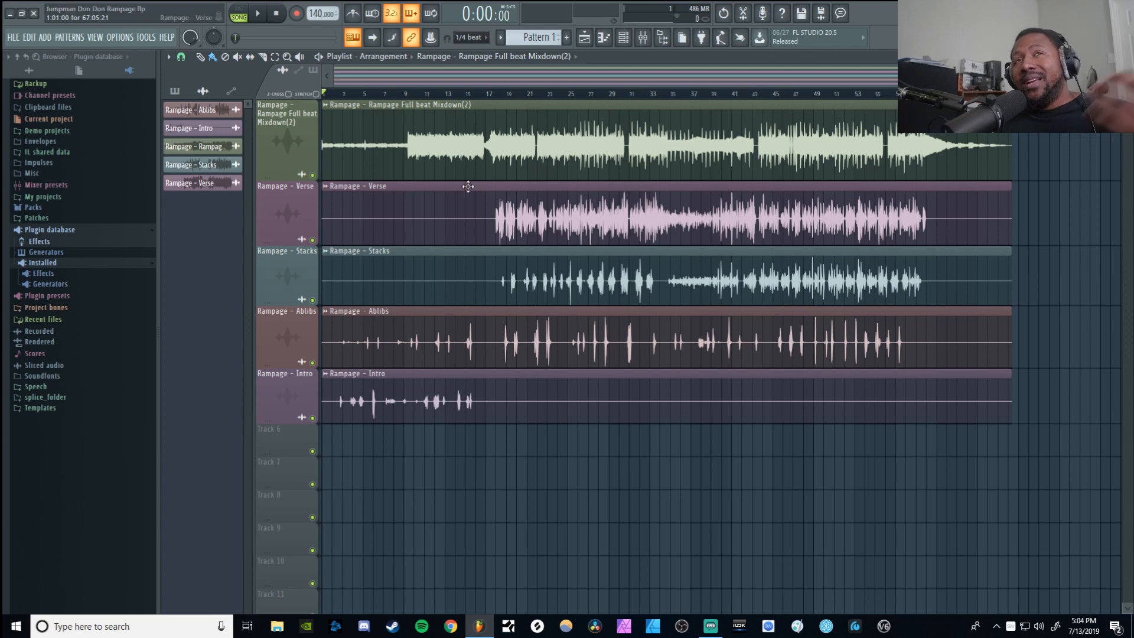
- Play the full arrangement from the beginning to hear all tracks together, stopping partway through
{"action": "left_click", "coordinate": [258, 13]}
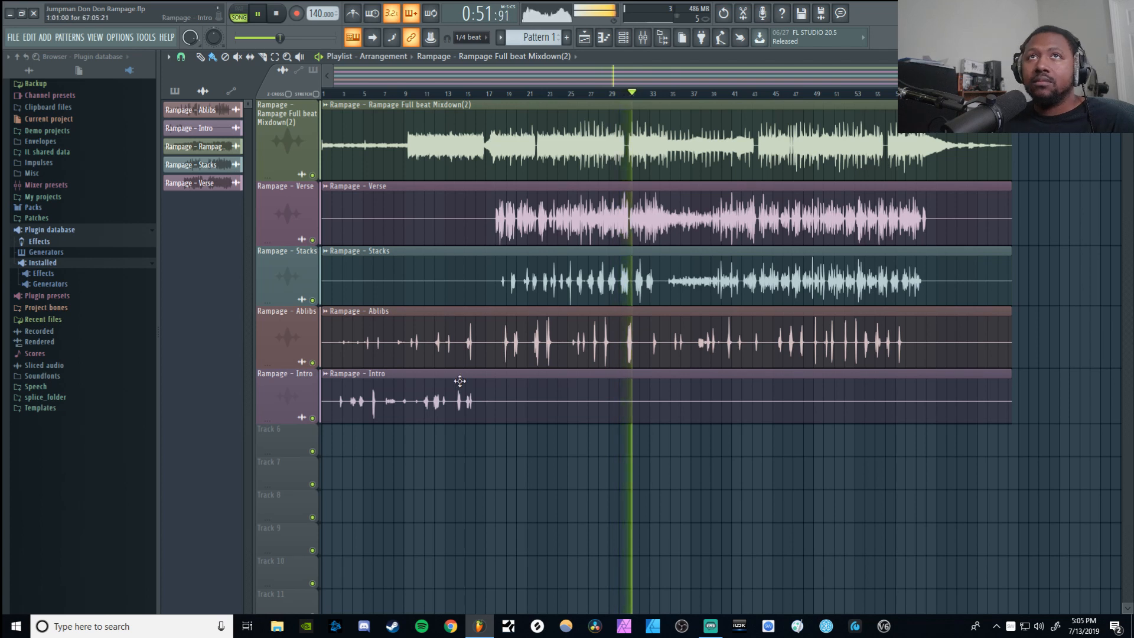
{"action": "left_click", "coordinate": [286, 16]}
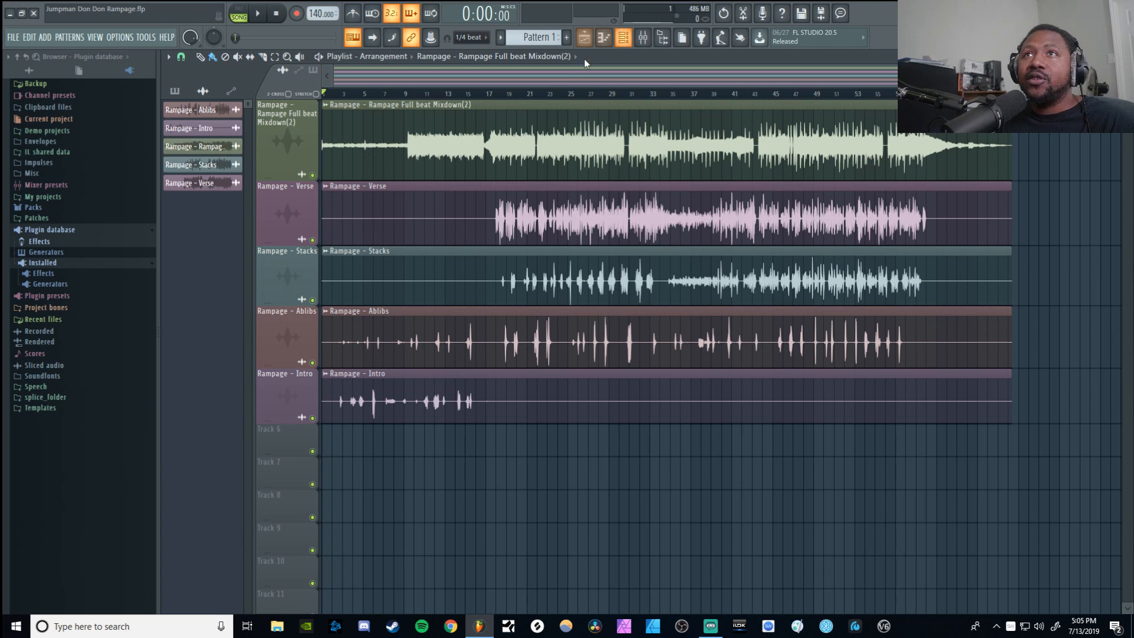
- Solo the full beat track and open Youlean Loudness Meter 2 from the master channel, enlarging its window
{"action": "right_click", "coordinate": [313, 176]}
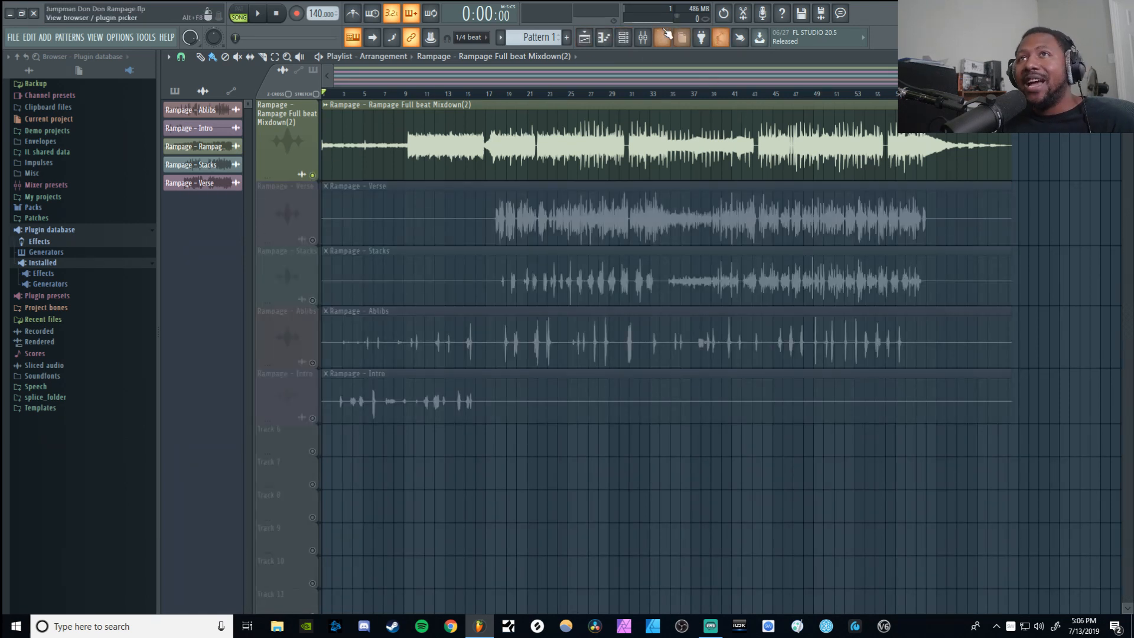
{"action": "left_click", "coordinate": [642, 39]}
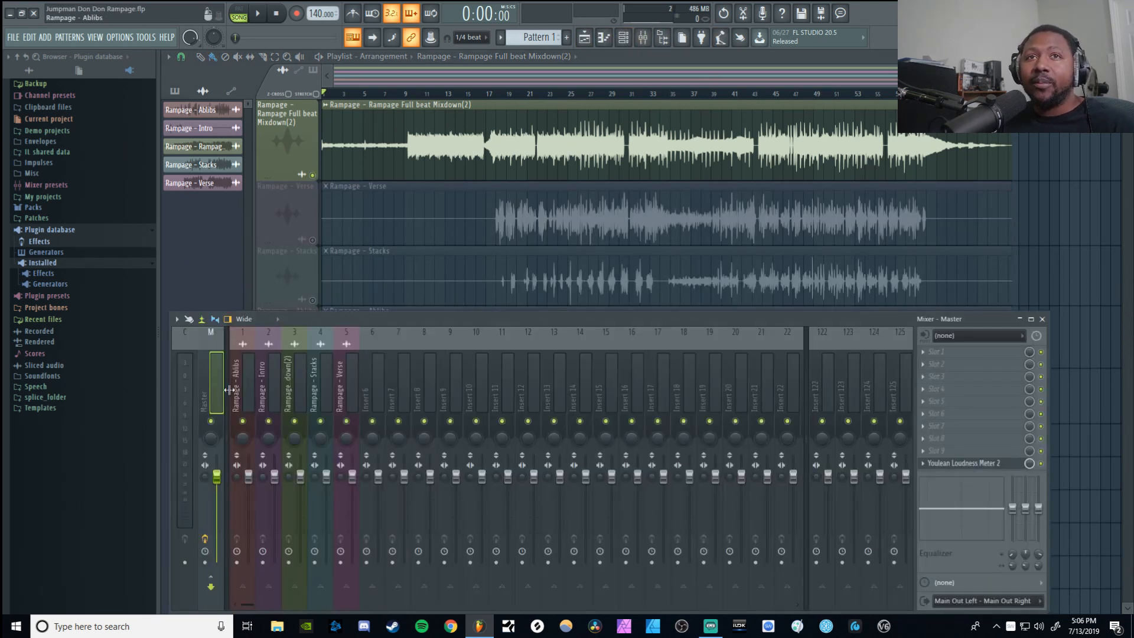
{"action": "left_click", "coordinate": [950, 464]}
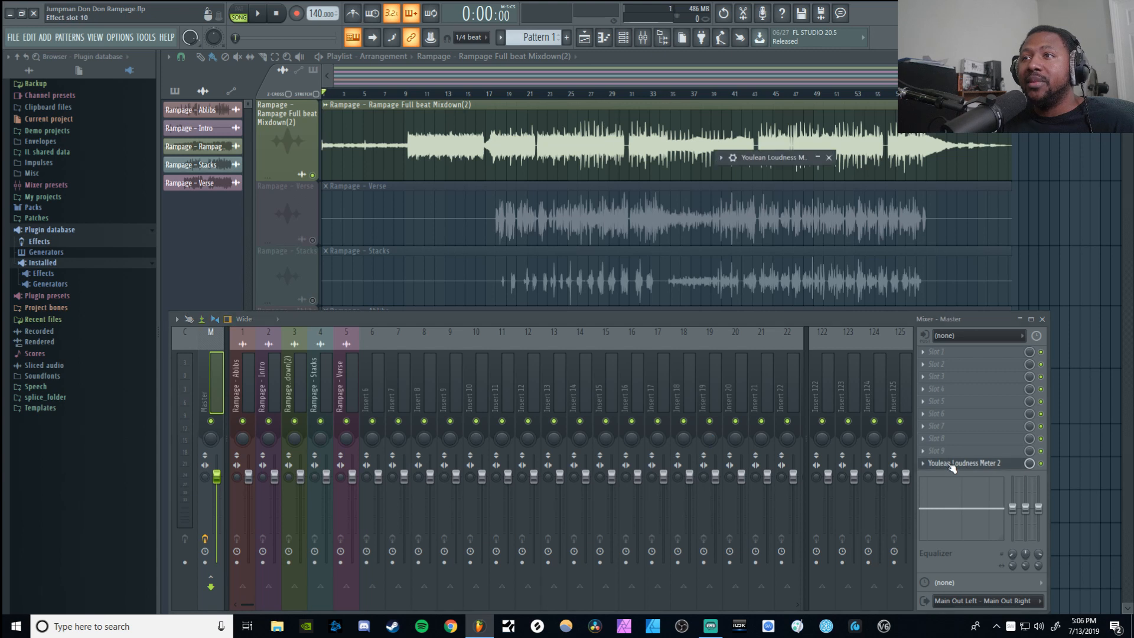
{"action": "left_click_drag", "start_coordinate": [767, 158], "coordinate": [343, 162]}
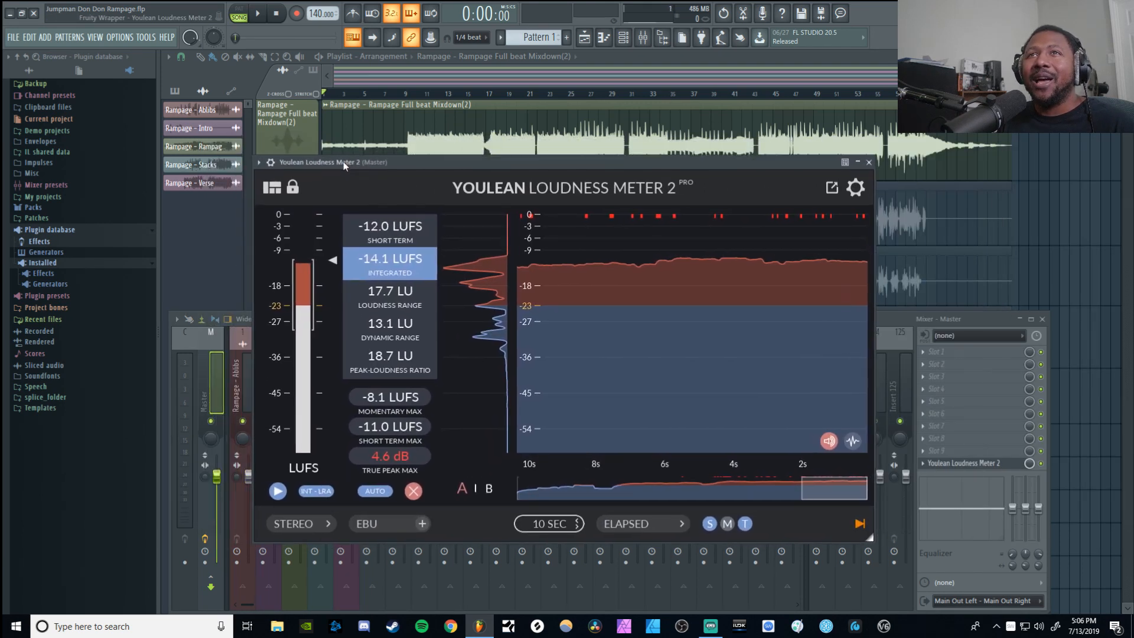
{"action": "left_click_drag", "start_coordinate": [871, 537], "coordinate": [980, 588]}
{"action": "left_click_drag", "start_coordinate": [495, 162], "coordinate": [509, 187]}
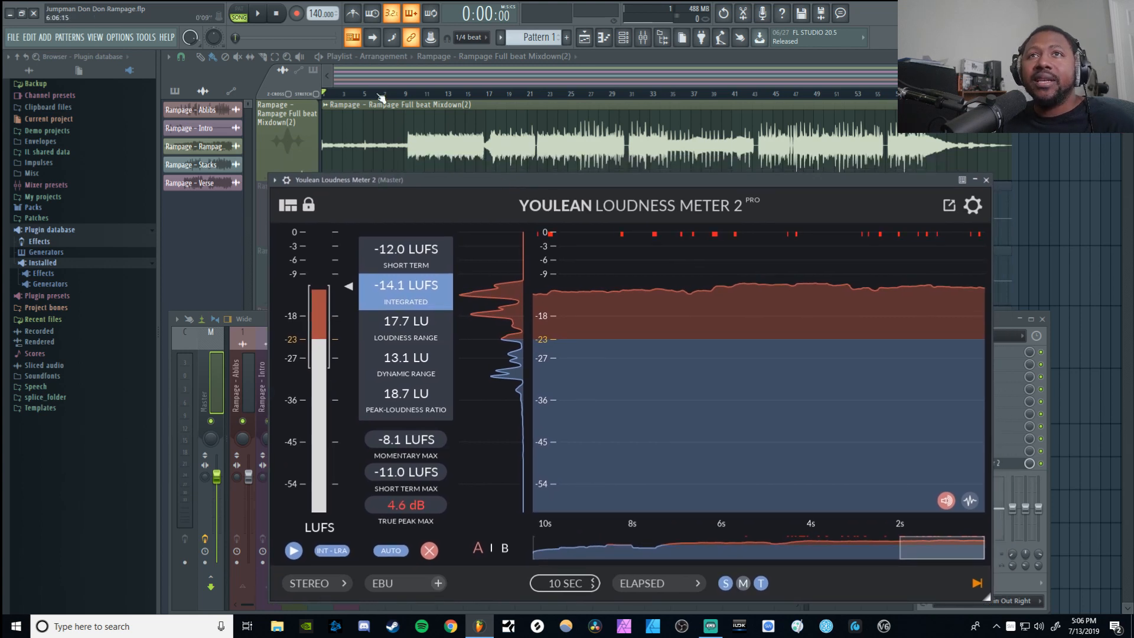
- Play the soloed beat from about bar 9 and reopen the master's loudness meter as a detached window
{"action": "left_click", "coordinate": [261, 21]}
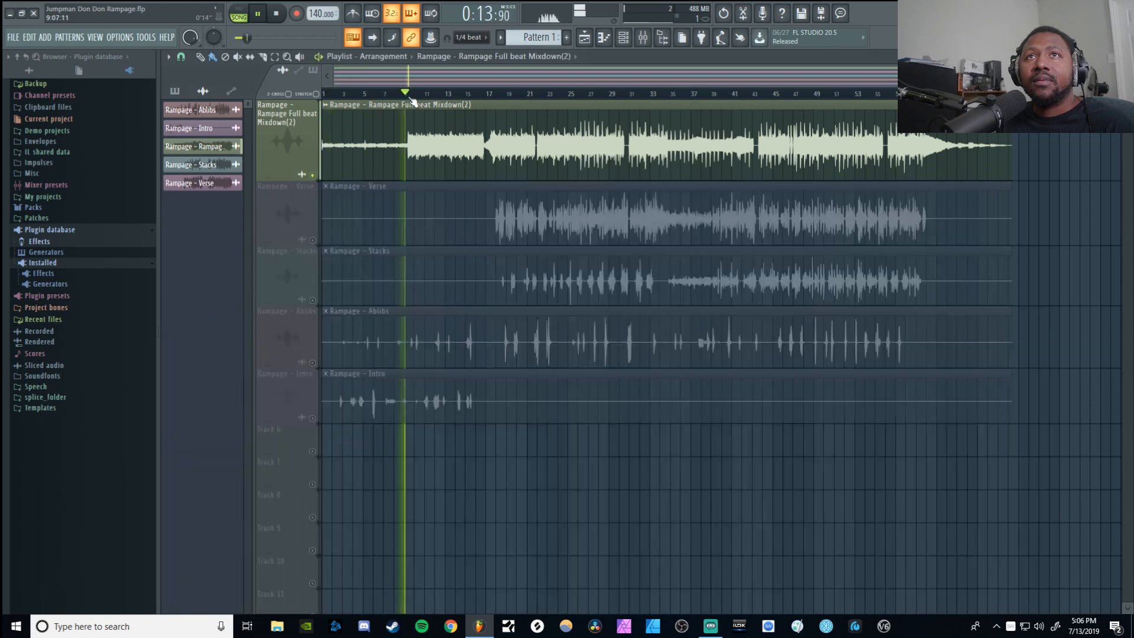
{"action": "left_click", "coordinate": [642, 37]}
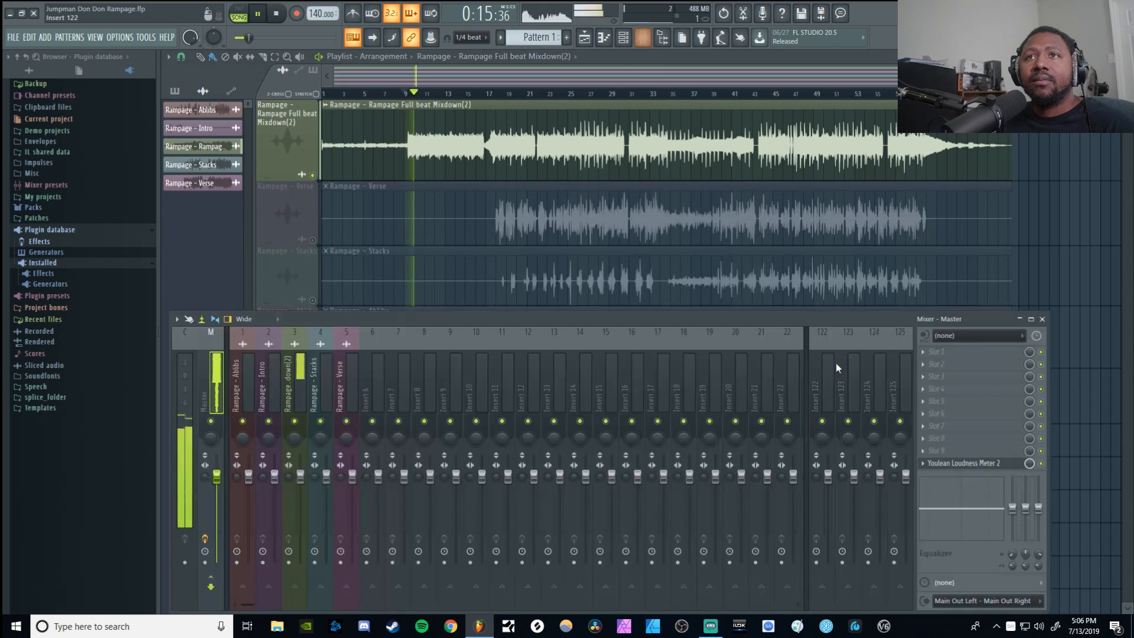
{"action": "left_click", "coordinate": [963, 463]}
{"action": "left_click", "coordinate": [275, 180]}
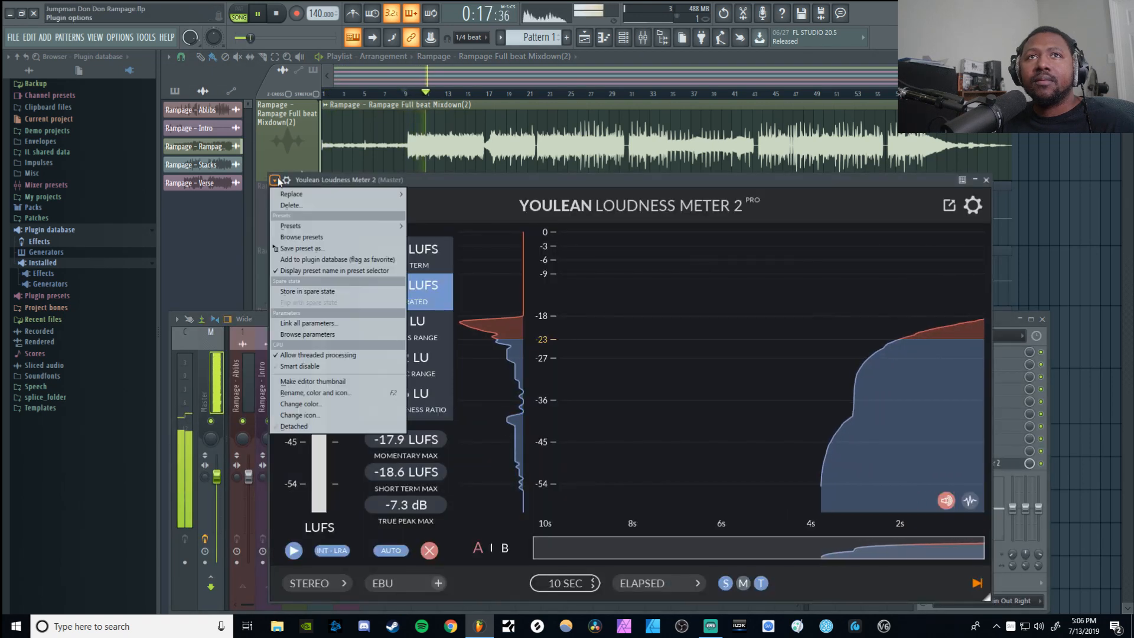
{"action": "left_click", "coordinate": [294, 426]}
{"action": "left_click_drag", "start_coordinate": [574, 181], "coordinate": [576, 189]}
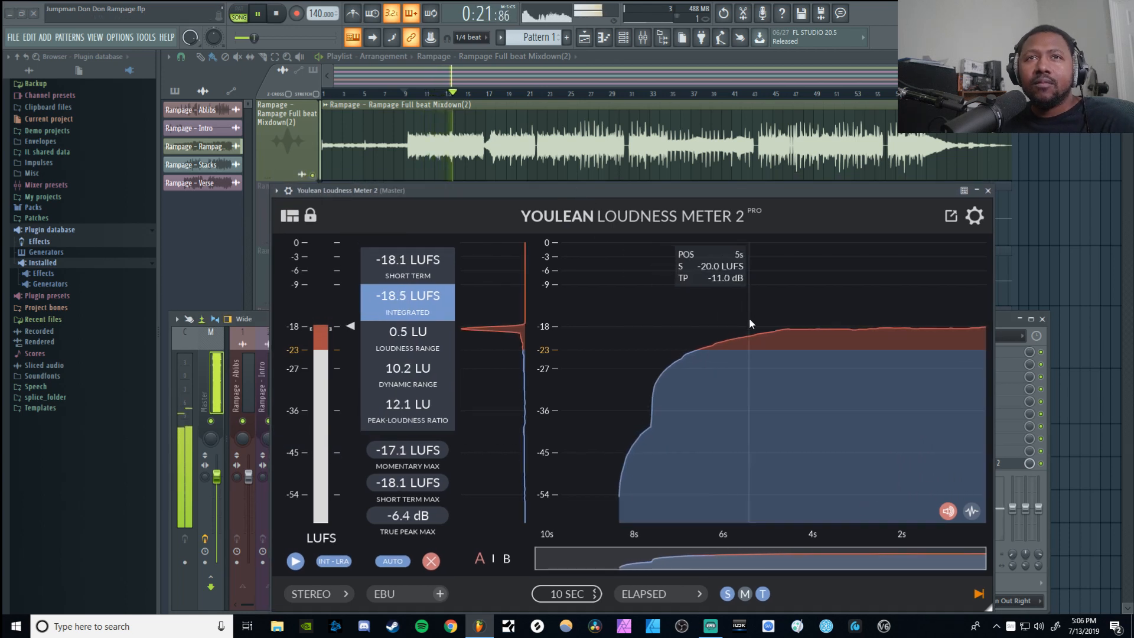
- Set the loudness meter's preset to Spotify Loud, measure the beat, and stop playback
{"action": "left_click", "coordinate": [383, 594]}
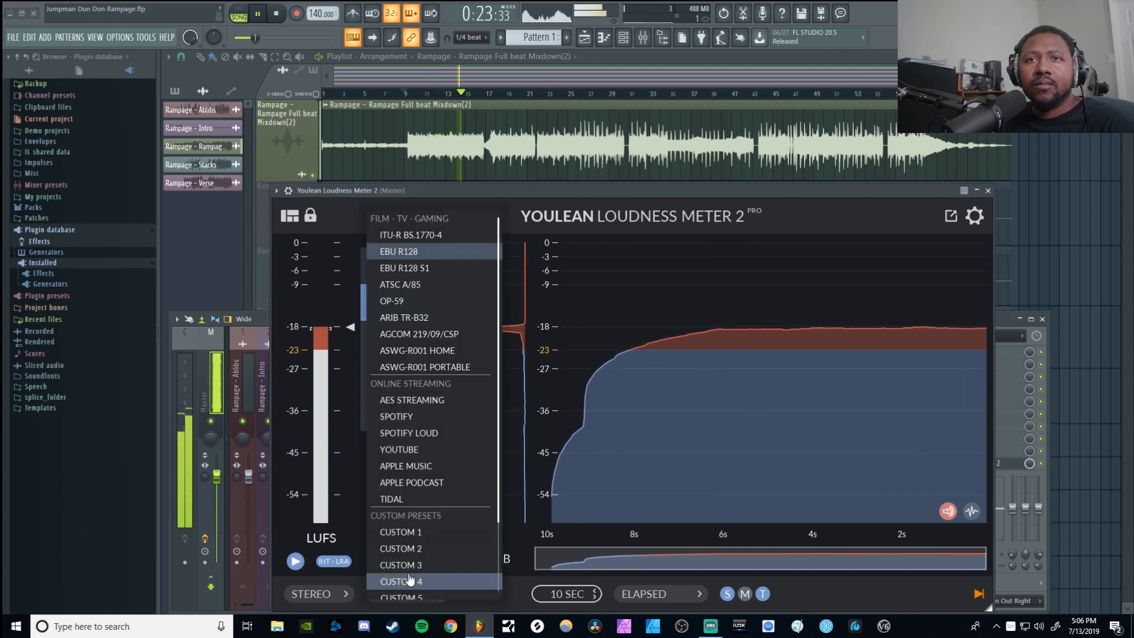
{"action": "left_click", "coordinate": [430, 435]}
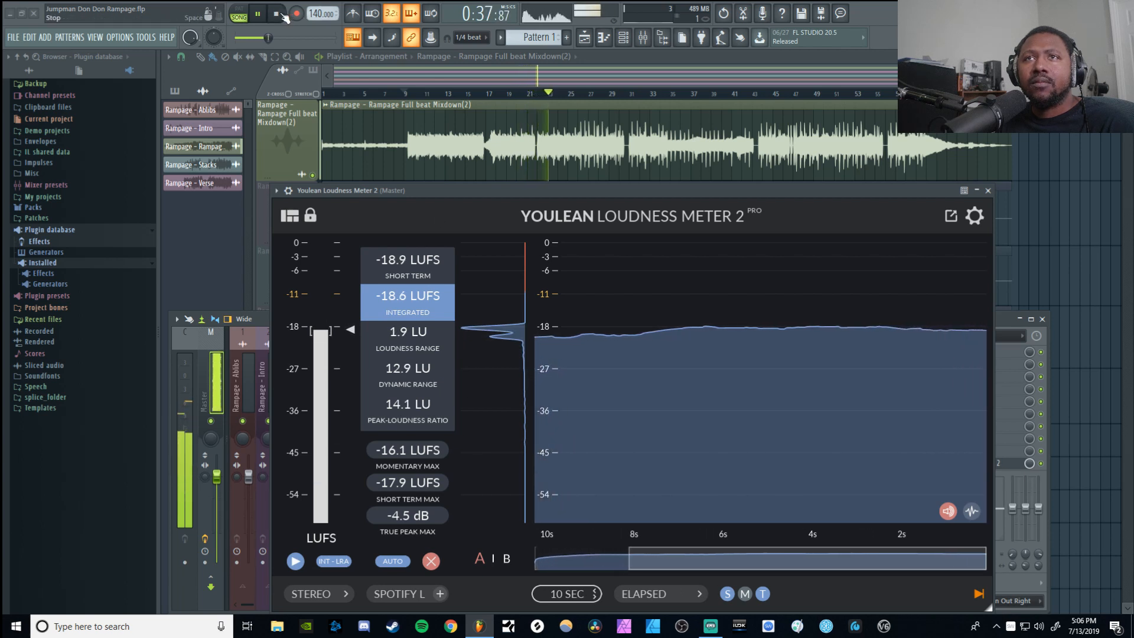
{"action": "key", "text": "space"}
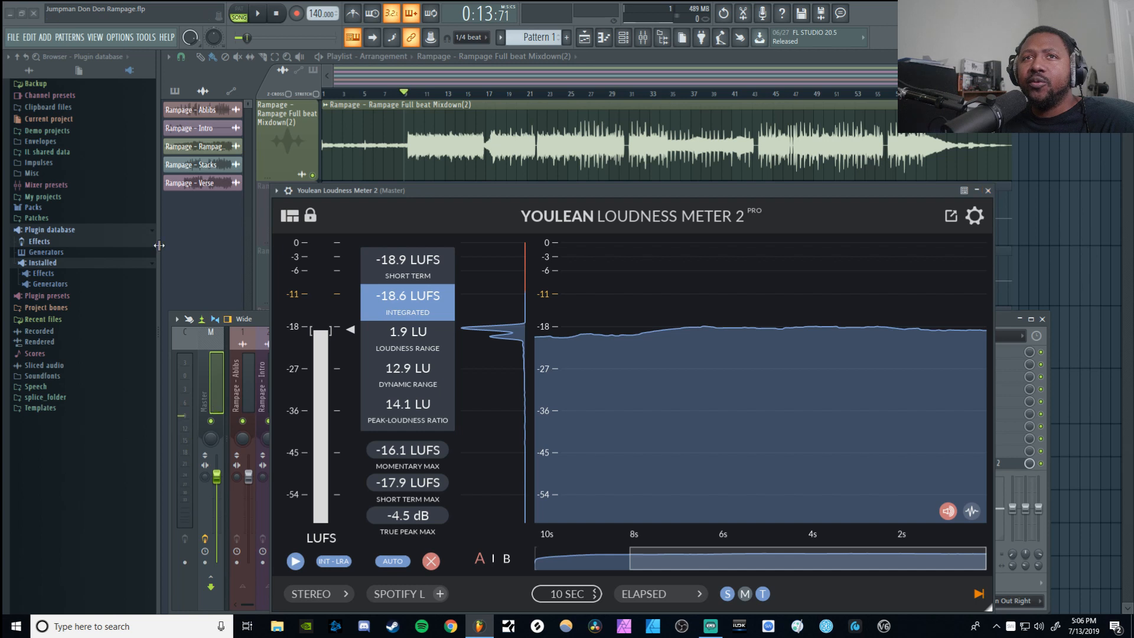
- Set the loudness meter's preset to Spotify, and close both the meter and the mixer
{"action": "left_click", "coordinate": [409, 595]}
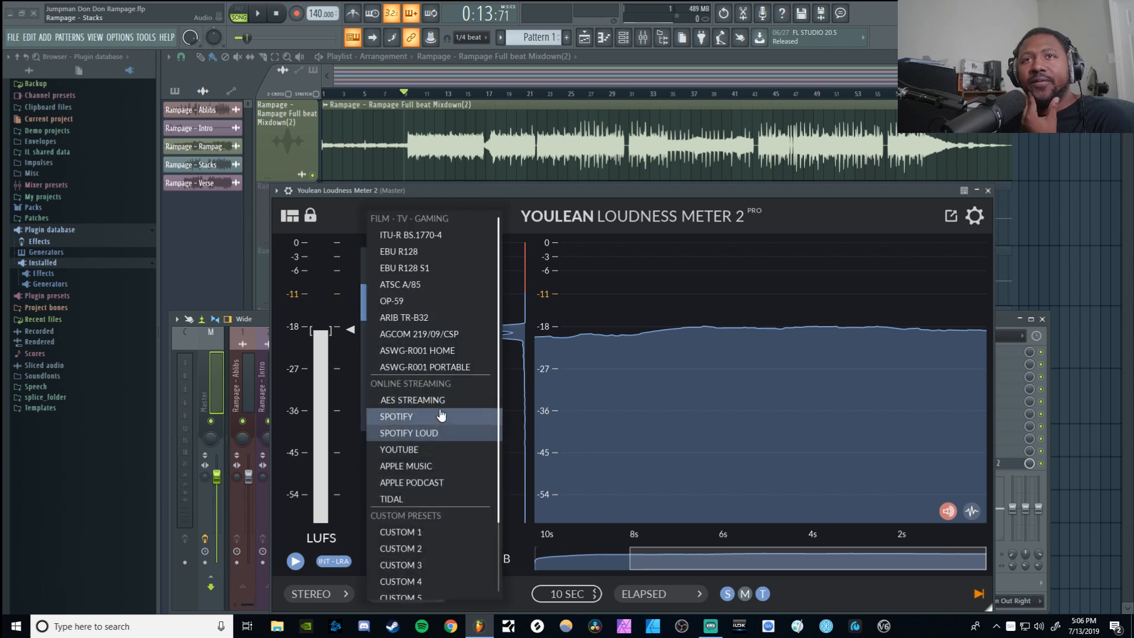
{"action": "left_click", "coordinate": [413, 417]}
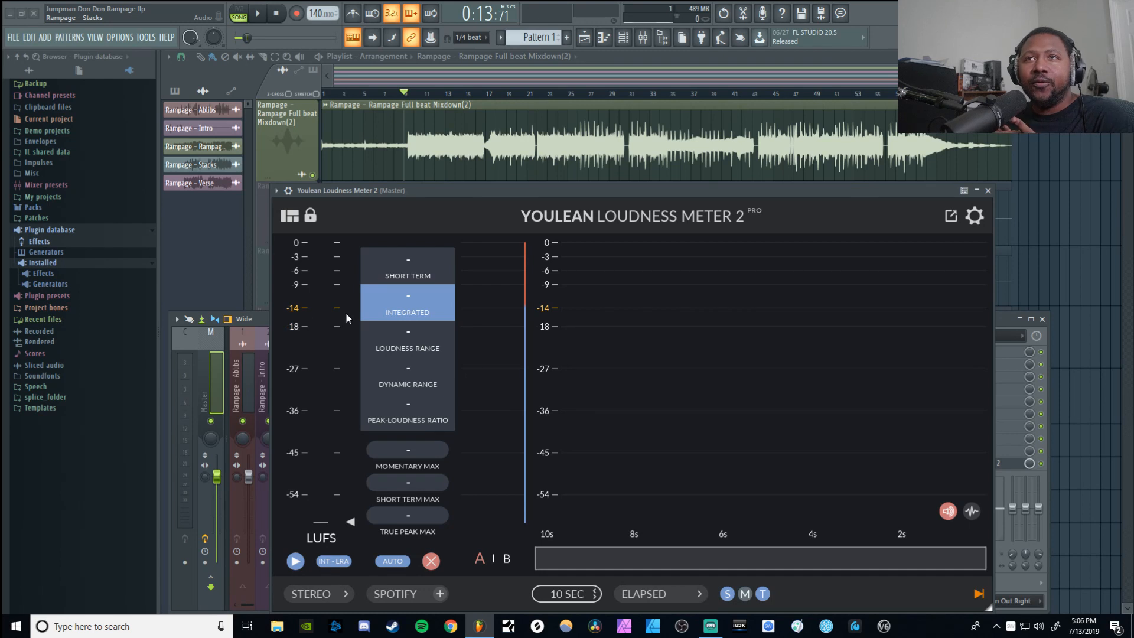
{"action": "left_click", "coordinate": [987, 191]}
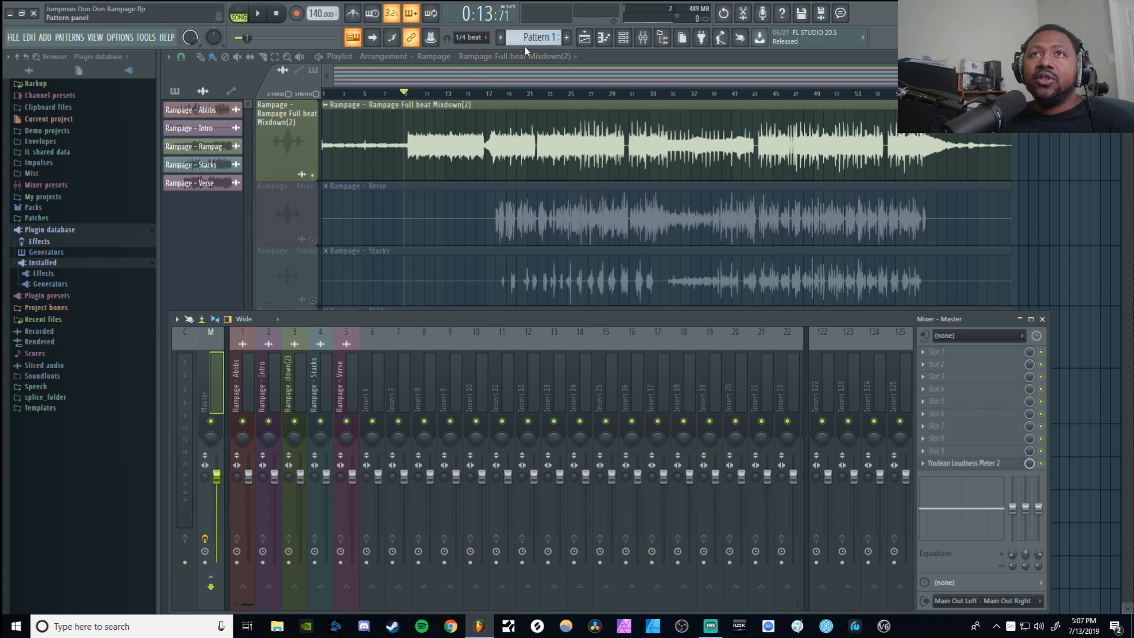
{"action": "key", "text": "F9"}
- Unmute the Verse track and make a playlist time selection over the verse, from bar 18 to bar 60
{"action": "left_click", "coordinate": [313, 239]}
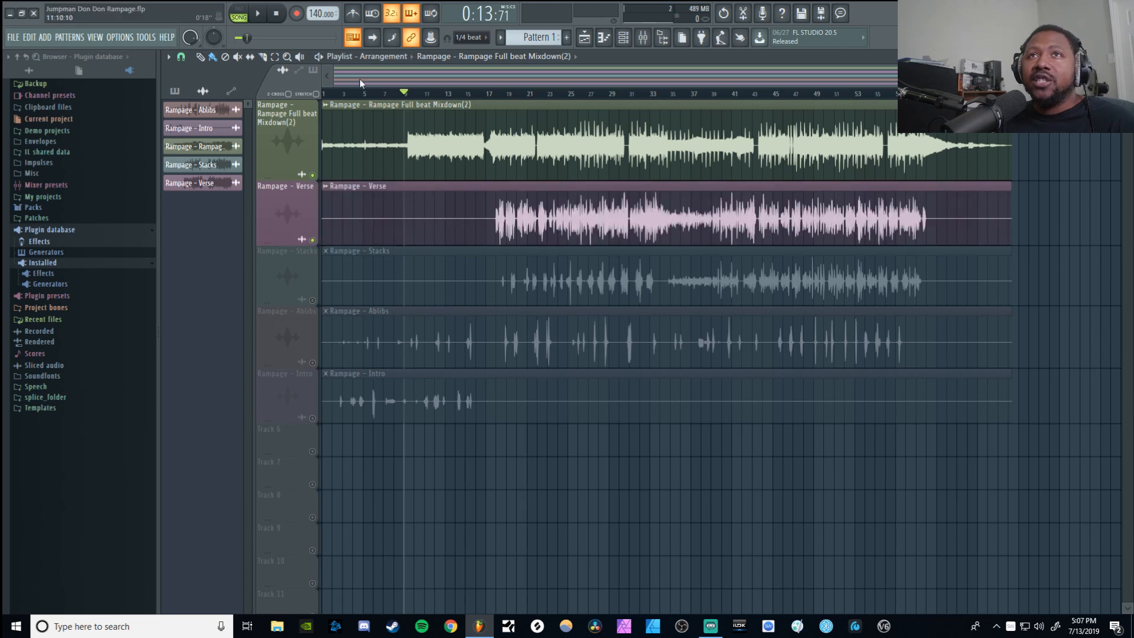
{"action": "left_click", "coordinate": [274, 57]}
{"action": "left_click_drag", "start_coordinate": [493, 96], "coordinate": [929, 96]}
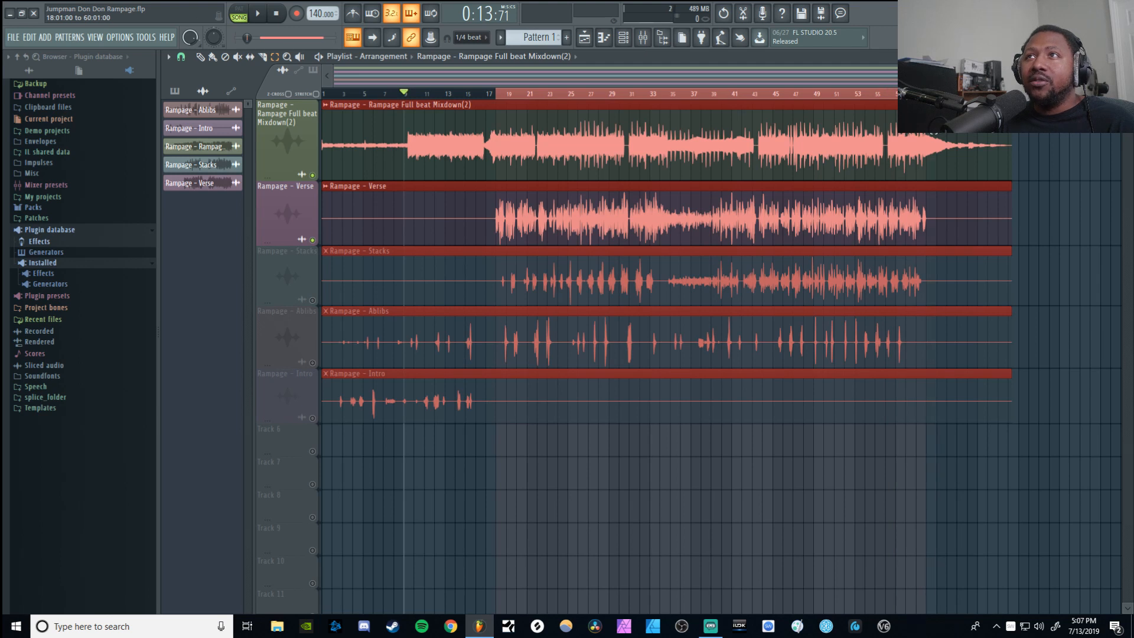
- Solo the Verse track in place of the beat and play the selected time range
{"action": "left_click", "coordinate": [319, 185]}
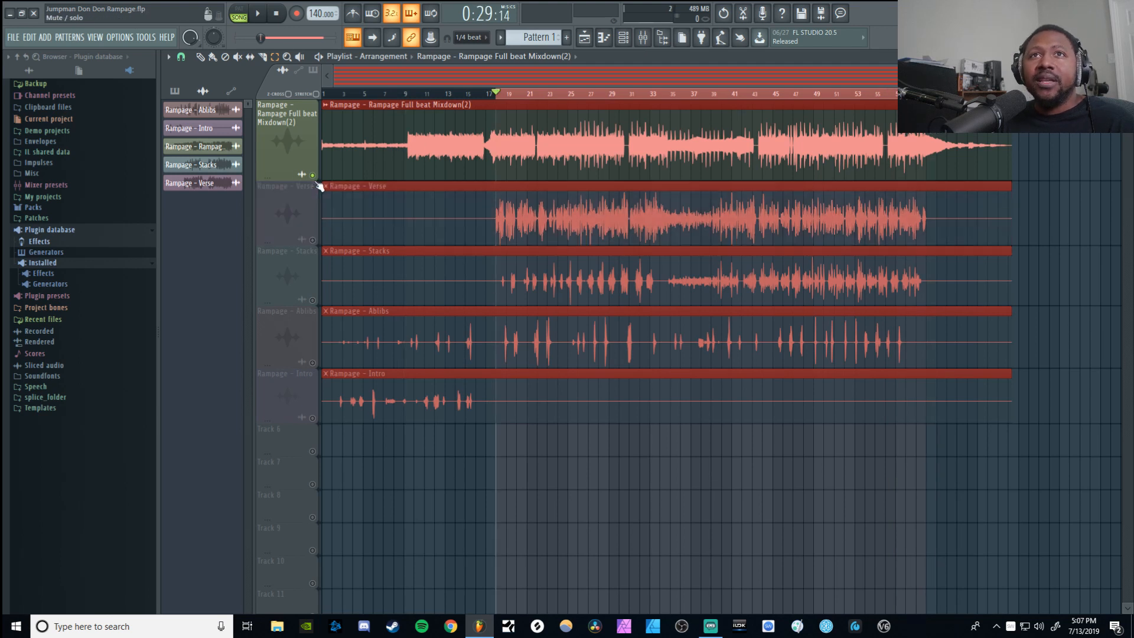
{"action": "right_click", "coordinate": [314, 179]}
{"action": "right_click", "coordinate": [318, 238]}
{"action": "key", "text": "space"}
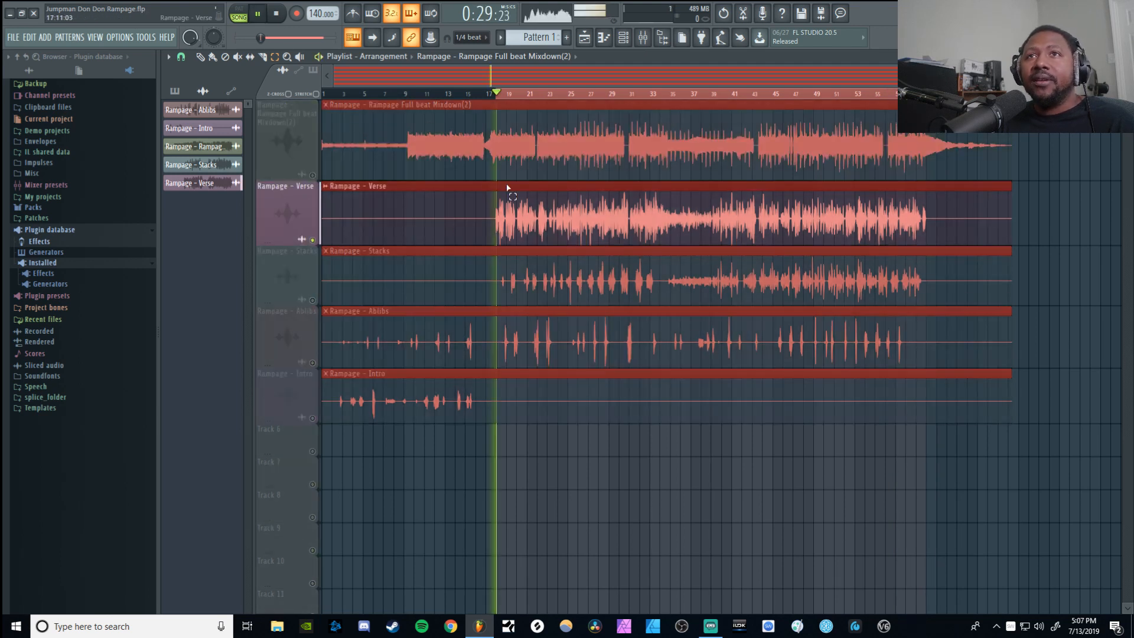
- Show the mixer as a detached window while the verse plays, and stop playback
{"action": "left_click", "coordinate": [643, 39]}
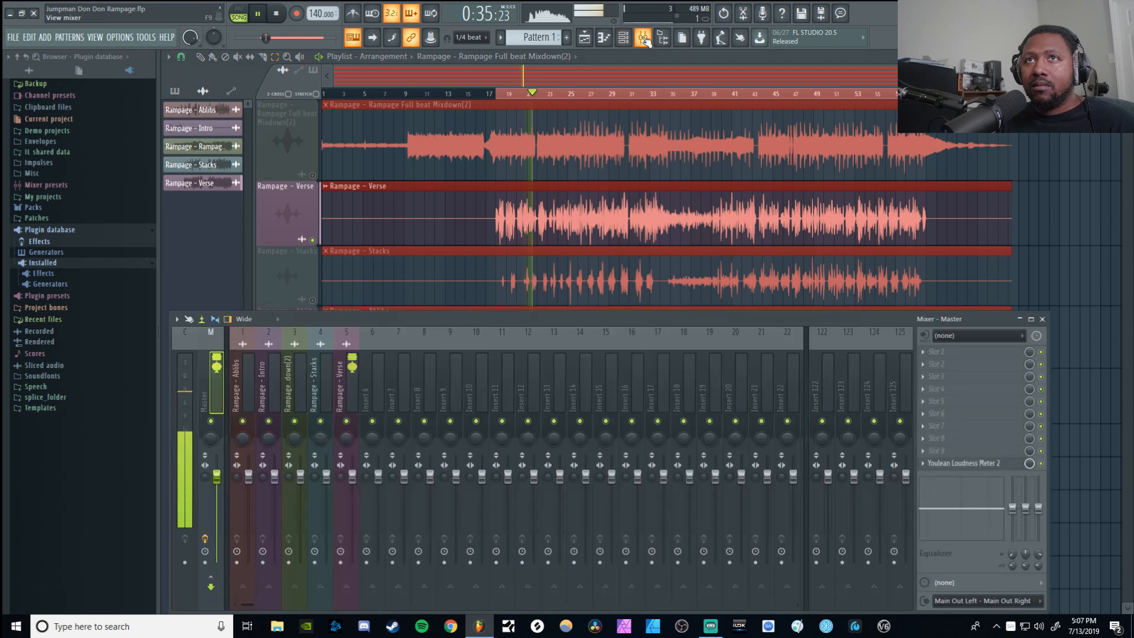
{"action": "left_click", "coordinate": [179, 322]}
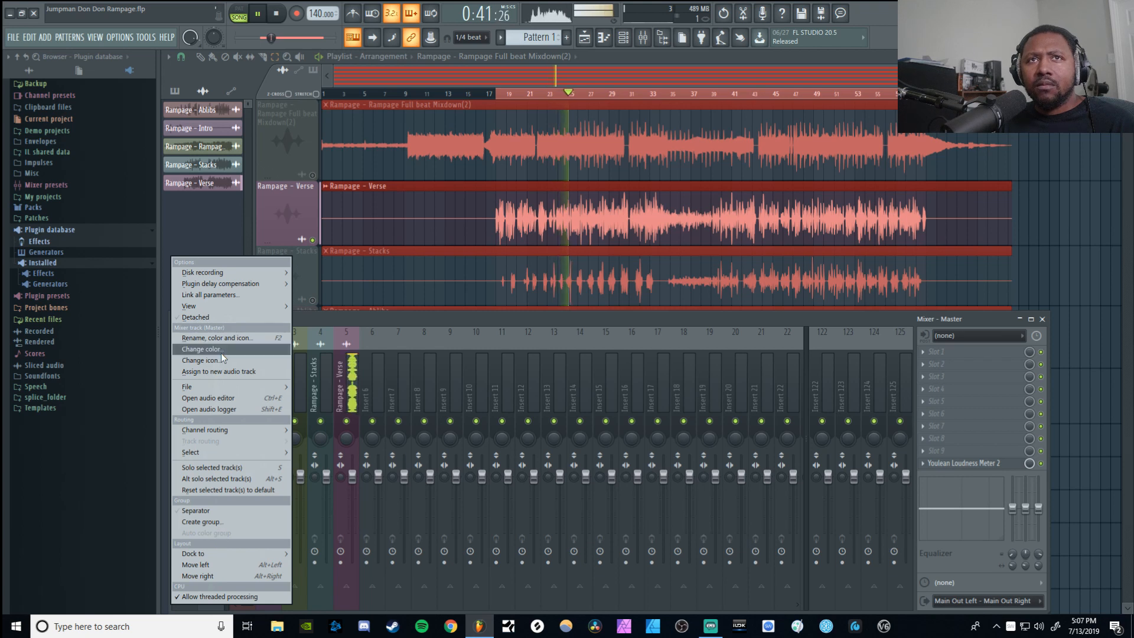
{"action": "left_click", "coordinate": [213, 317]}
{"action": "key", "text": "space"}
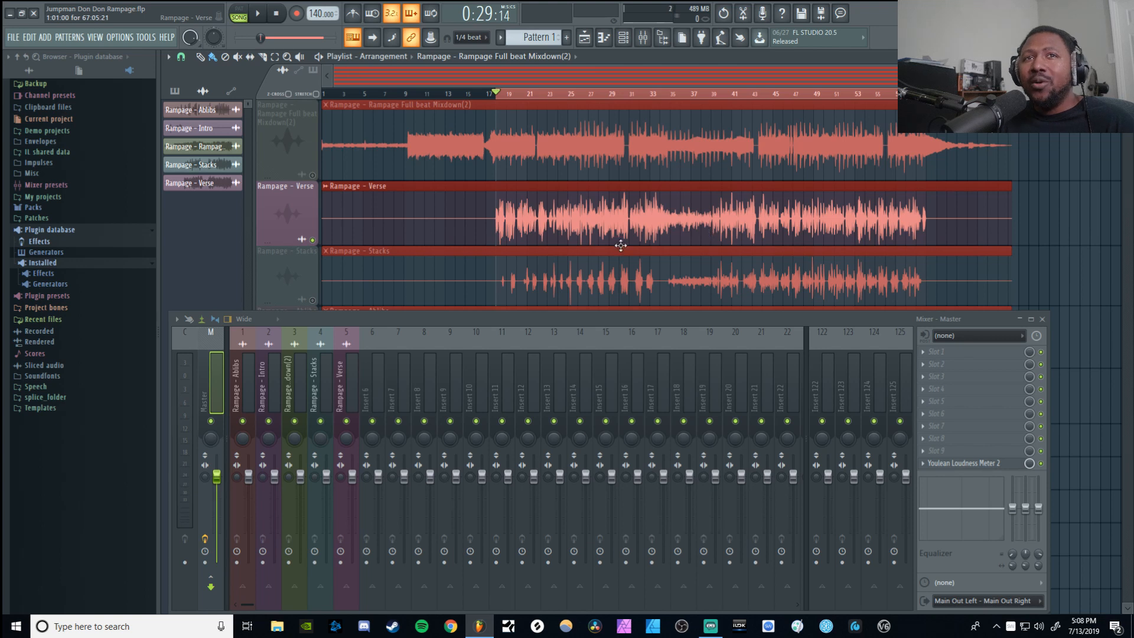
- Load Nectar 3 into the first effect slot of the Rampage - Ablibs mixer track
{"action": "left_click", "coordinate": [248, 386]}
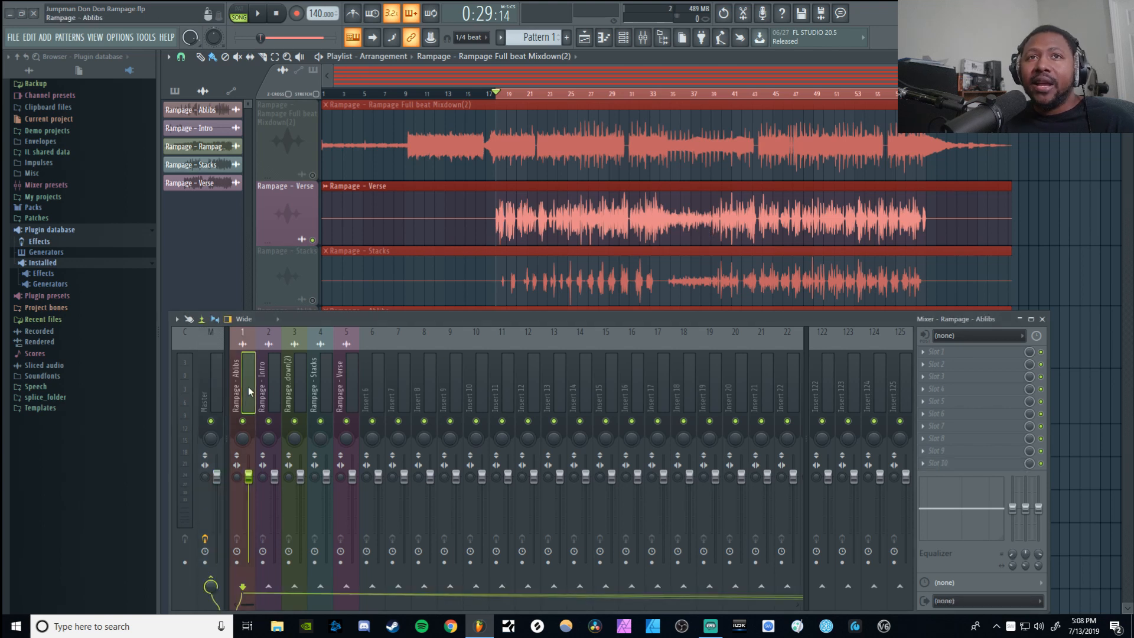
{"action": "left_click", "coordinate": [962, 353]}
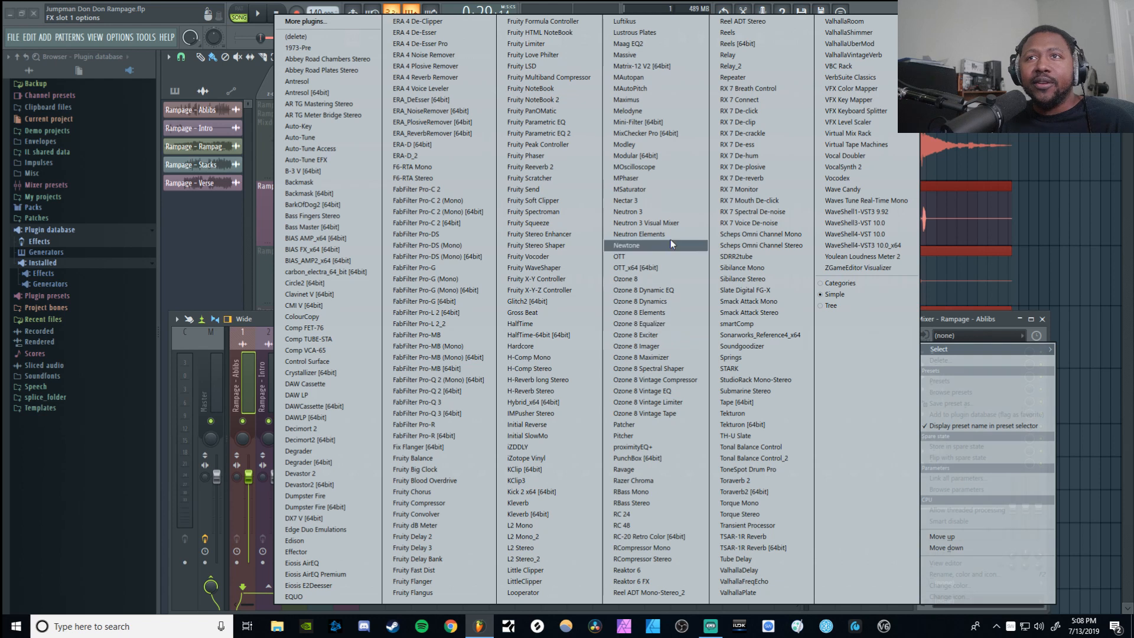
{"action": "left_click", "coordinate": [654, 202]}
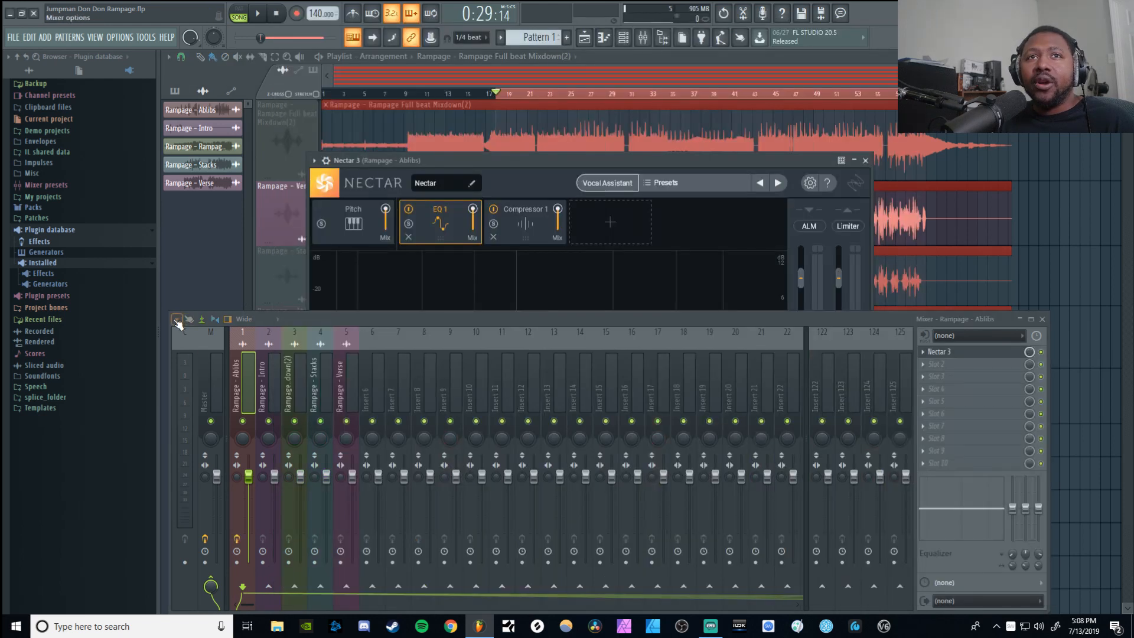
- Turn off the mixer's Detached option and reposition the Nectar 3 window so its full interface is visible
{"action": "left_click", "coordinate": [177, 318]}
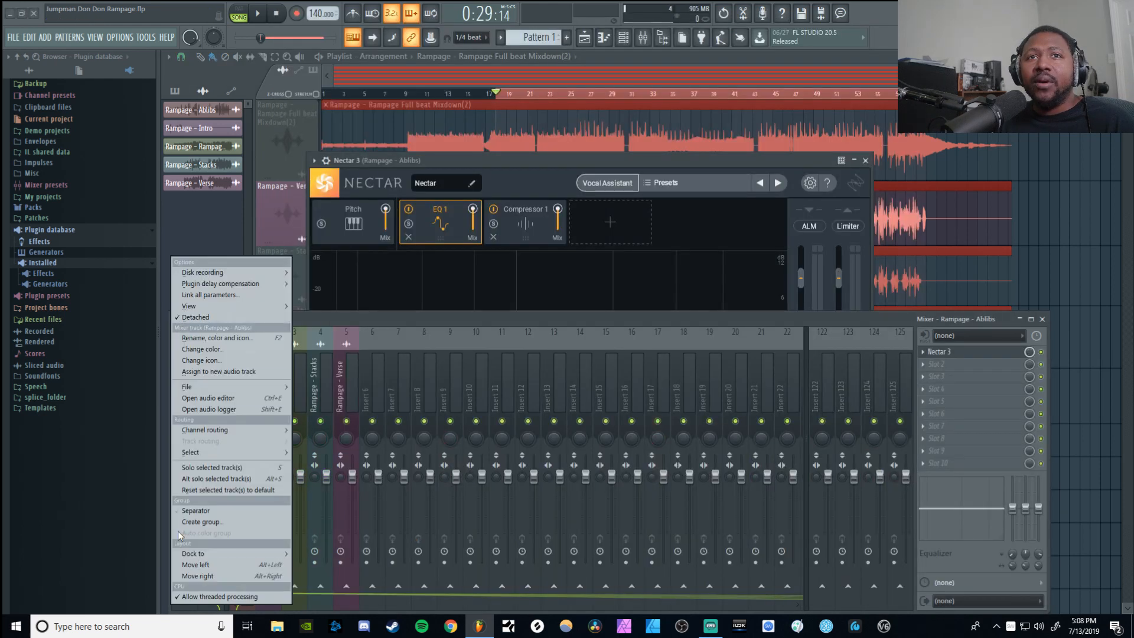
{"action": "left_click", "coordinate": [199, 317]}
{"action": "left_click_drag", "start_coordinate": [480, 164], "coordinate": [428, 257]}
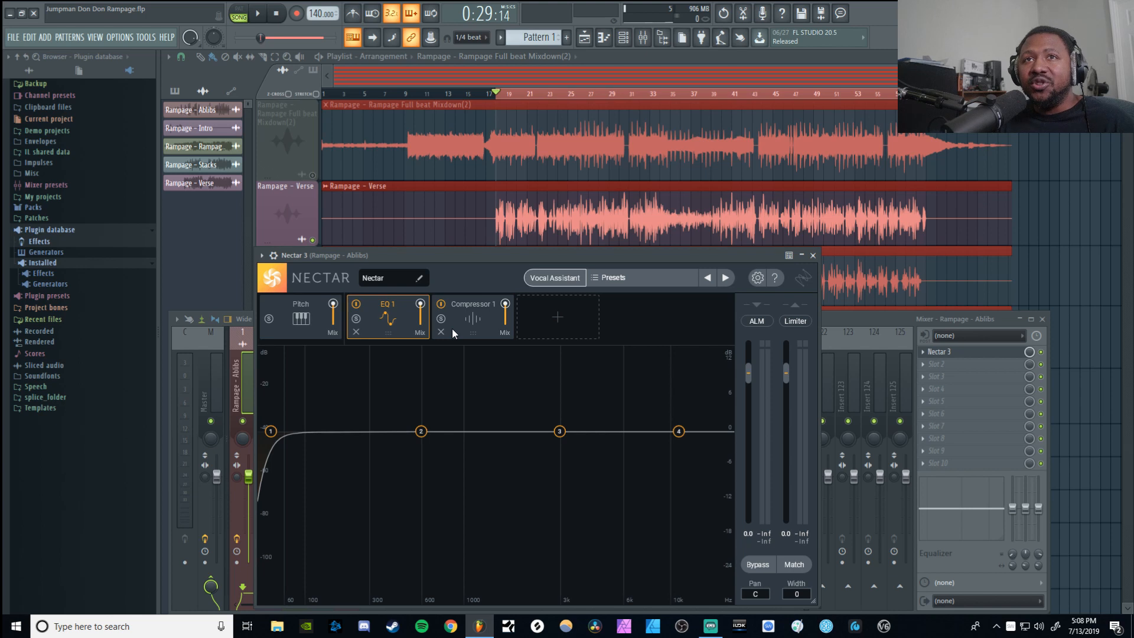
- Start Nectar's Vocal Assistant in Assist mode with the Modern vibe and Moderate intensity
{"action": "left_click", "coordinate": [535, 281]}
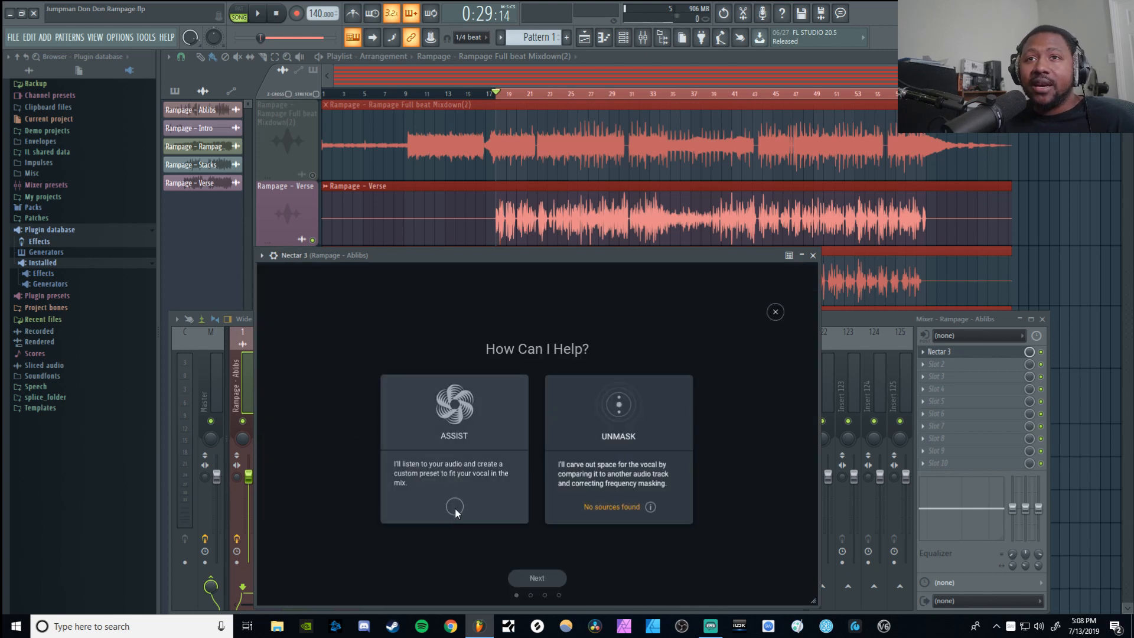
{"action": "left_click", "coordinate": [526, 580]}
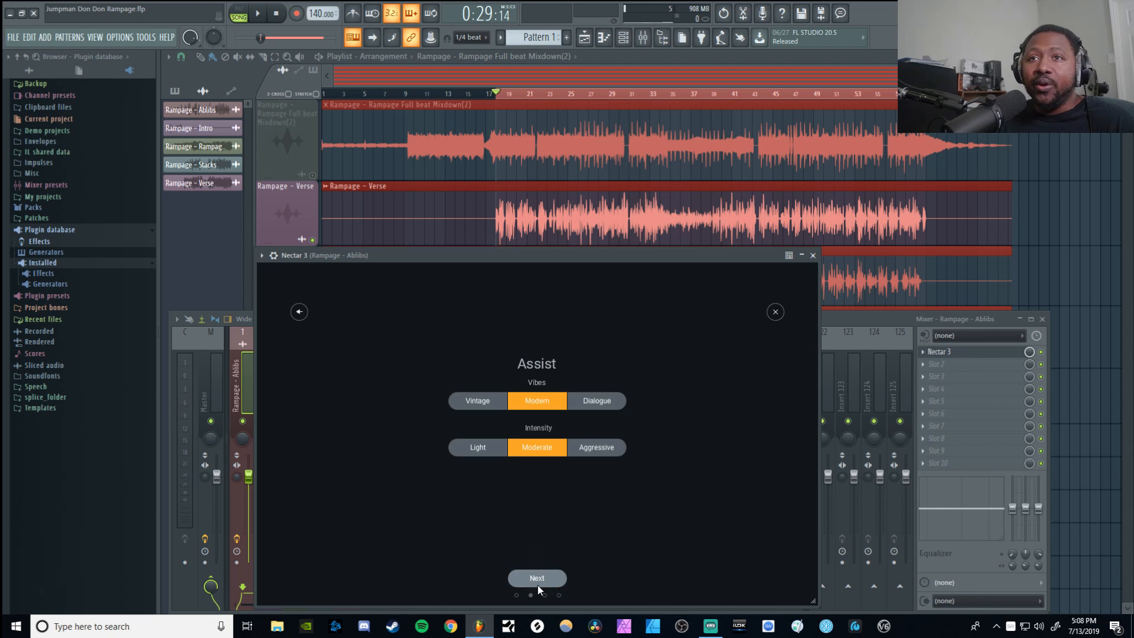
{"action": "left_click", "coordinate": [536, 582]}
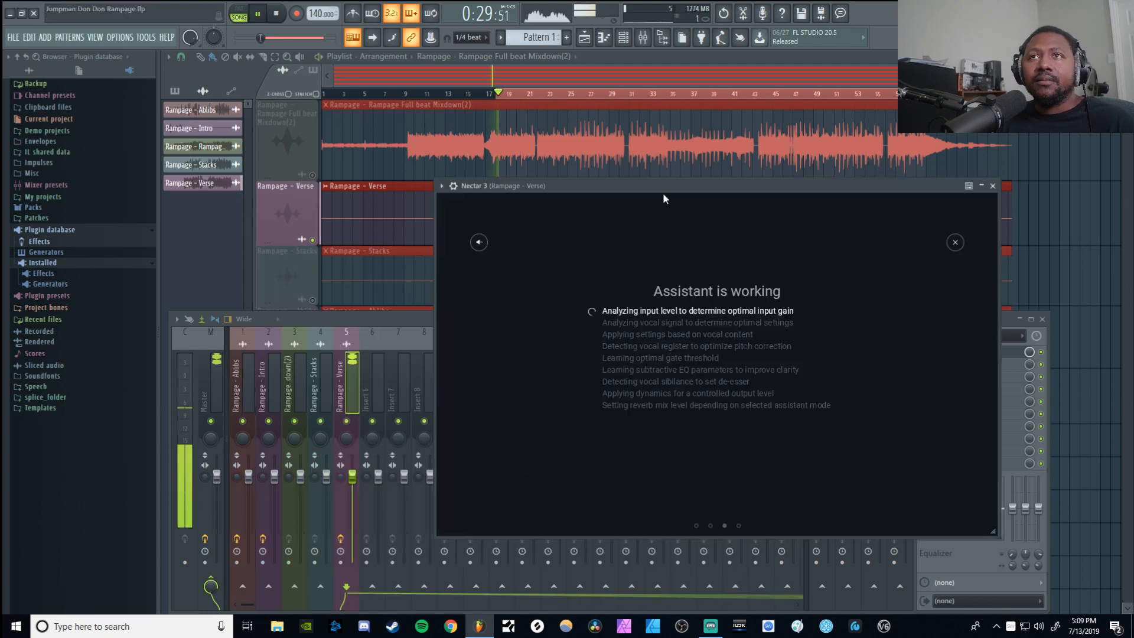
- Accept the Vocal Assistant's suggestion in the Verse track's Nectar 3 after its analysis, and review the remaining modules in the chain with playback stopped
{"action": "left_click_drag", "start_coordinate": [664, 196], "coordinate": [583, 263]}
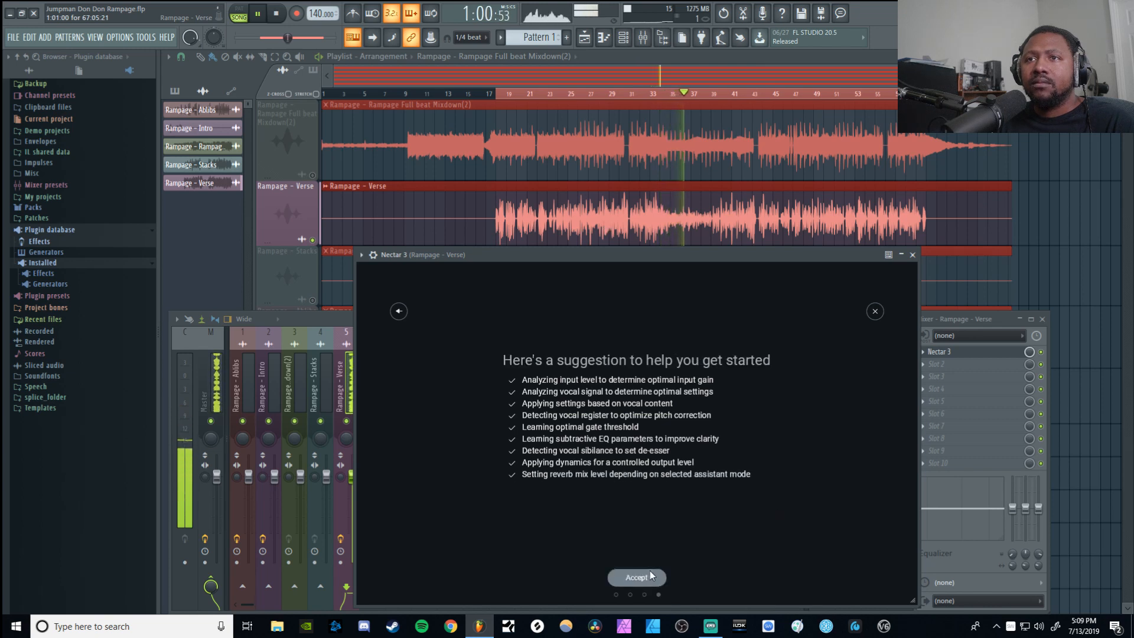
{"action": "left_click", "coordinate": [651, 576]}
{"action": "key", "text": "space"}
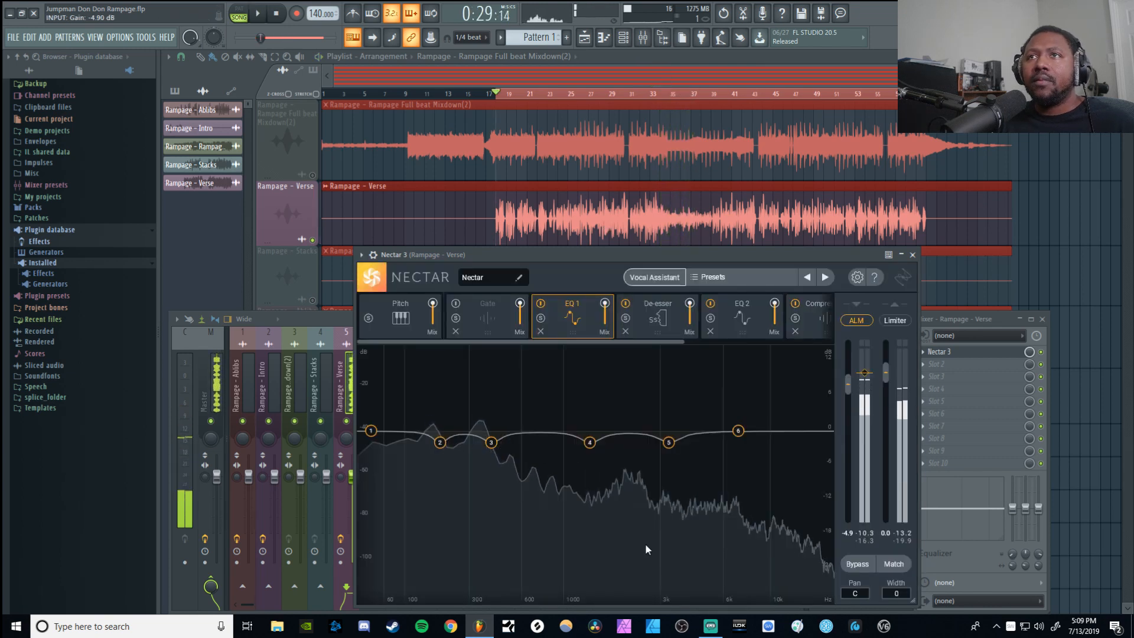
{"action": "left_click_drag", "start_coordinate": [538, 256], "coordinate": [519, 239]}
{"action": "left_click_drag", "start_coordinate": [527, 324], "coordinate": [713, 331]}
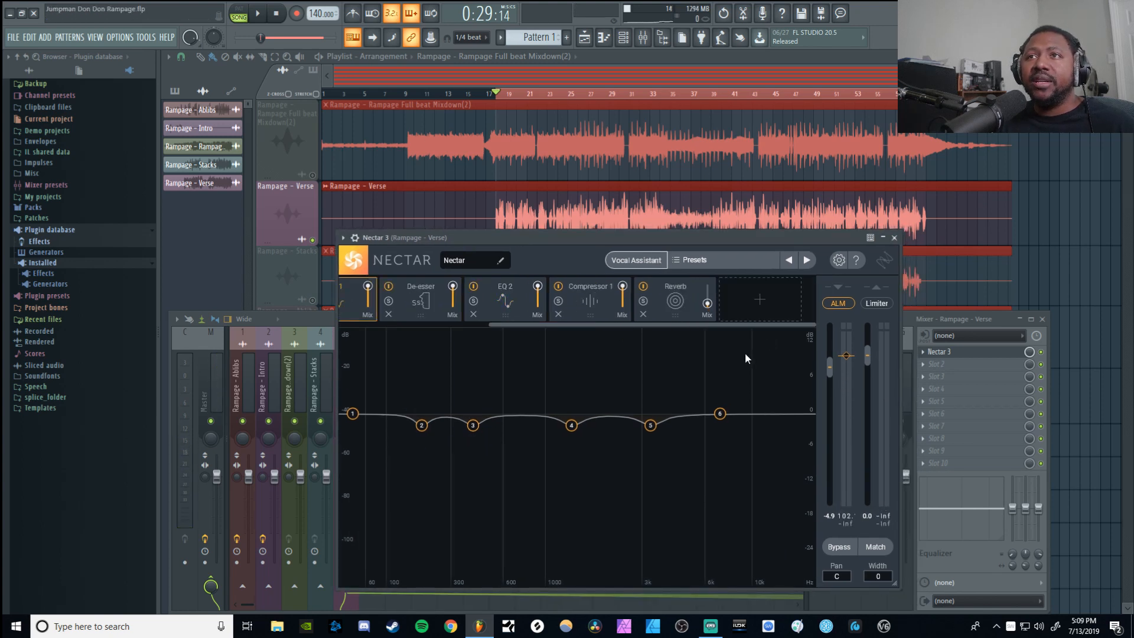
- Remove the Reverb module from the end of the Verse track's Nectar 3 chain
{"action": "left_click", "coordinate": [646, 315]}
{"action": "left_click", "coordinate": [643, 314]}
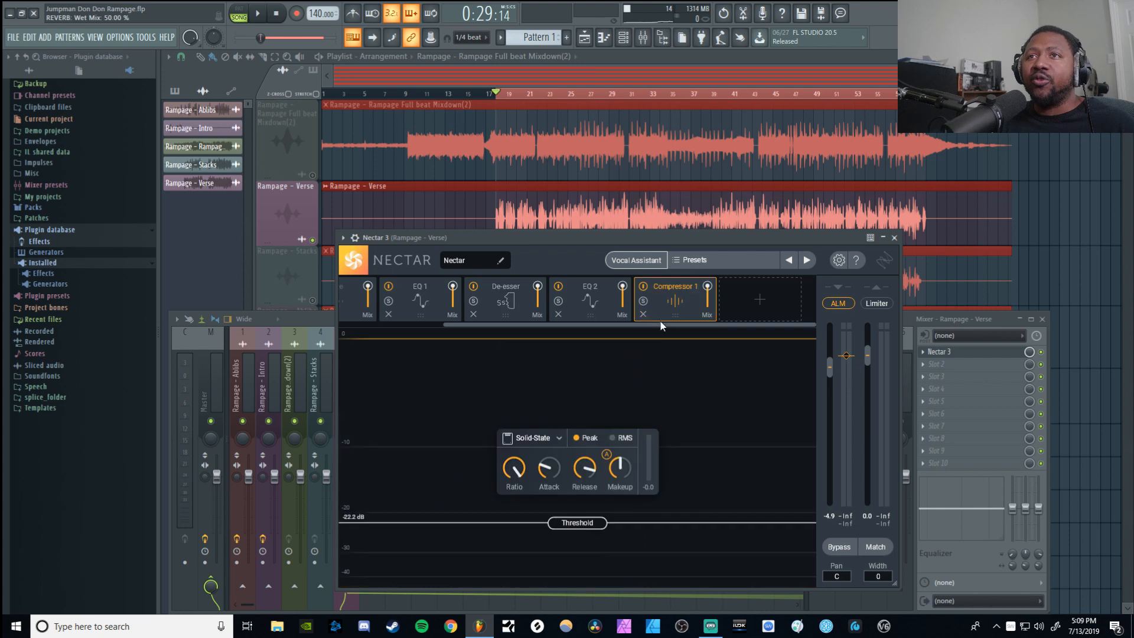
{"action": "left_click_drag", "start_coordinate": [679, 326], "coordinate": [481, 328]}
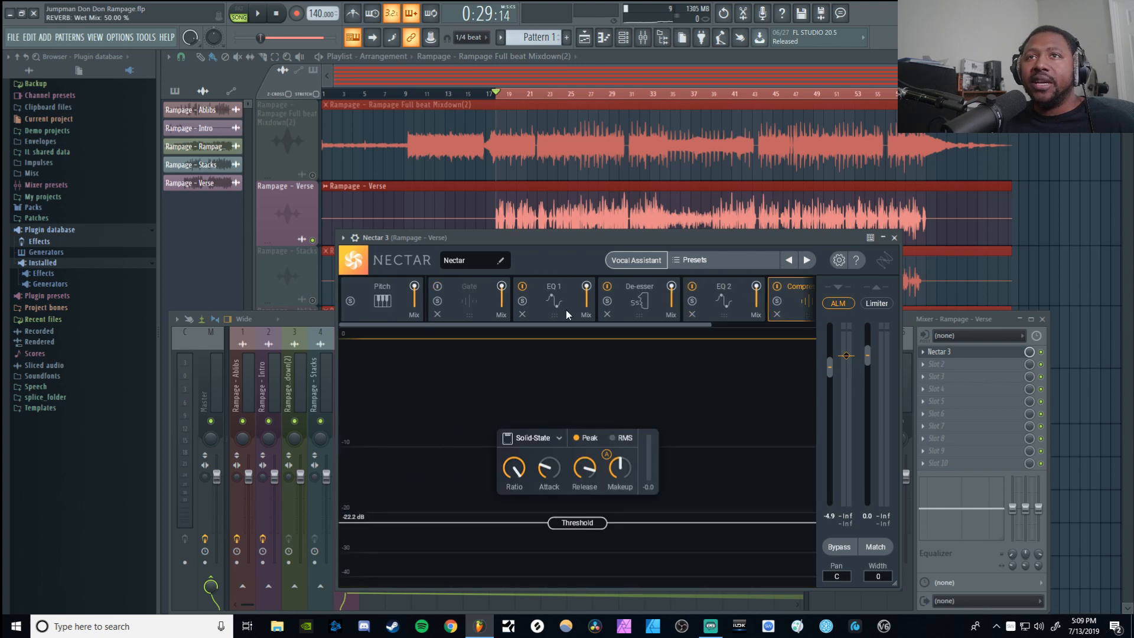
- Review the settings of the EQ 1, De-esser, EQ 2 and Compressor 1 modules in the chain
{"action": "left_click", "coordinate": [562, 290]}
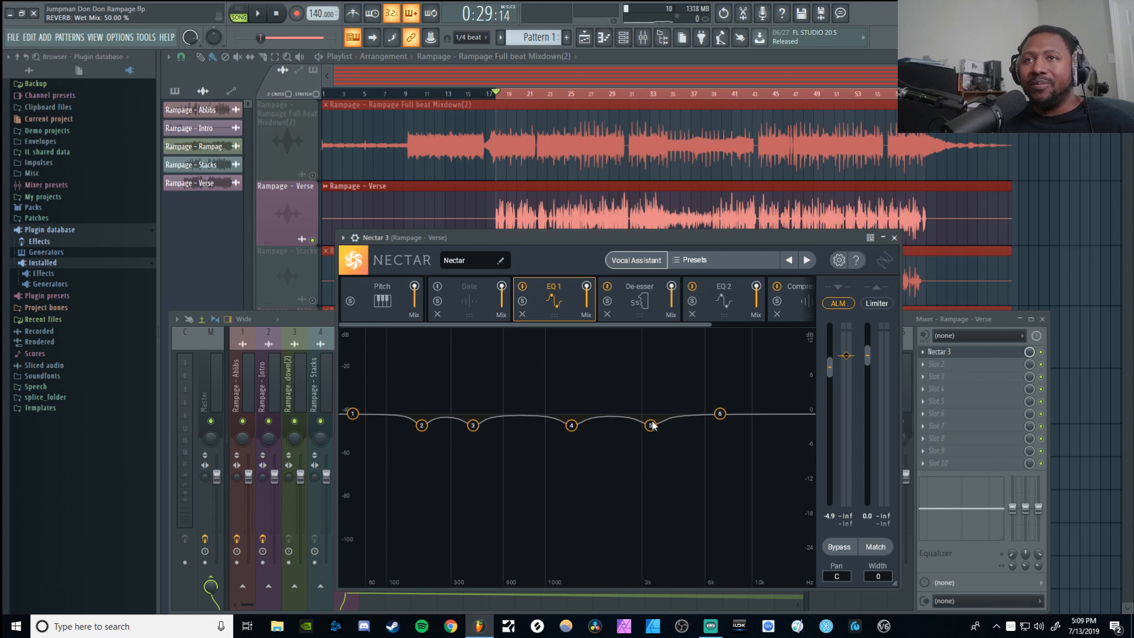
{"action": "left_click", "coordinate": [632, 313]}
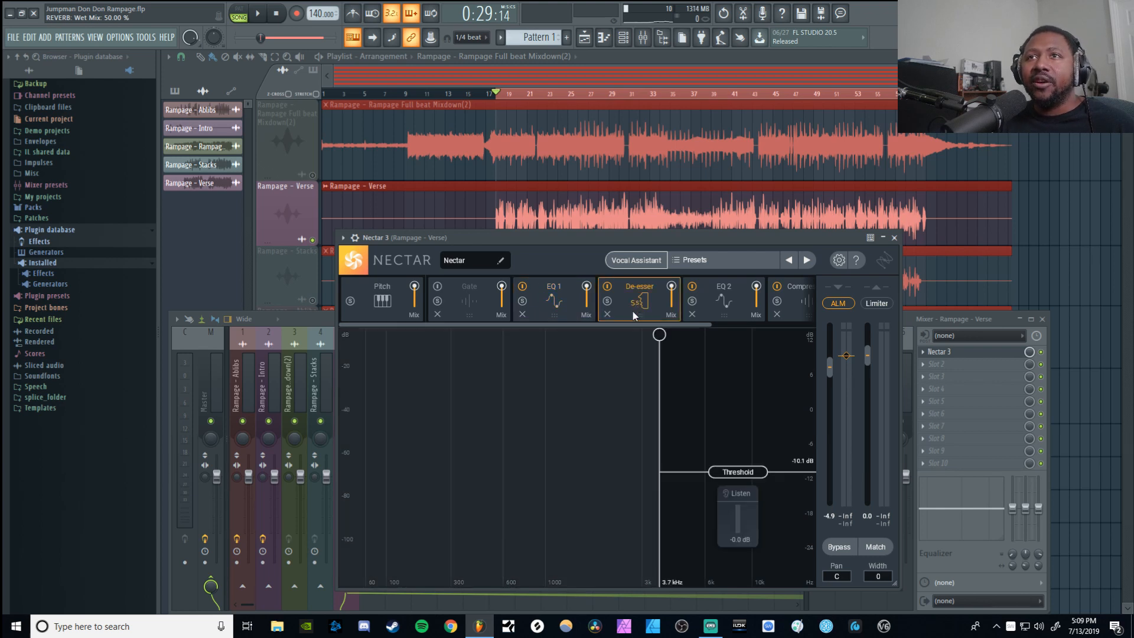
{"action": "scroll", "coordinate": [671, 325], "scroll_direction": "down", "scroll_amount": 2}
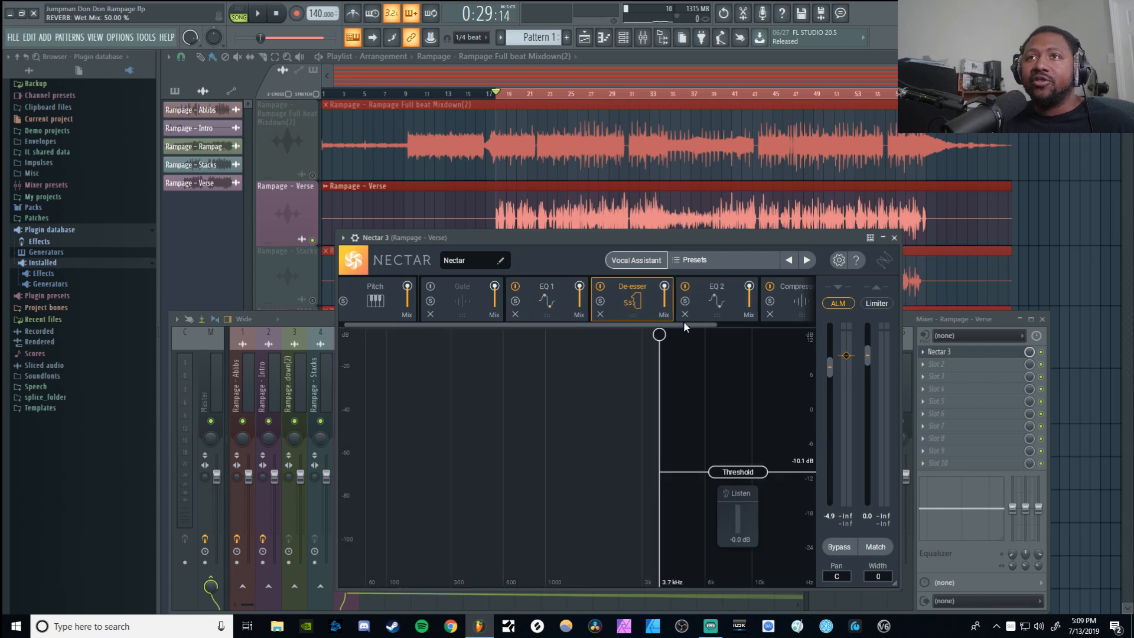
{"action": "left_click", "coordinate": [598, 303]}
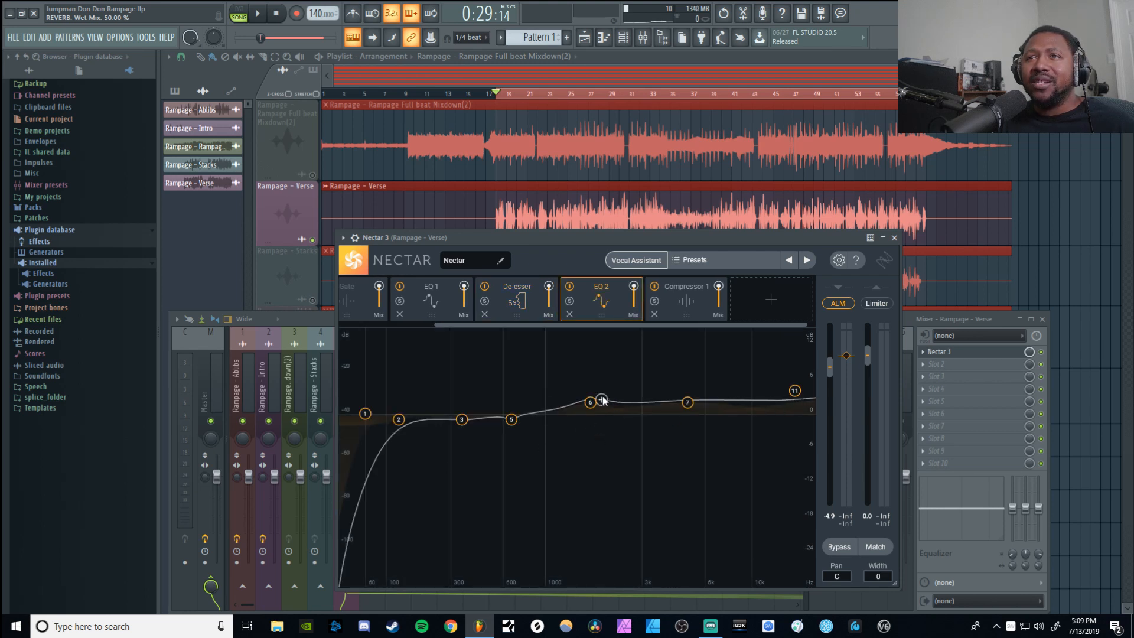
{"action": "left_click", "coordinate": [698, 301]}
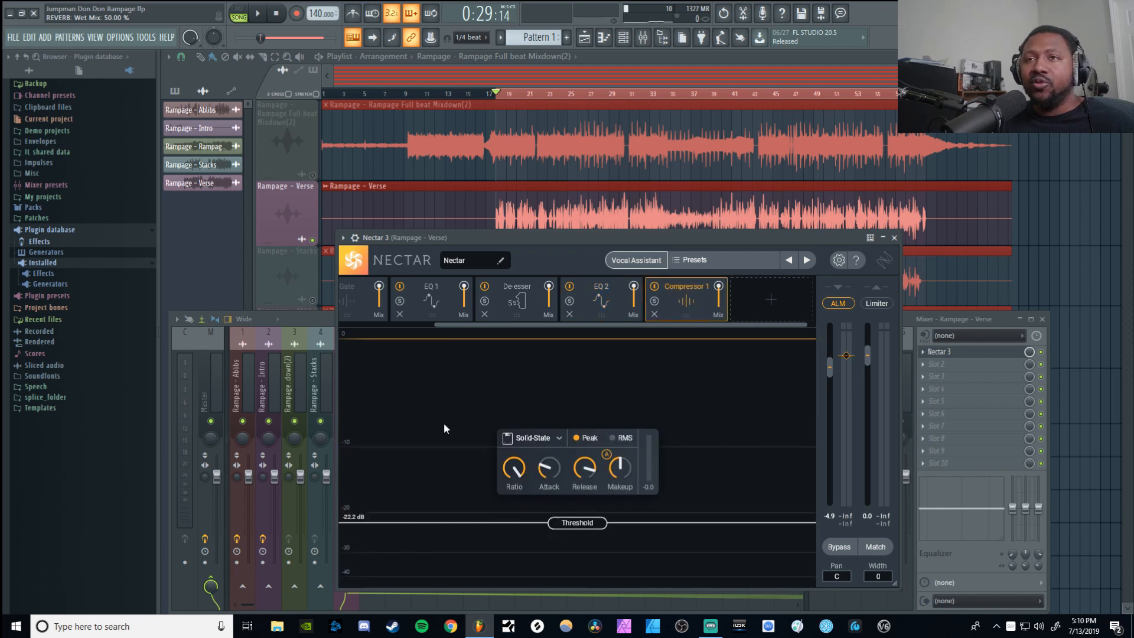
{"action": "left_click_drag", "start_coordinate": [527, 324], "coordinate": [414, 322]}
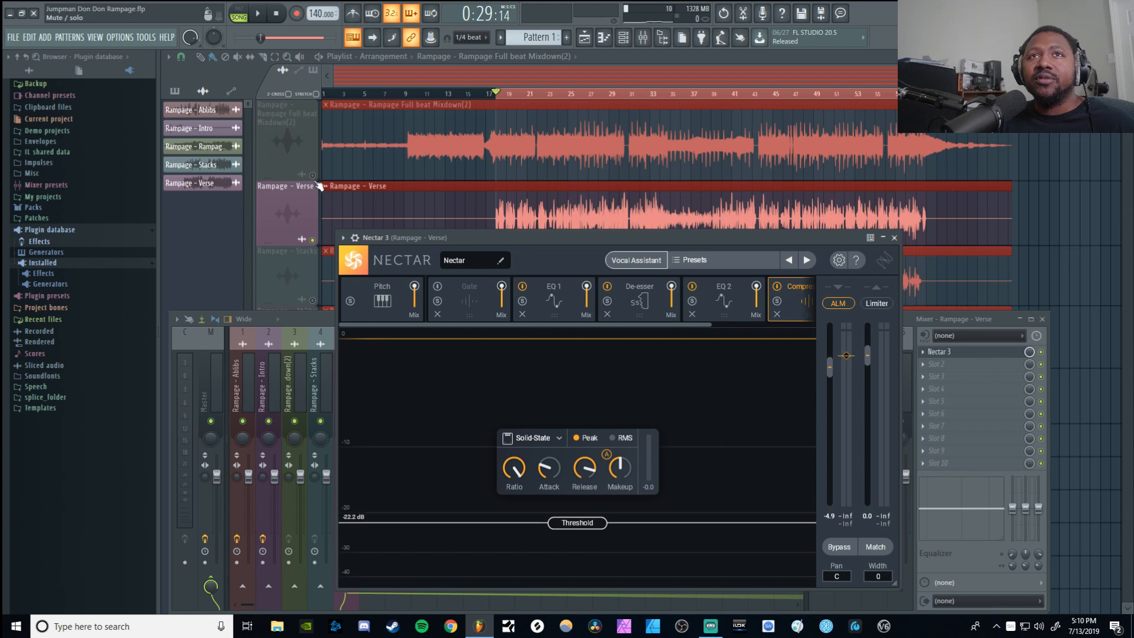
- Unmute the beat and play it with the verse, comparing the sound with Nectar 3 disabled and enabled, and stop playback
{"action": "key", "text": "F12"}
{"action": "key", "text": "space"}
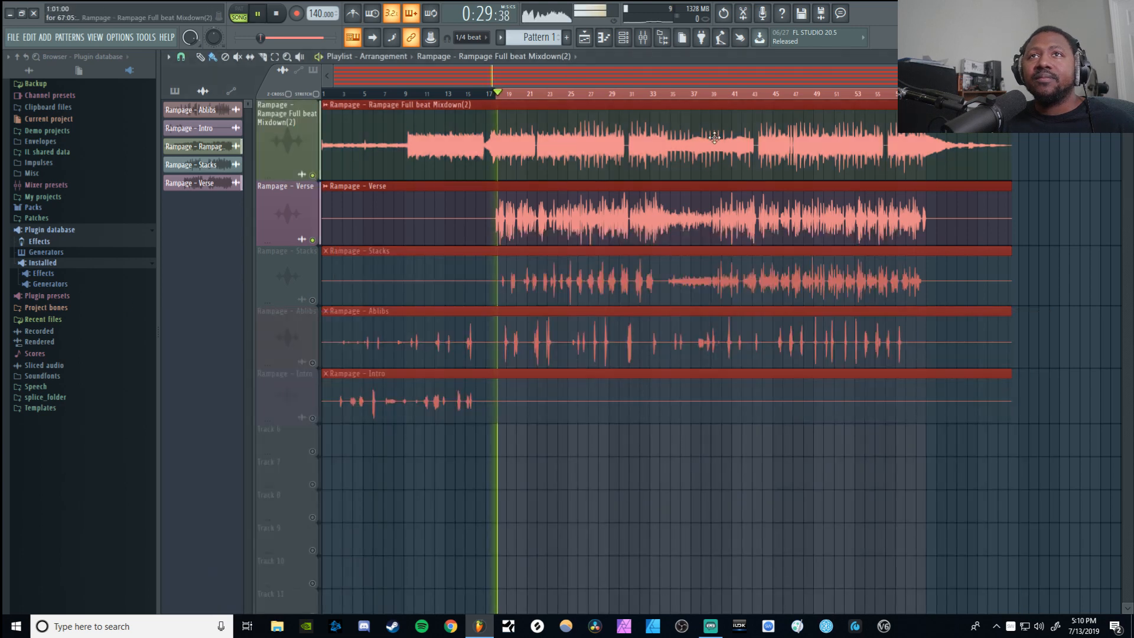
{"action": "left_click", "coordinate": [642, 37]}
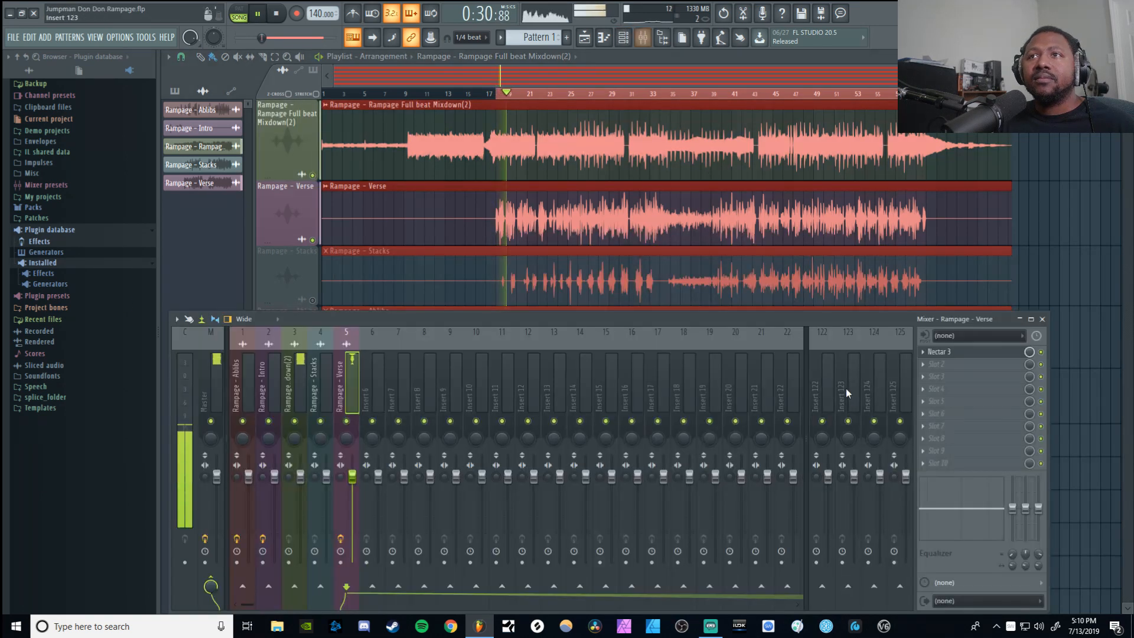
{"action": "left_click", "coordinate": [951, 352]}
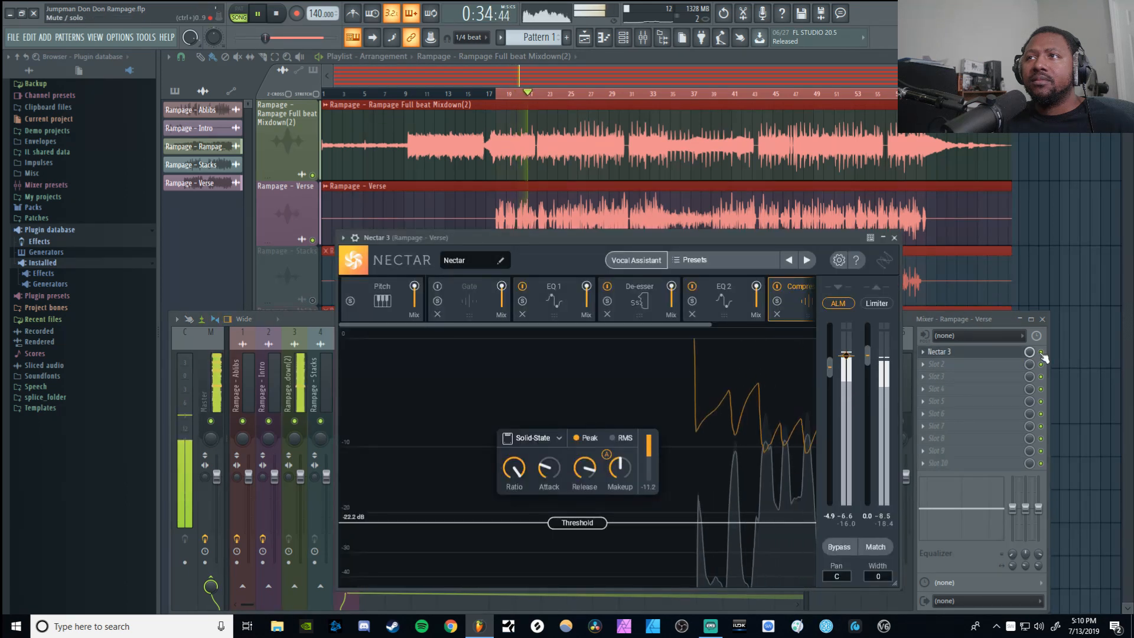
{"action": "left_click", "coordinate": [1038, 357]}
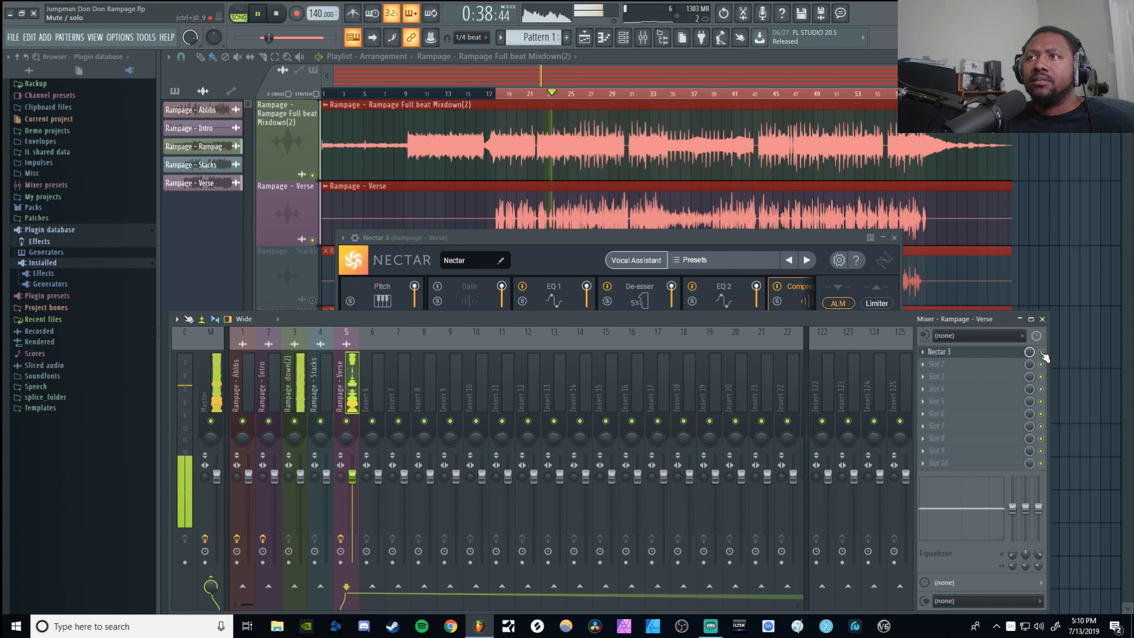
{"action": "left_click_drag", "start_coordinate": [621, 236], "coordinate": [628, 236]}
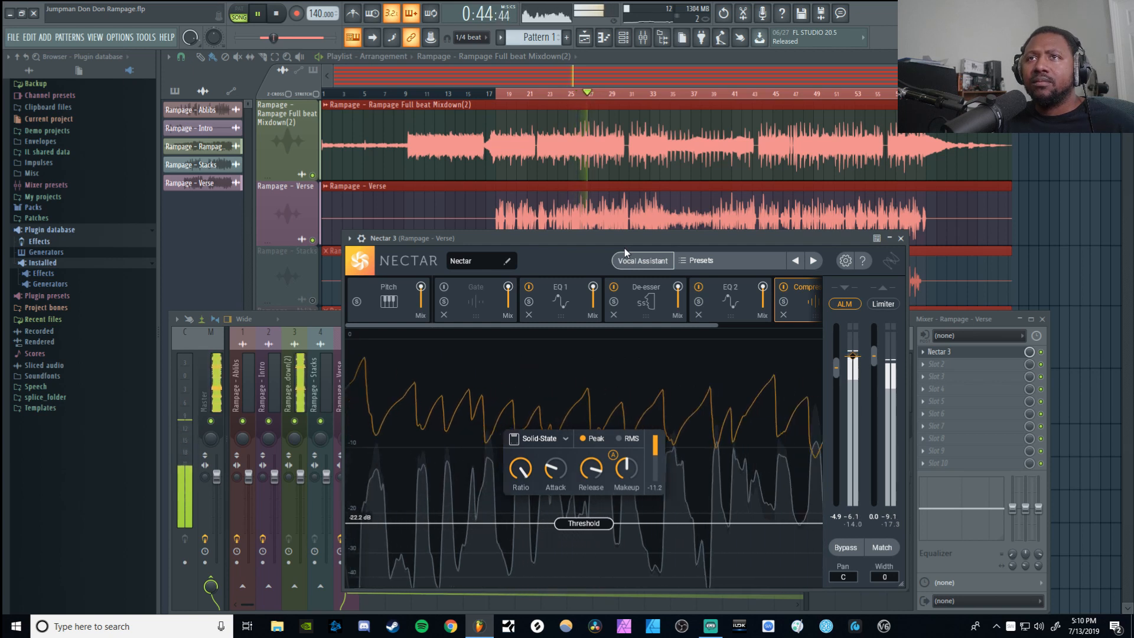
{"action": "key", "text": "space"}
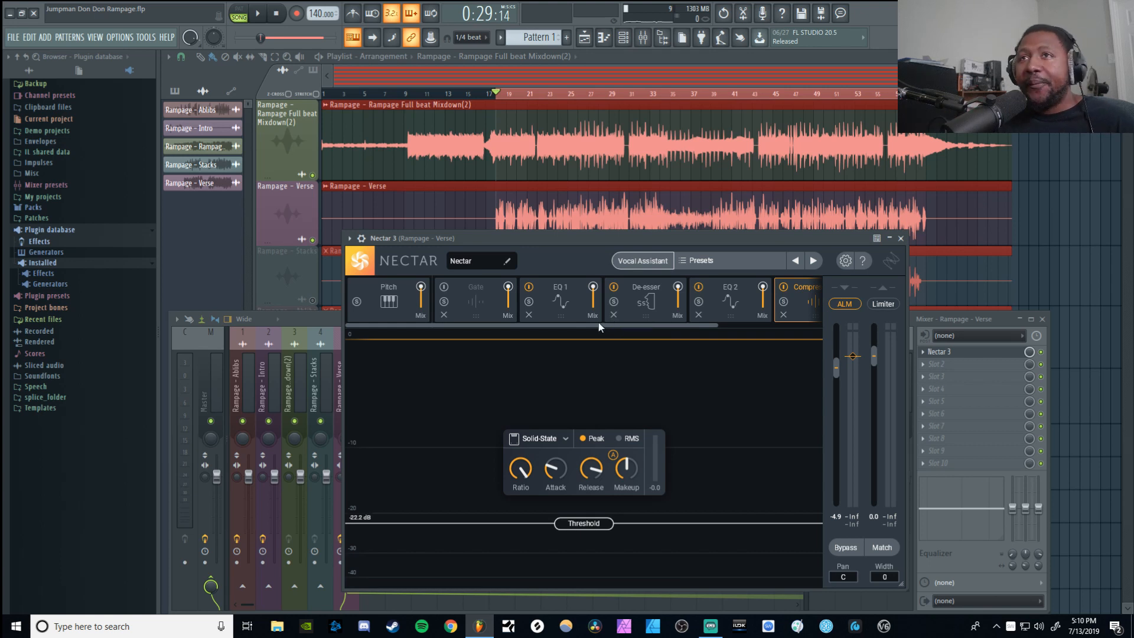
- Mute the beat and audition the frequencies at EQ 1's bands 3 to 5 while the verse plays
{"action": "left_click", "coordinate": [560, 300]}
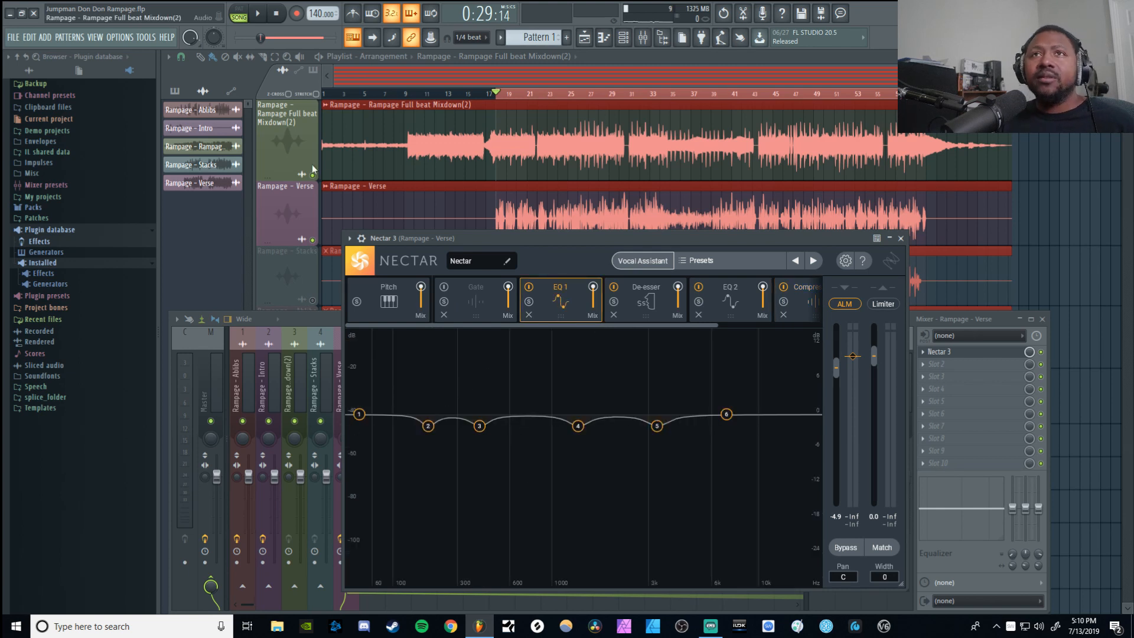
{"action": "key", "text": "space"}
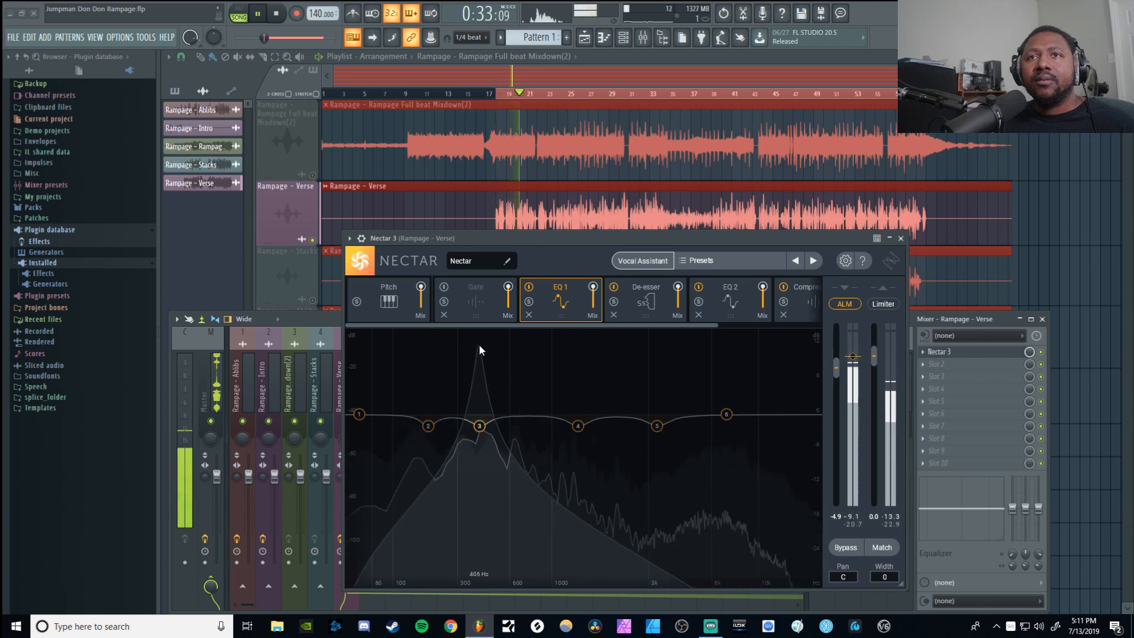
{"action": "left_click_drag", "start_coordinate": [479, 344], "coordinate": [654, 364]}
{"action": "key", "text": "space"}
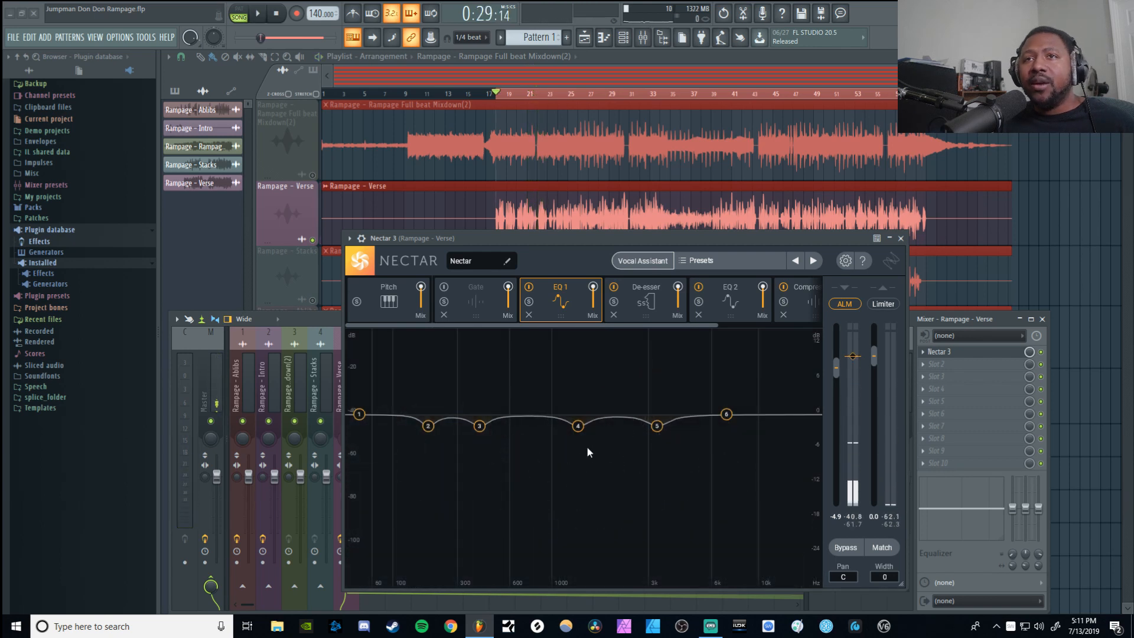
- Change EQ 1's band 6 to a narrow Bell boost of 13.2 dB at about 8993 Hz with a Q of 8.5
{"action": "left_click_drag", "start_coordinate": [732, 387], "coordinate": [730, 388]}
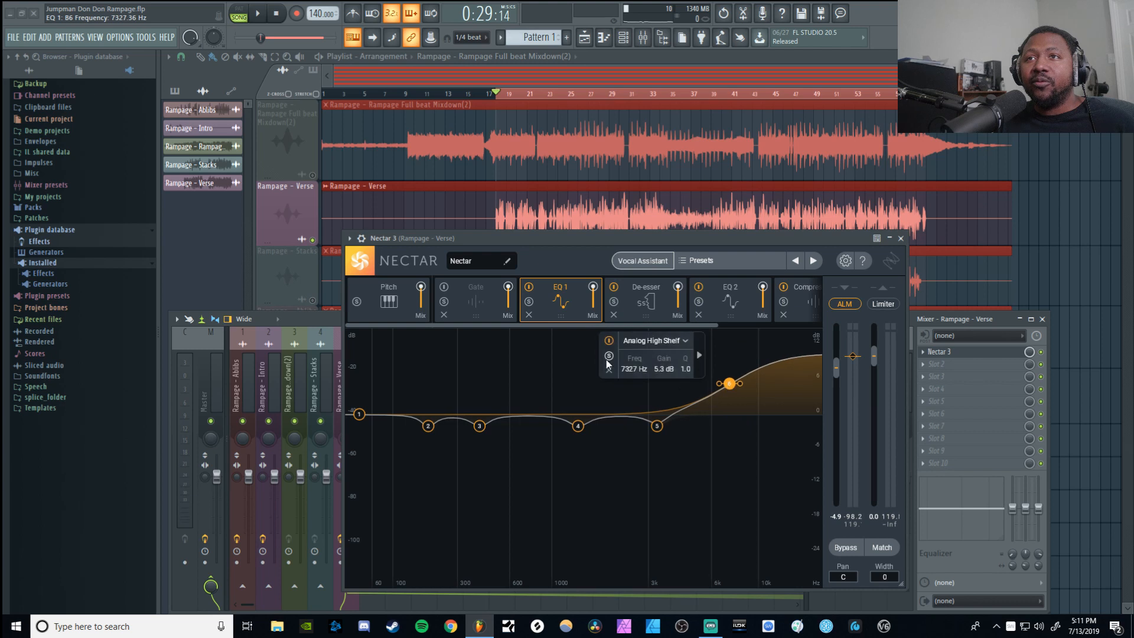
{"action": "left_click", "coordinate": [677, 340]}
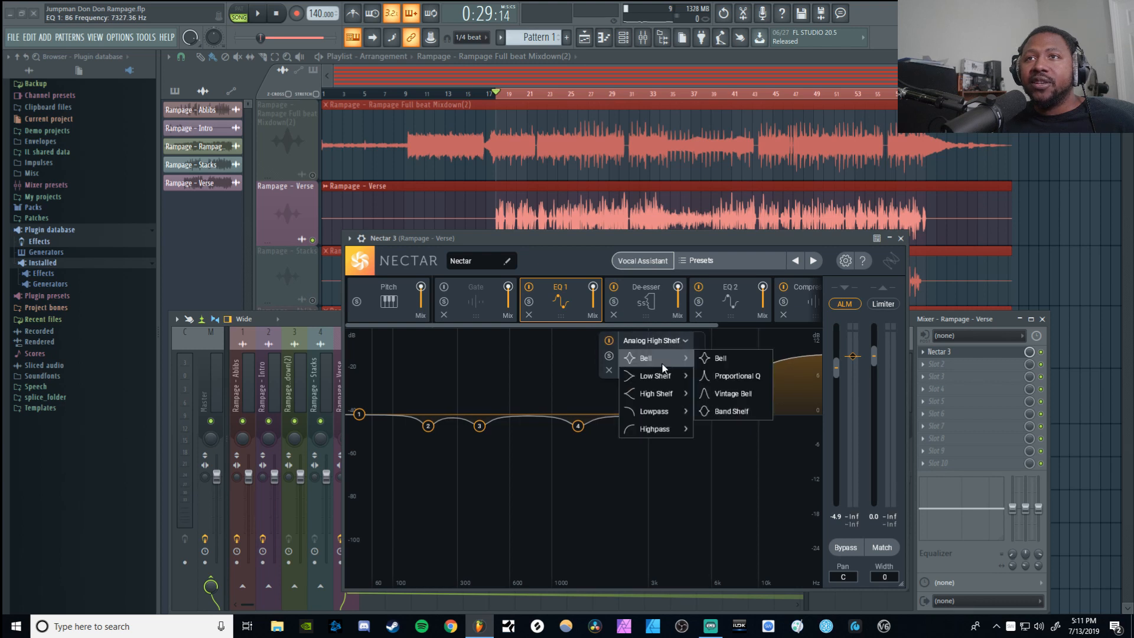
{"action": "left_click", "coordinate": [660, 360]}
{"action": "scroll", "coordinate": [722, 395], "scroll_direction": "up", "scroll_amount": 5}
{"action": "scroll", "coordinate": [725, 397], "scroll_direction": "up", "scroll_amount": 4}
{"action": "left_click_drag", "start_coordinate": [729, 384], "coordinate": [748, 339]}
- Listen briefly to the boosted verse and remove band 6 from EQ 1
{"action": "key", "text": "space"}
{"action": "key", "text": "space"}
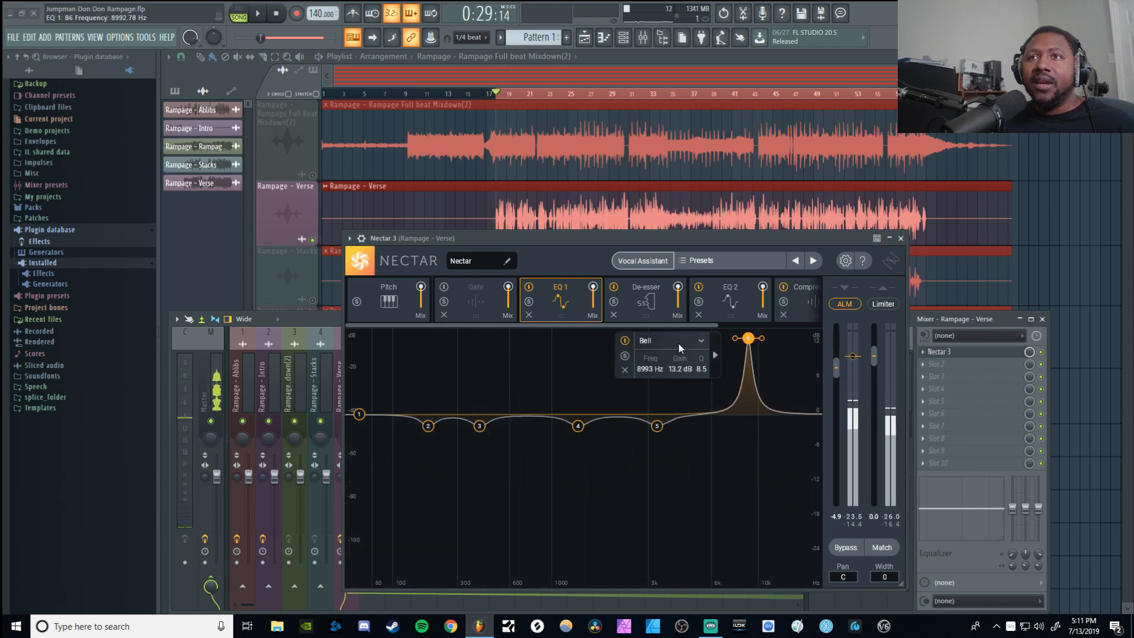
{"action": "left_click", "coordinate": [624, 369]}
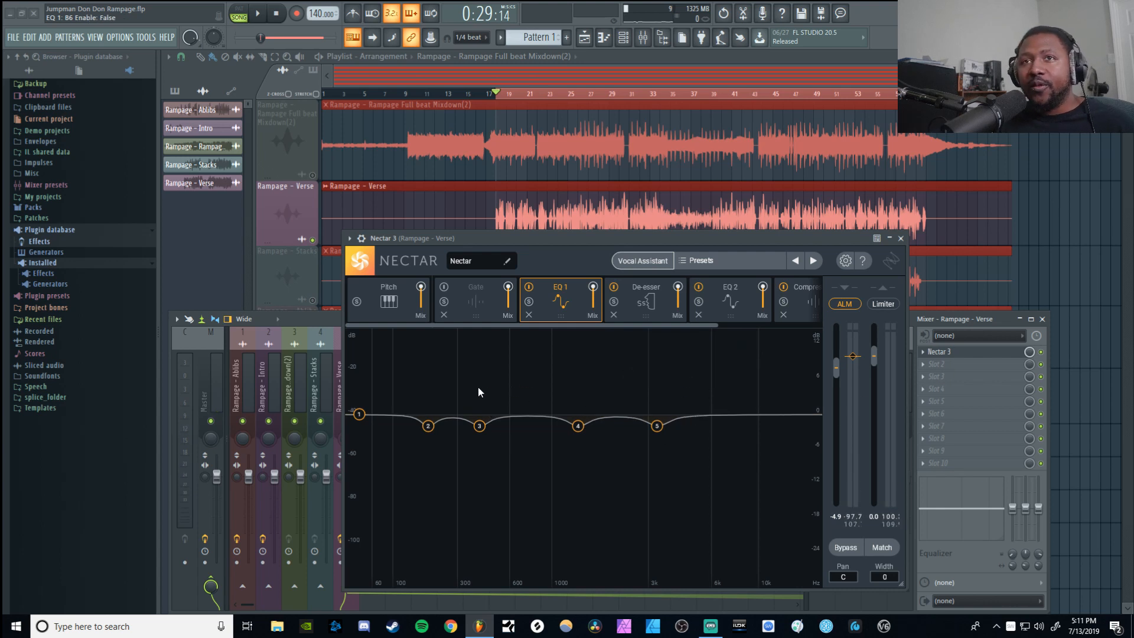
- Check EQ 1's band 4 and set the De-esser threshold to about -9.8 dB
{"action": "left_click", "coordinate": [578, 425]}
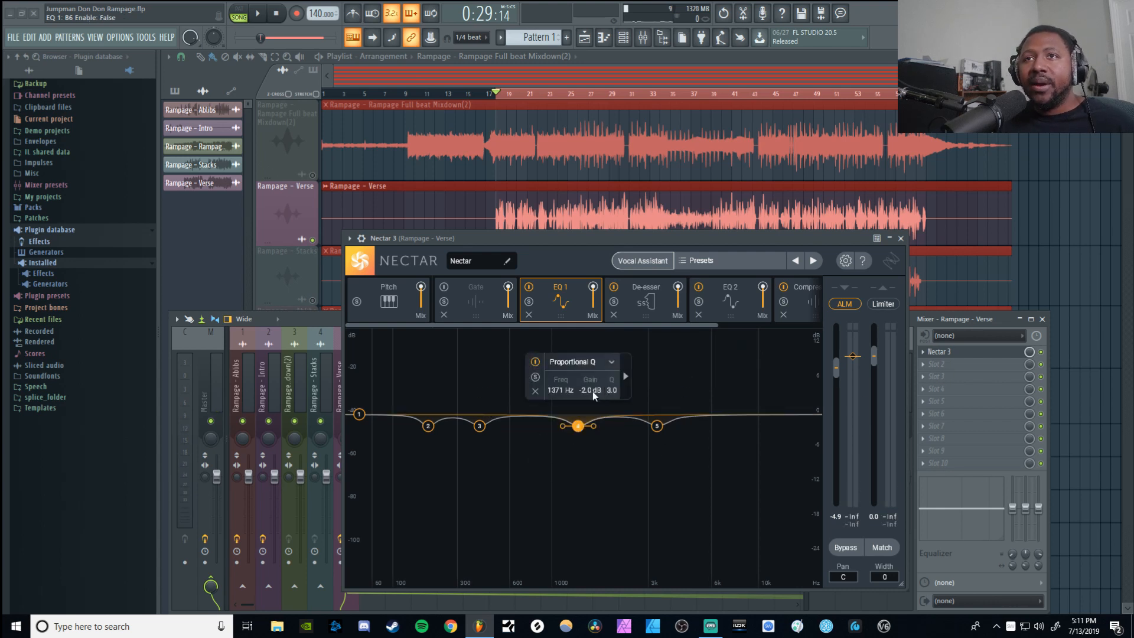
{"action": "left_click", "coordinate": [647, 301]}
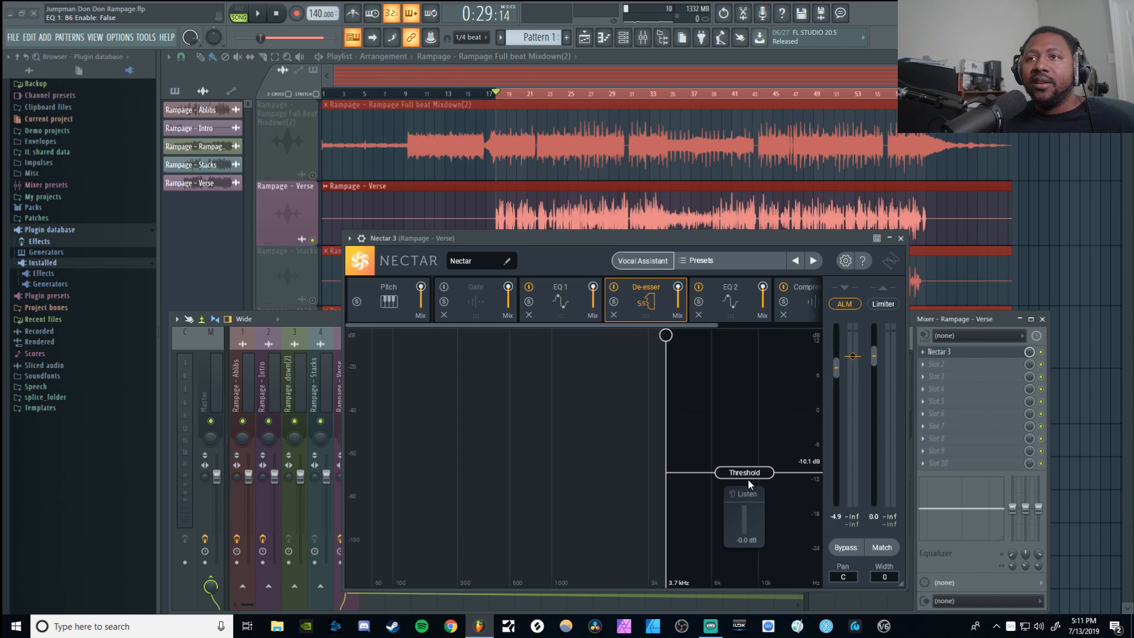
{"action": "left_click_drag", "start_coordinate": [745, 477], "coordinate": [747, 477]}
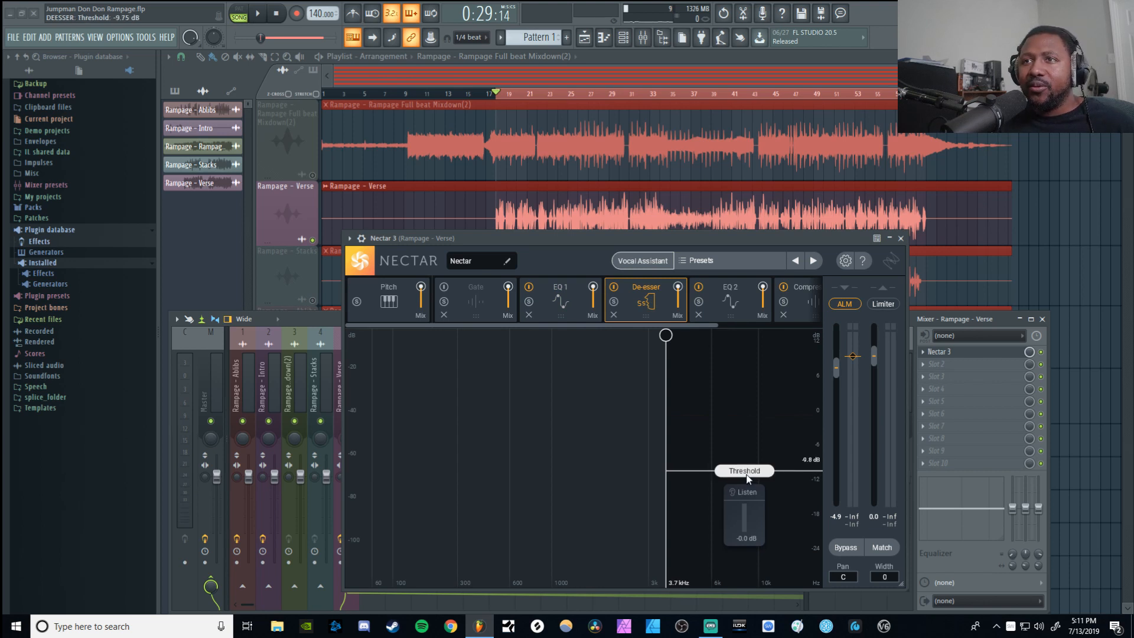
- Set the gain of EQ 2's Baxandall Treble band 11 to 2 dB
{"action": "scroll", "coordinate": [738, 322], "scroll_direction": "right", "scroll_amount": 3}
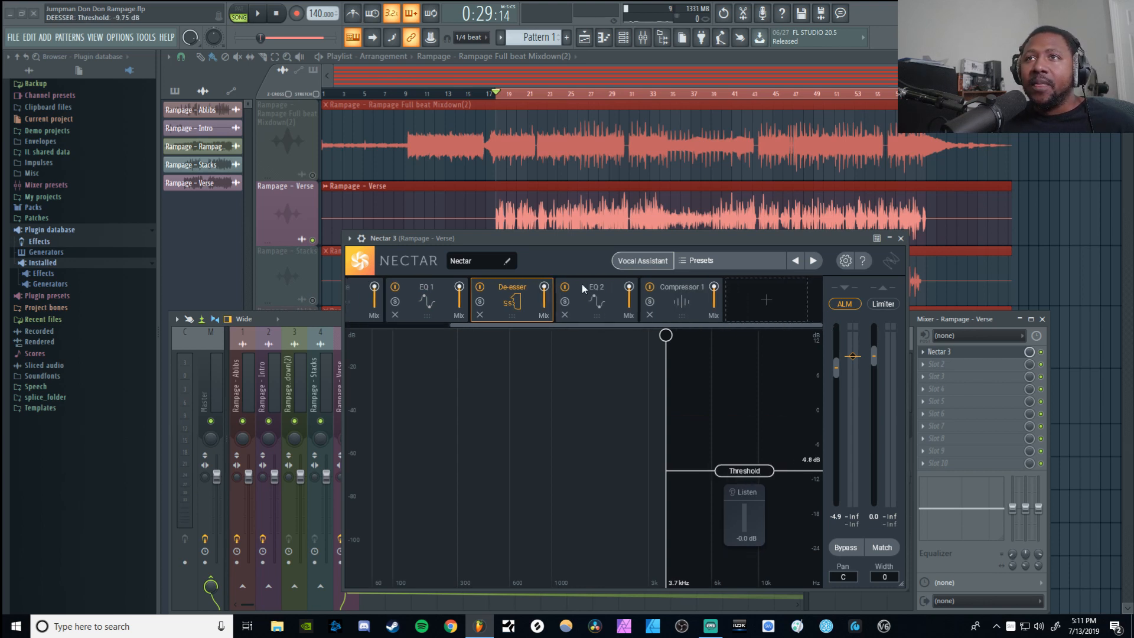
{"action": "left_click", "coordinate": [584, 282]}
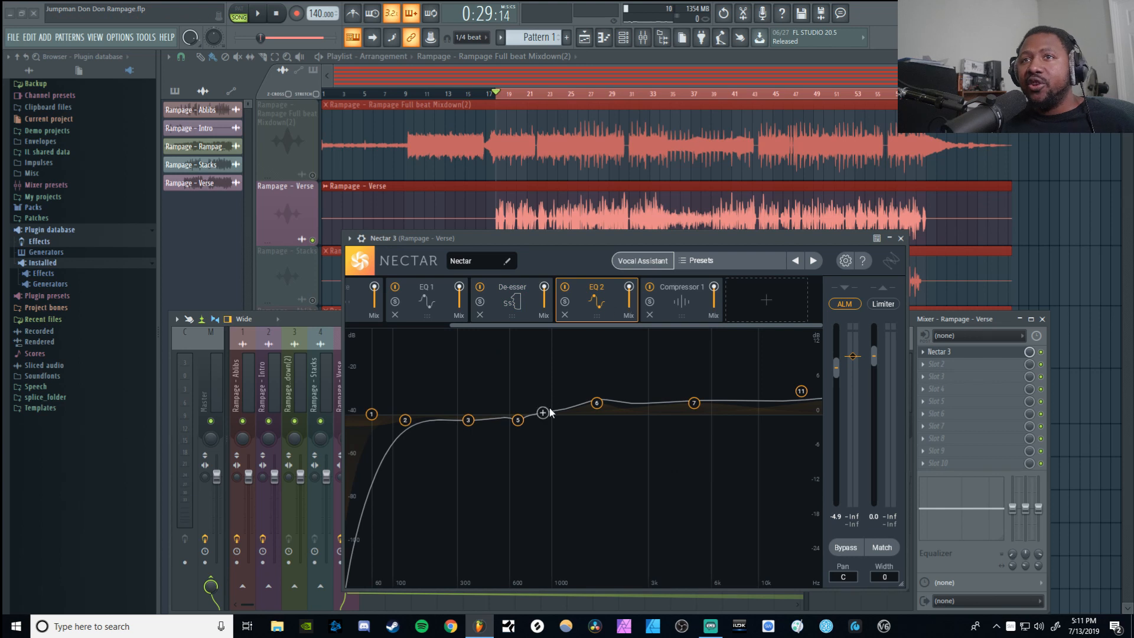
{"action": "left_click", "coordinate": [800, 392]}
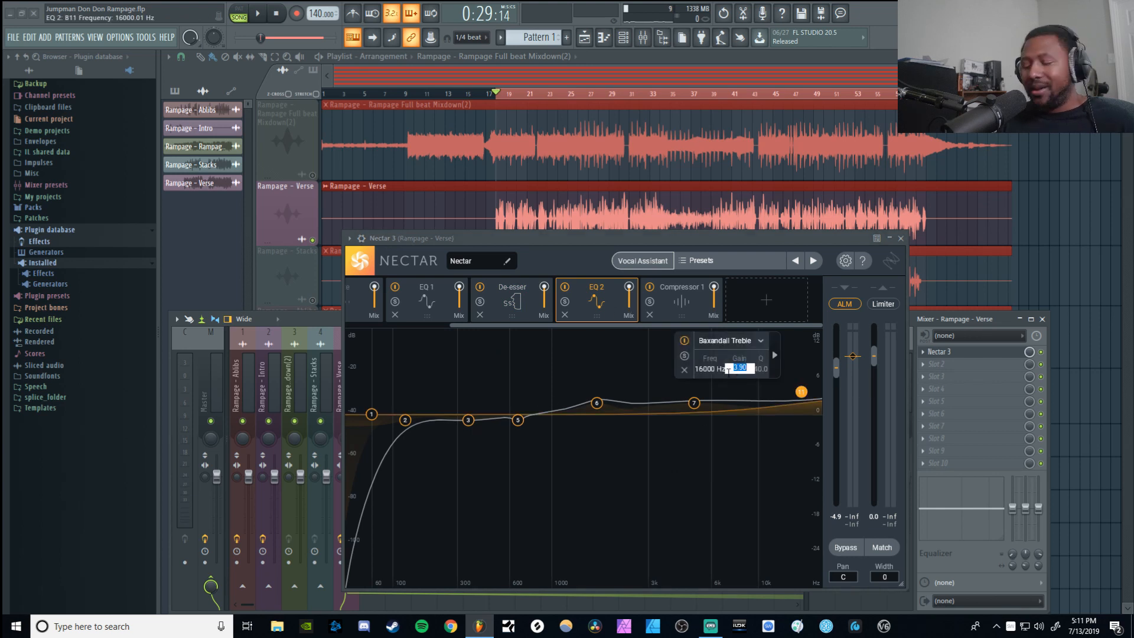
- Check the filter types, frequencies and gains of EQ 2's bands 6, 7, 2 and 1
{"action": "left_click", "coordinate": [597, 403]}
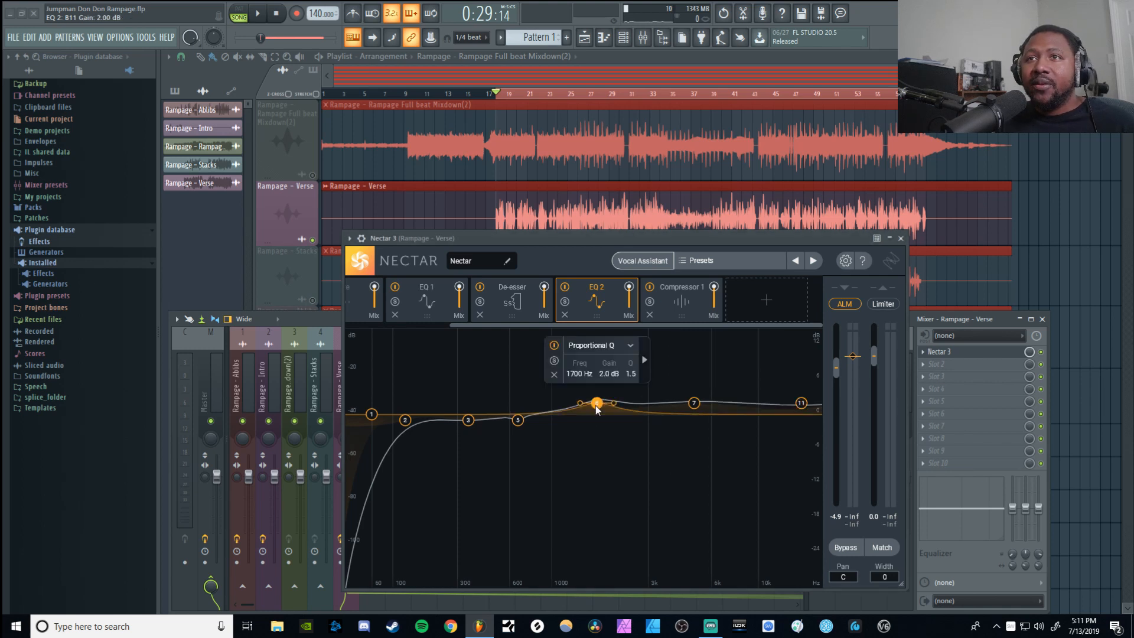
{"action": "left_click", "coordinate": [693, 404]}
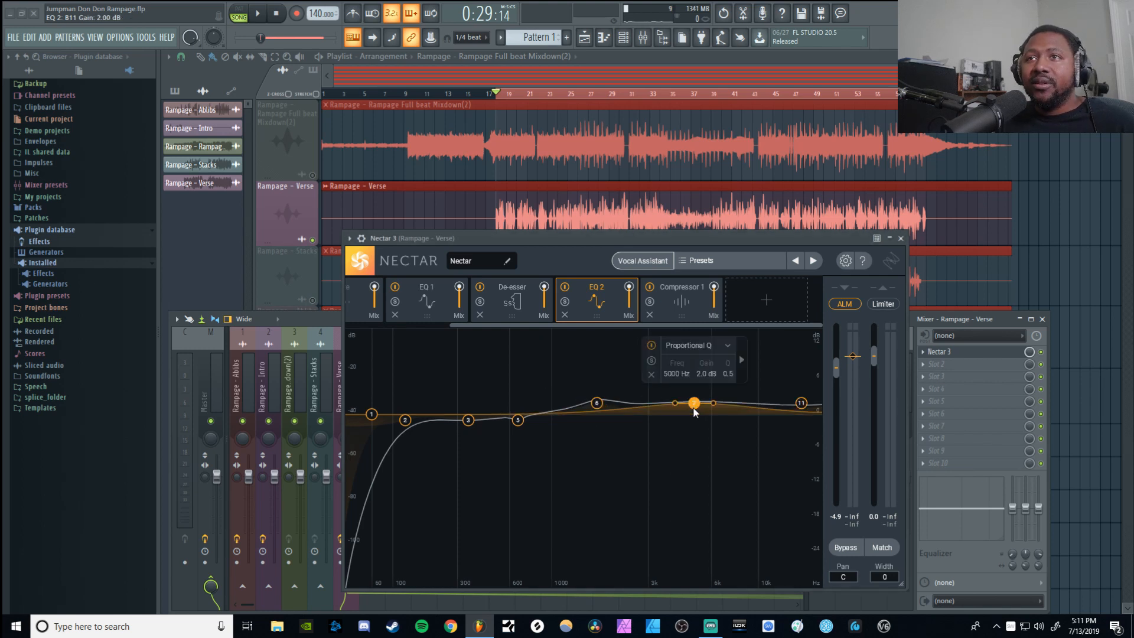
{"action": "left_click", "coordinate": [404, 420]}
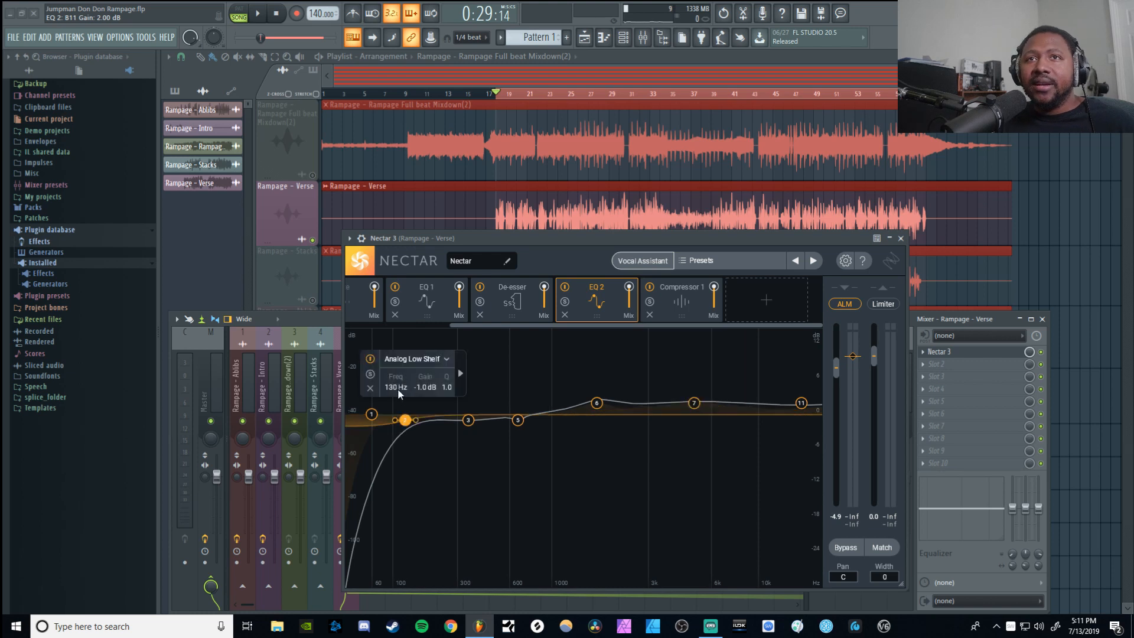
{"action": "left_click", "coordinate": [371, 414]}
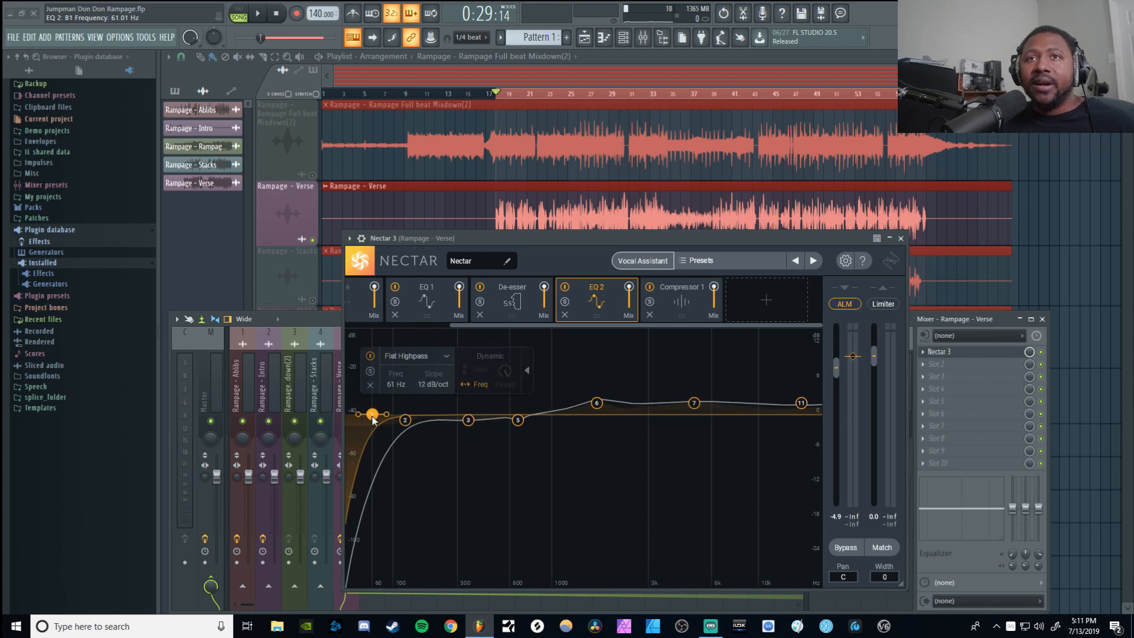
{"action": "left_click", "coordinate": [404, 419]}
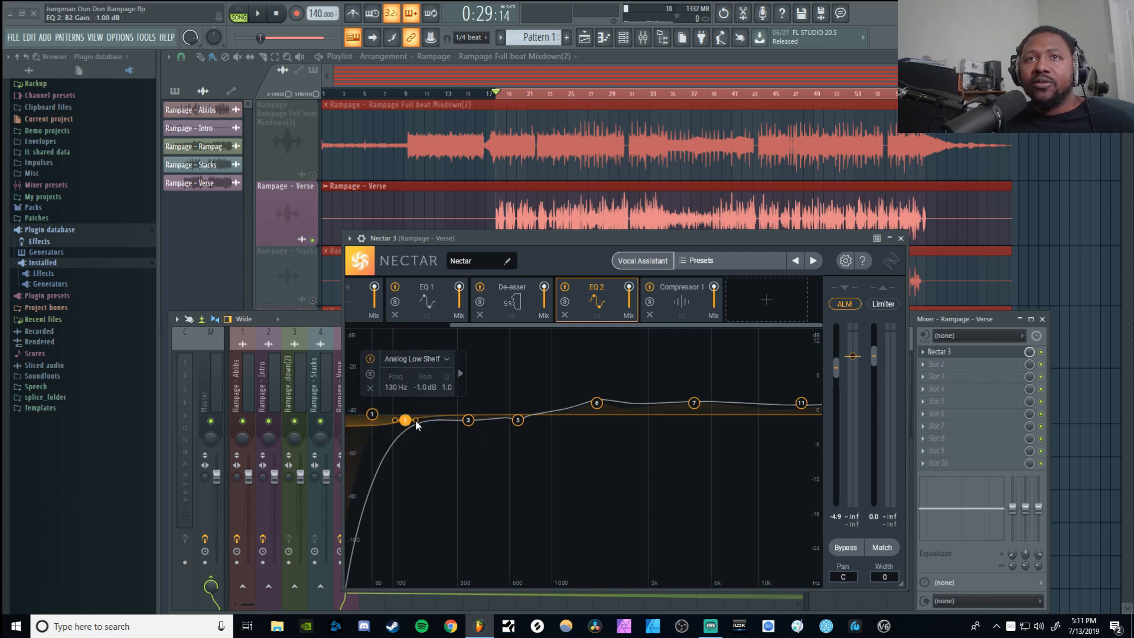
- Compare the verse during playback with EQ 2's band 2 low shelf disabled and re-enabled, and check the band 1 highpass
{"action": "key", "text": "space"}
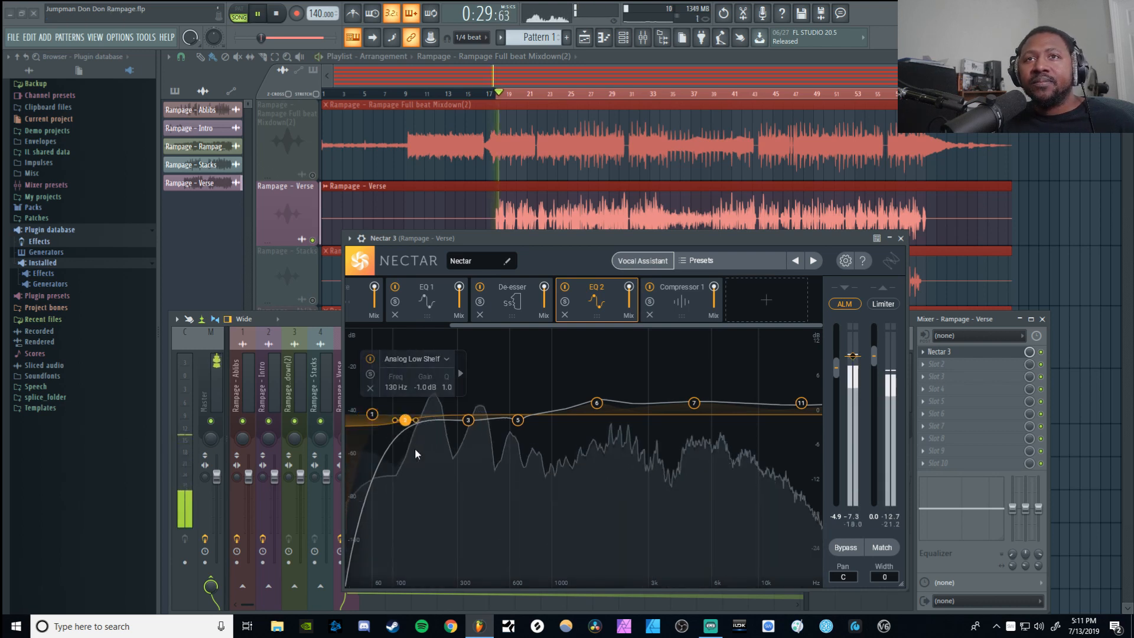
{"action": "left_click", "coordinate": [370, 359]}
{"action": "left_click", "coordinate": [370, 359]}
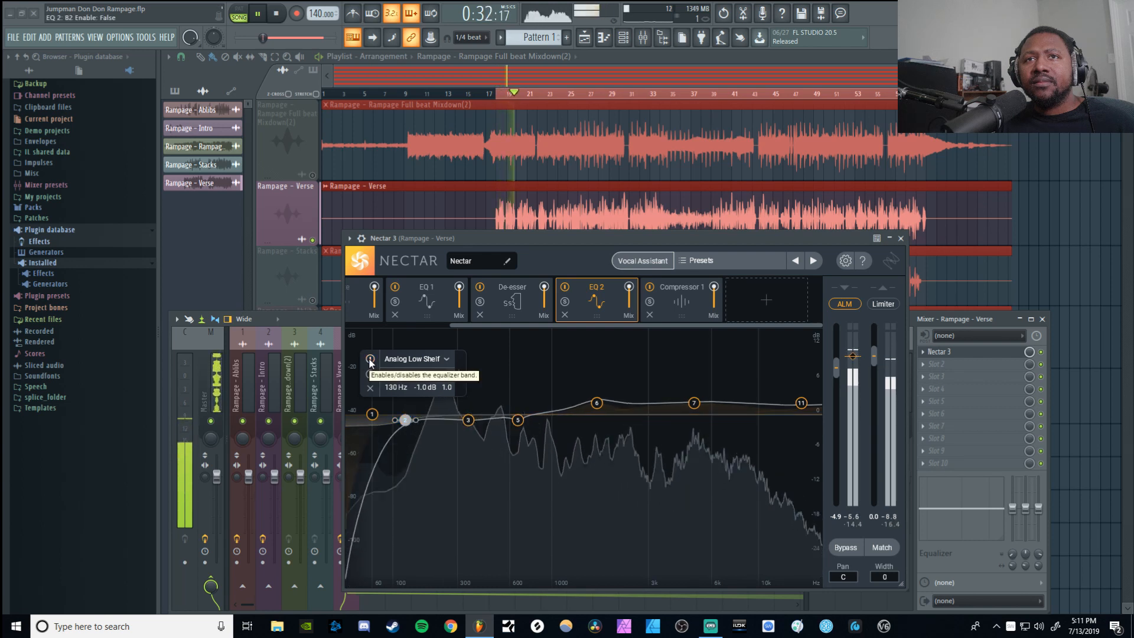
{"action": "left_click", "coordinate": [372, 414]}
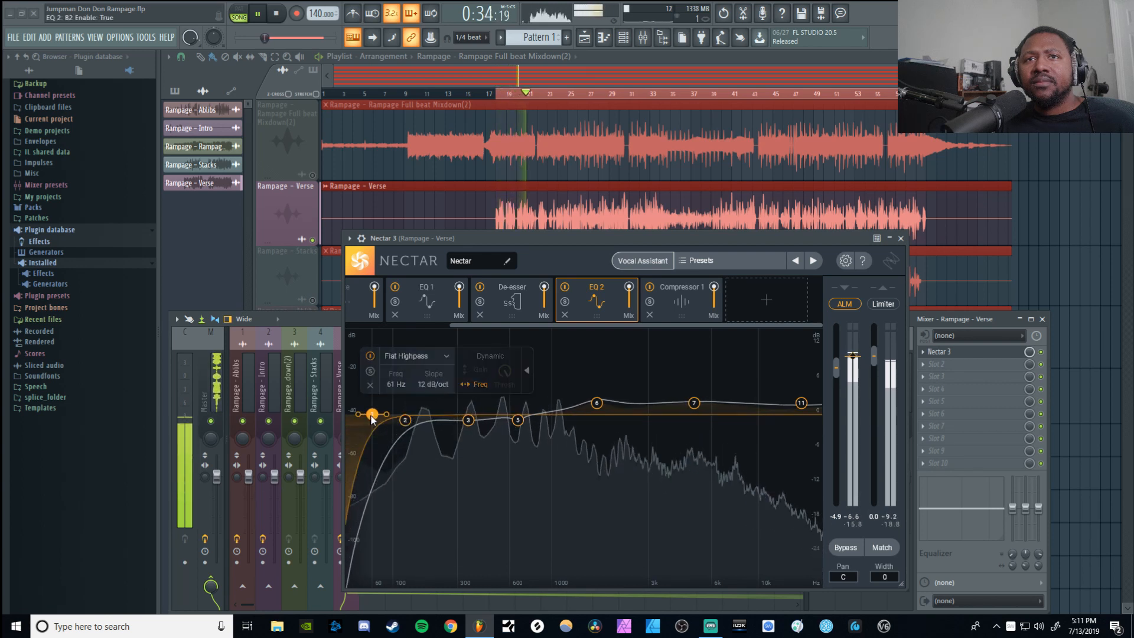
{"action": "key", "text": "space"}
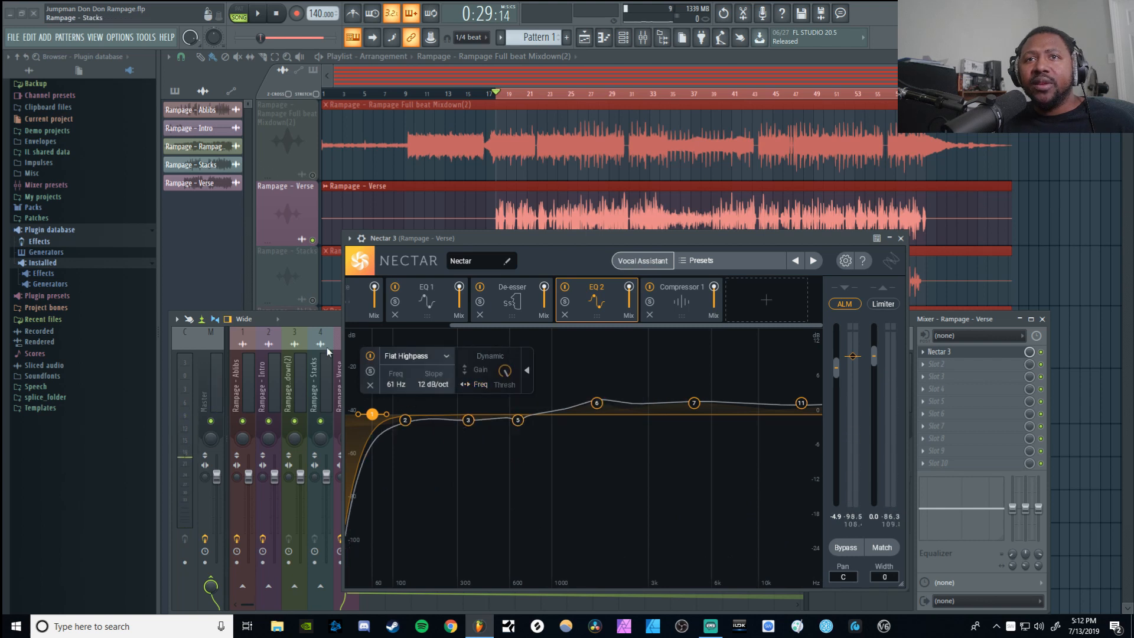
- Listen to the verse while examining EQ 2's dynamic Flat Highpass on band 1 and the curve around bands 6 and 7
{"action": "key", "text": "space"}
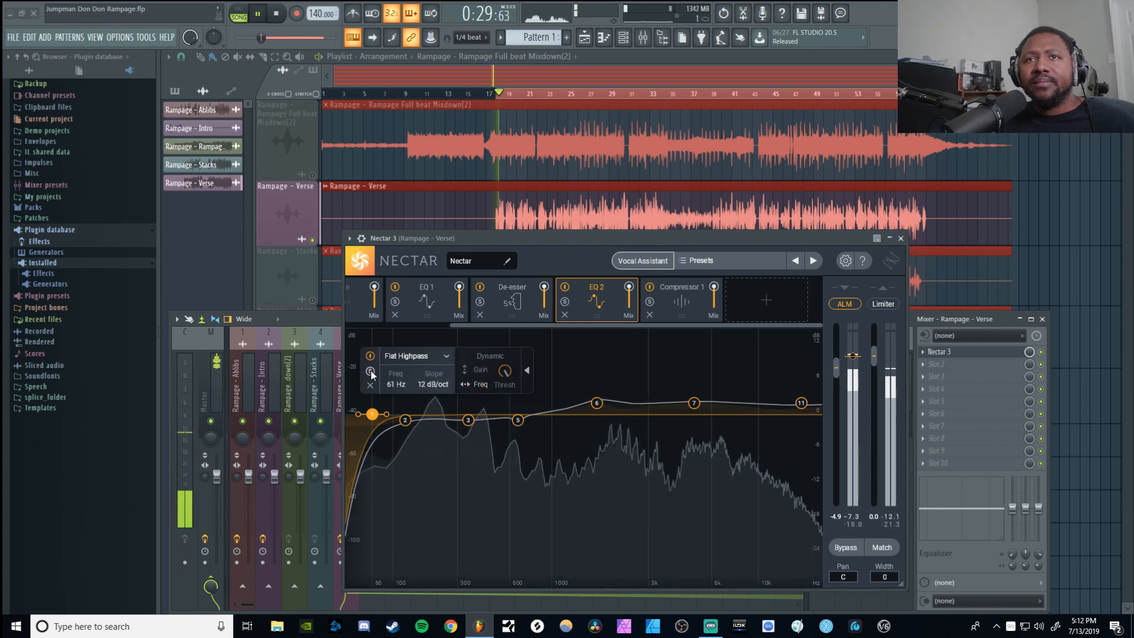
{"action": "left_click", "coordinate": [473, 384]}
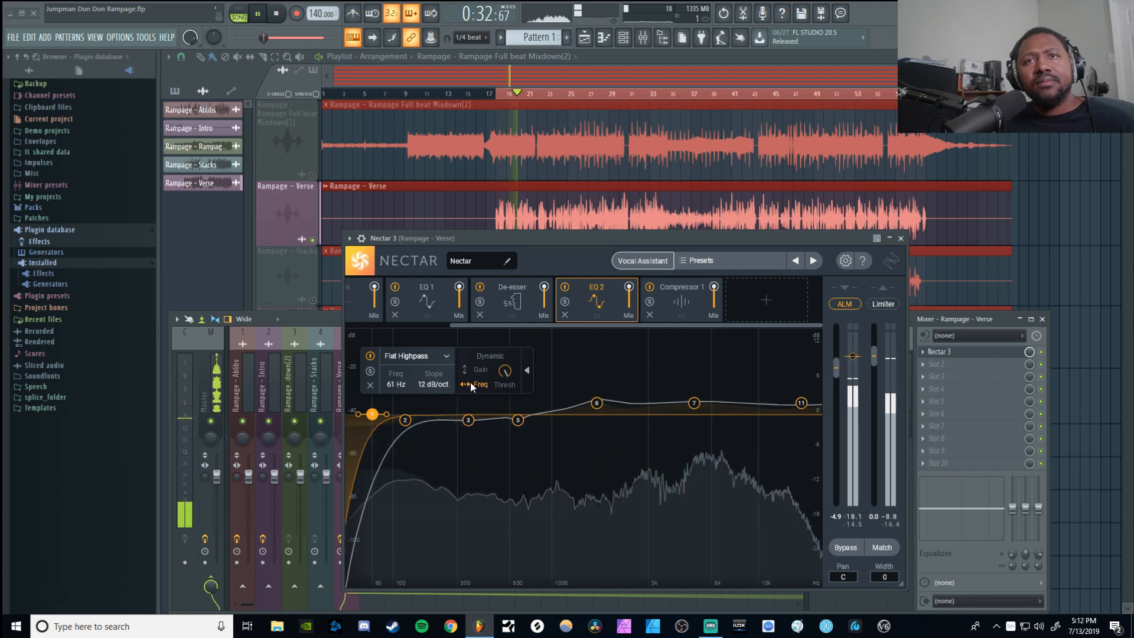
{"action": "key", "text": "space"}
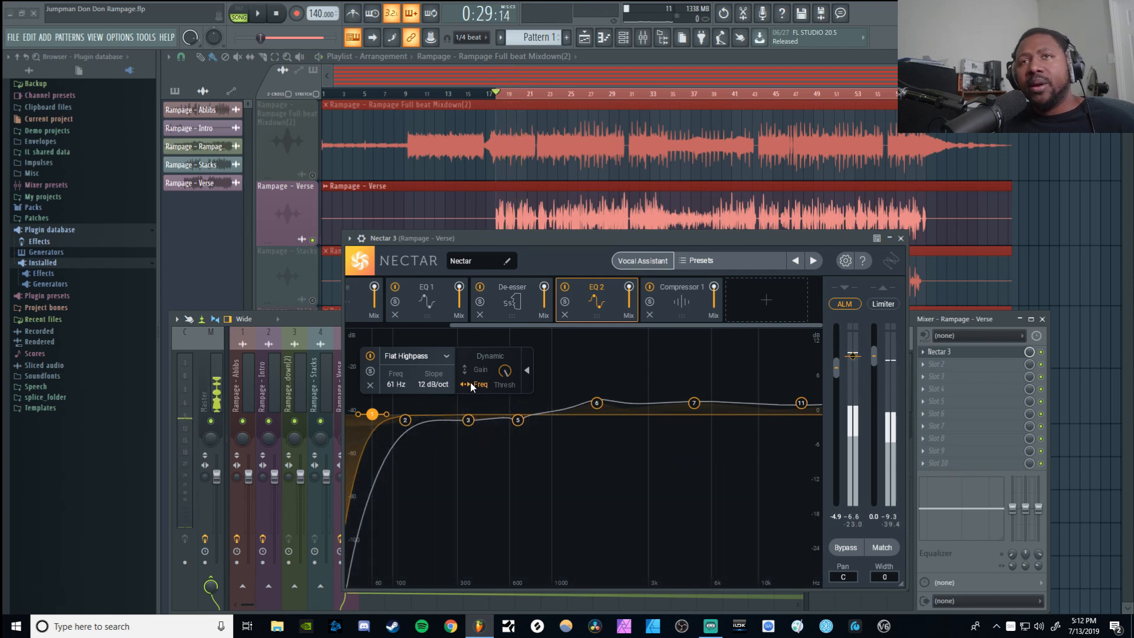
{"action": "key", "text": "space"}
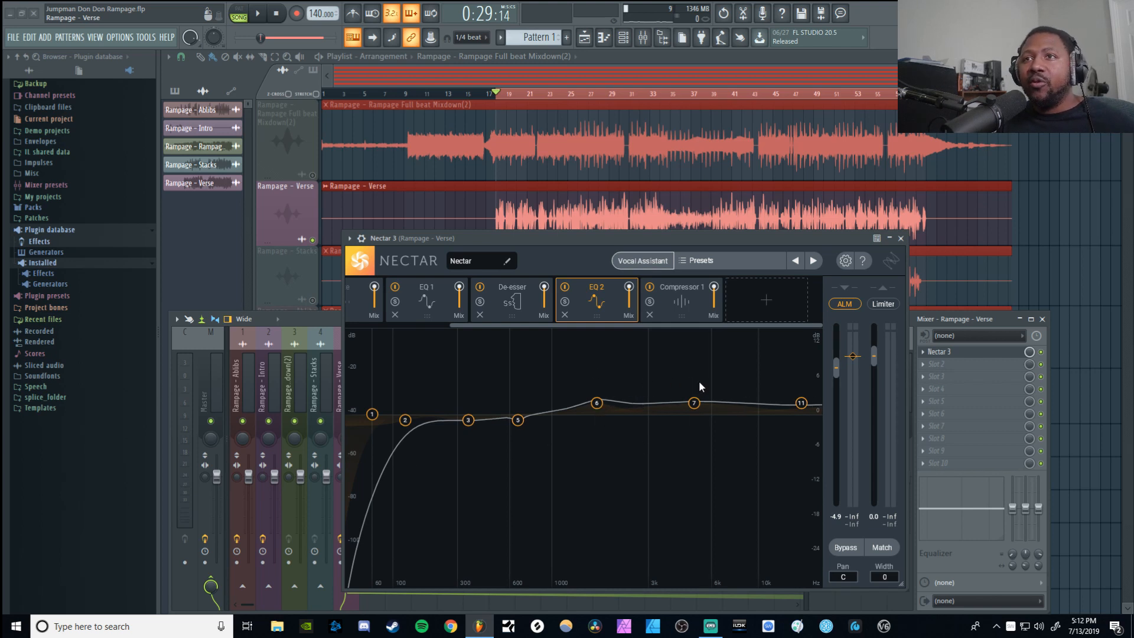
{"action": "key", "text": "space"}
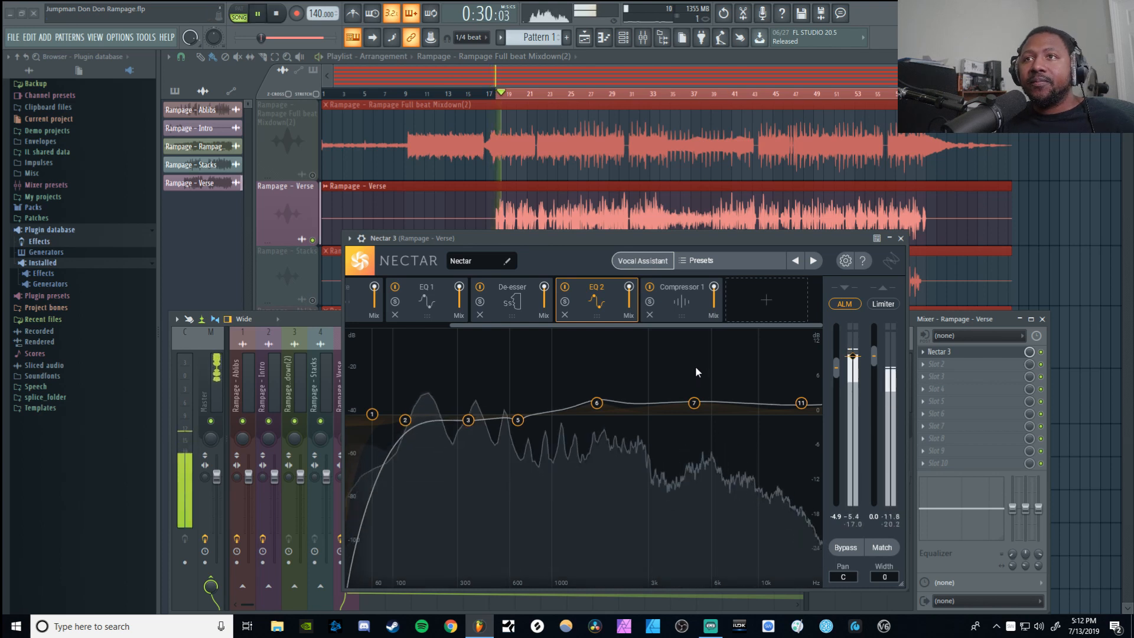
{"action": "left_click_drag", "start_coordinate": [695, 367], "coordinate": [693, 349]}
{"action": "left_click_drag", "start_coordinate": [597, 340], "coordinate": [597, 338]}
{"action": "key", "text": "space"}
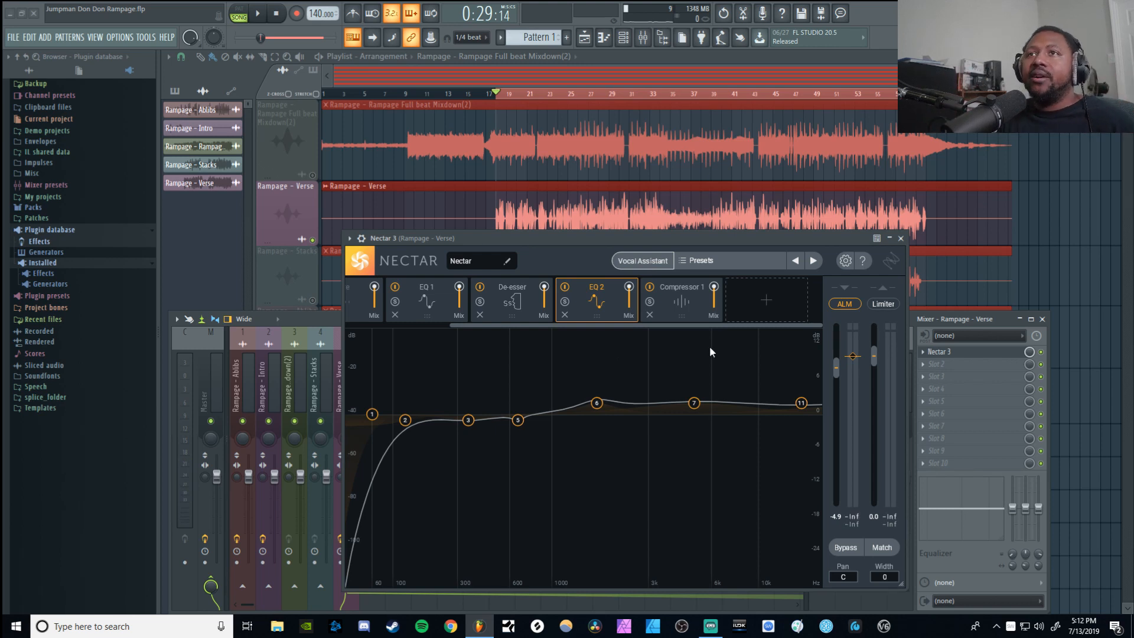
- Set Compressor 1's threshold to about -12.7 dB while listening to the verse
{"action": "left_click", "coordinate": [690, 289]}
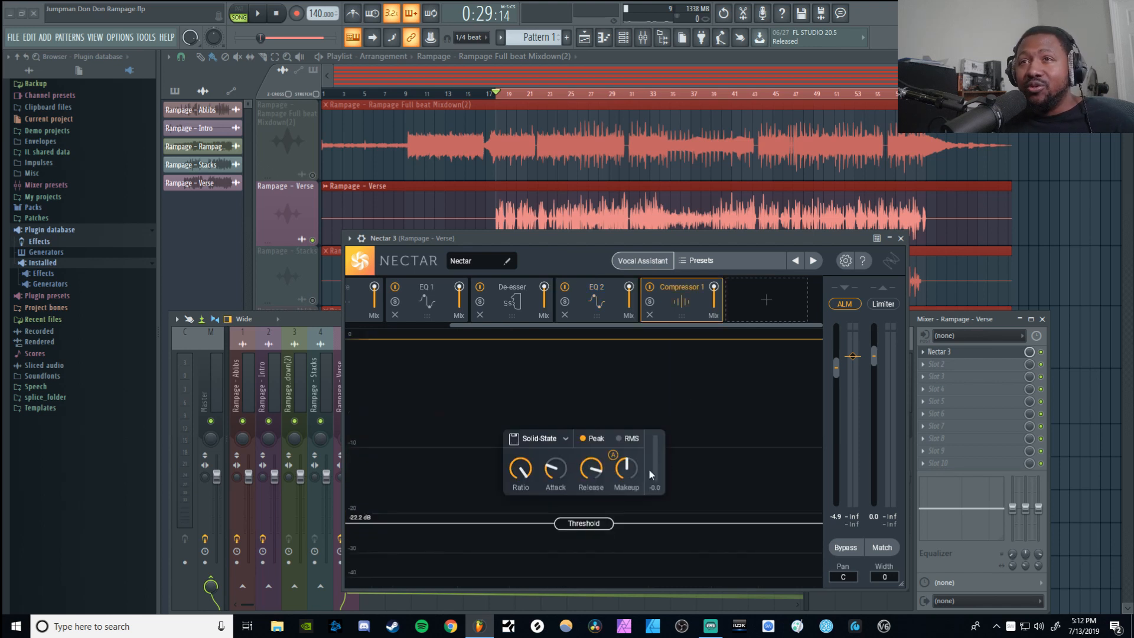
{"action": "key", "text": "space"}
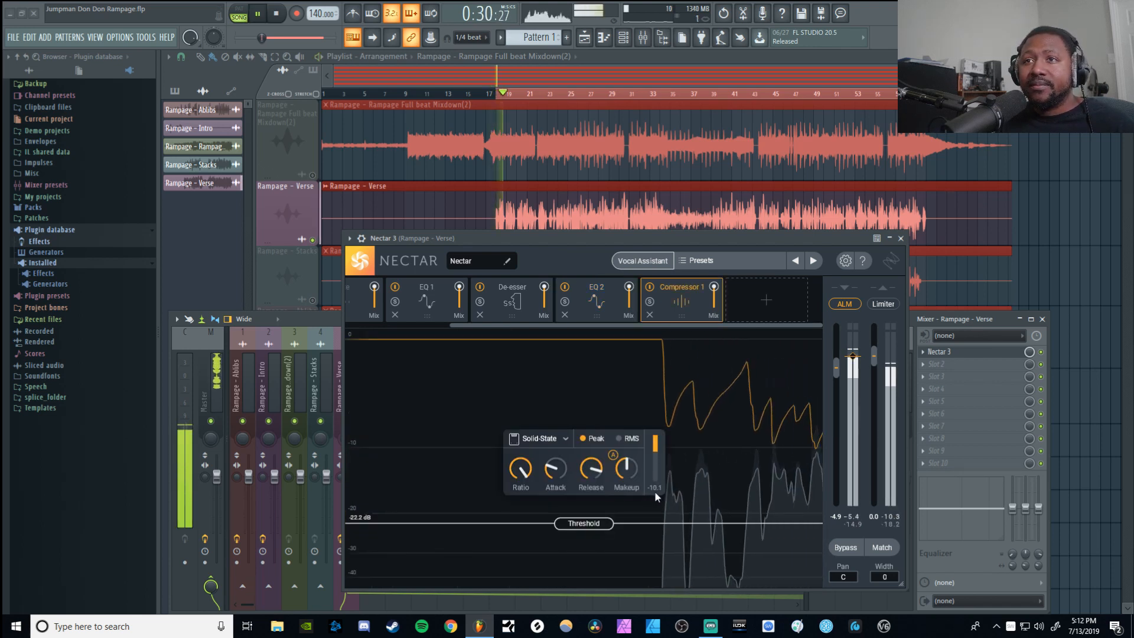
{"action": "key", "text": "space"}
{"action": "left_click_drag", "start_coordinate": [585, 523], "coordinate": [589, 474]}
{"action": "key", "text": "space"}
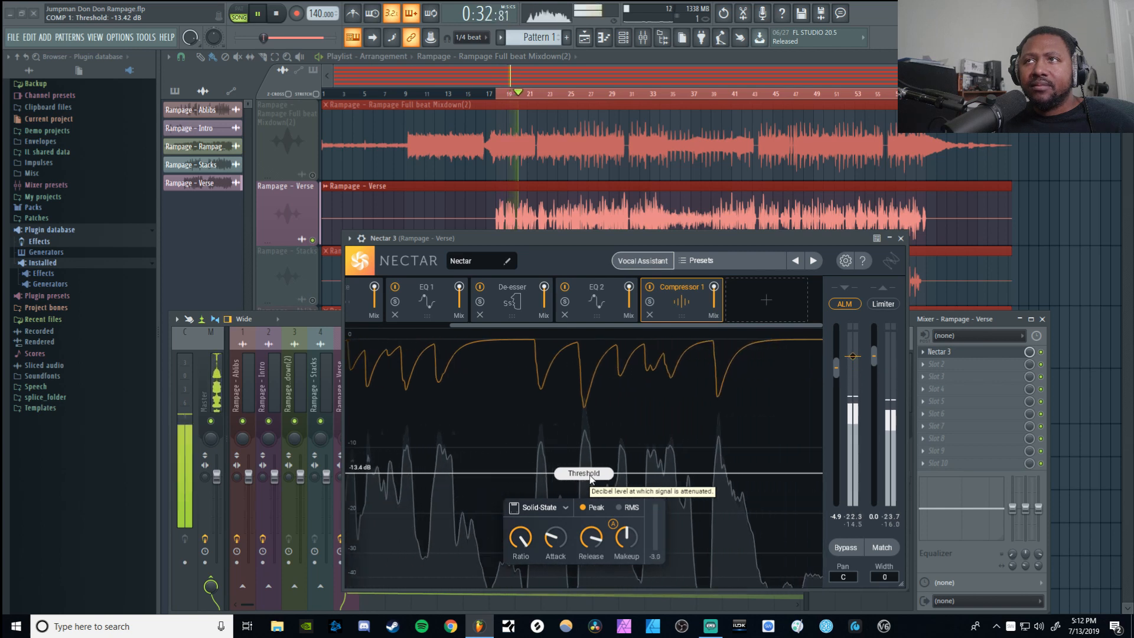
{"action": "left_click_drag", "start_coordinate": [590, 476], "coordinate": [593, 471]}
{"action": "key", "text": "space"}
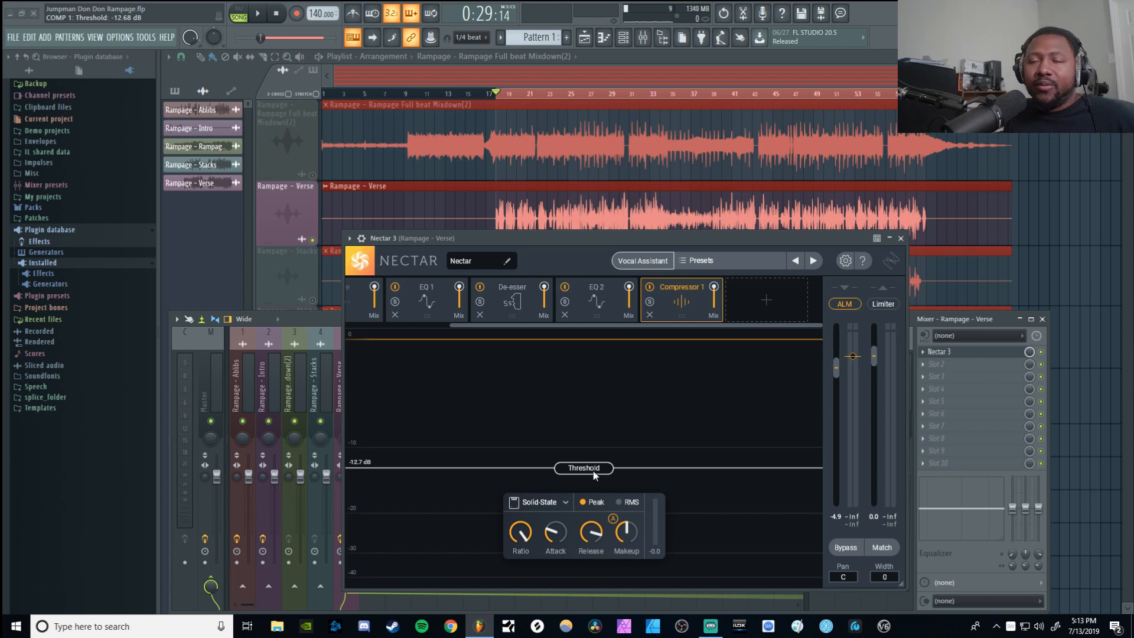
- Set Compressor 1's ratio to 4 and its threshold to about -14.1 dB while checking the gain reduction
{"action": "double_click", "coordinate": [523, 547]}
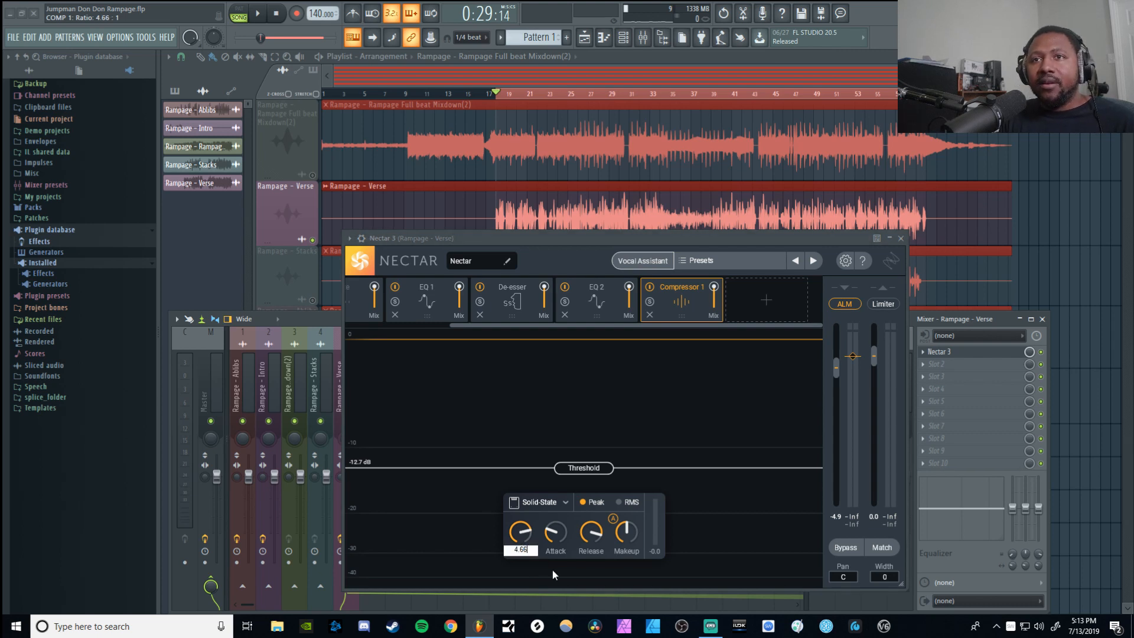
{"action": "type", "text": "4"}
{"action": "key", "text": "Return"}
{"action": "key", "text": "space"}
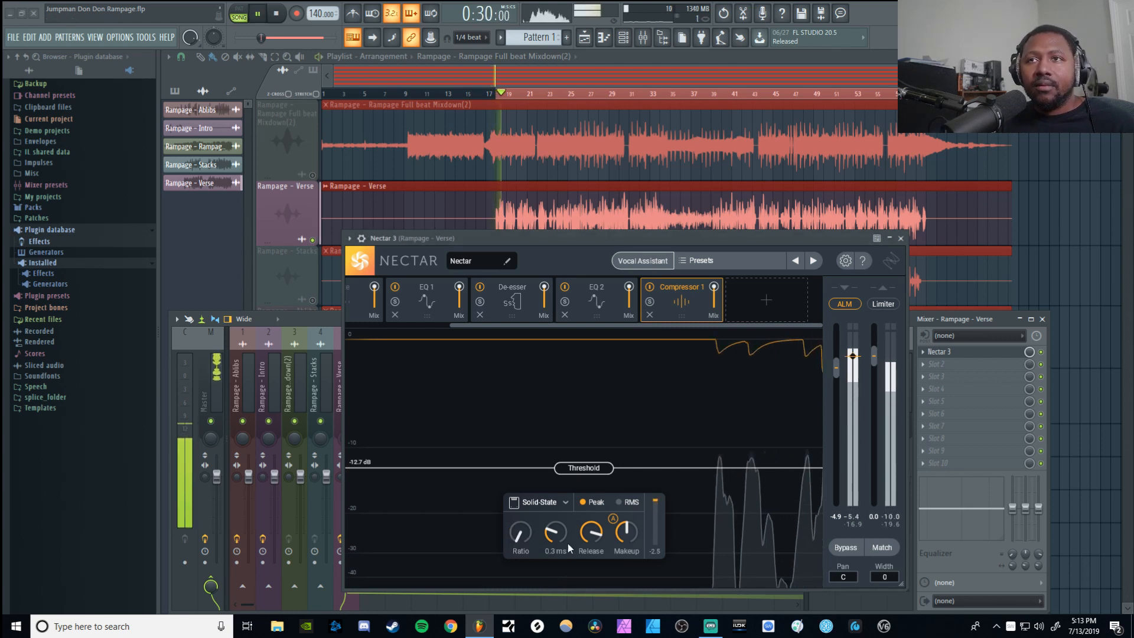
{"action": "left_click_drag", "start_coordinate": [600, 471], "coordinate": [603, 481]}
{"action": "key", "text": "space"}
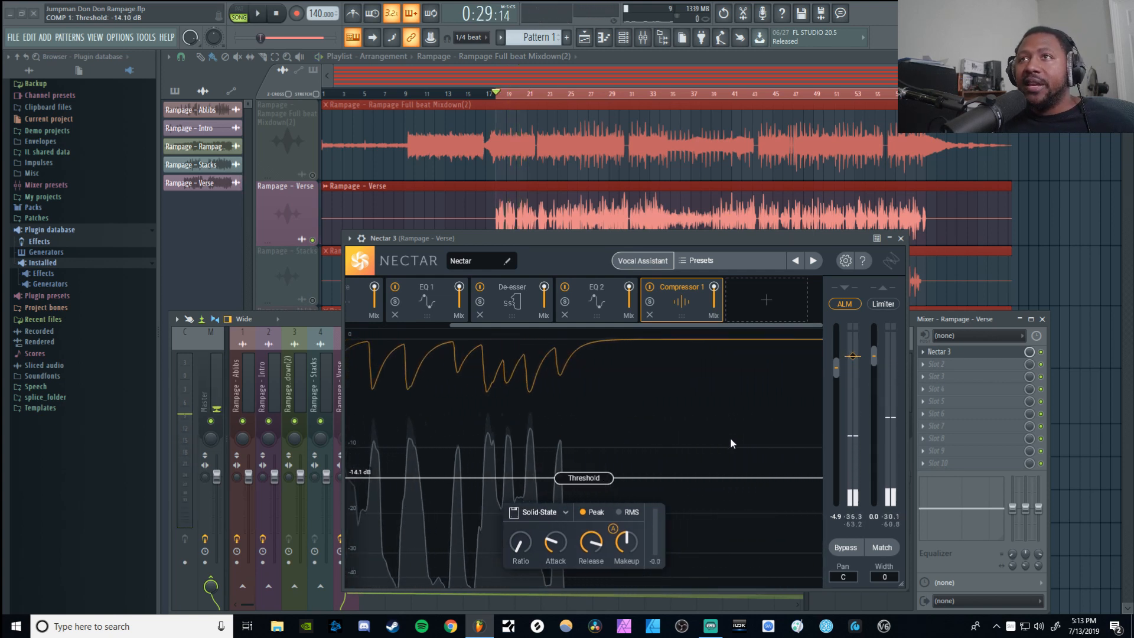
- Compare the verse during playback with Nectar 3 bypassed and active, and close the plugin
{"action": "key", "text": "space"}
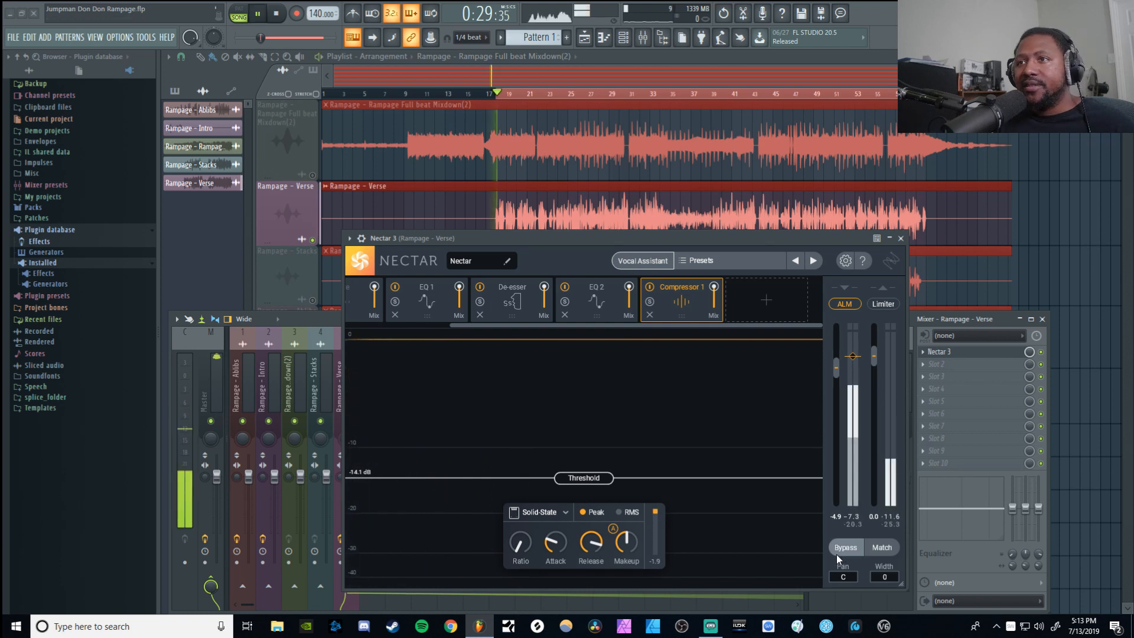
{"action": "left_click", "coordinate": [837, 554]}
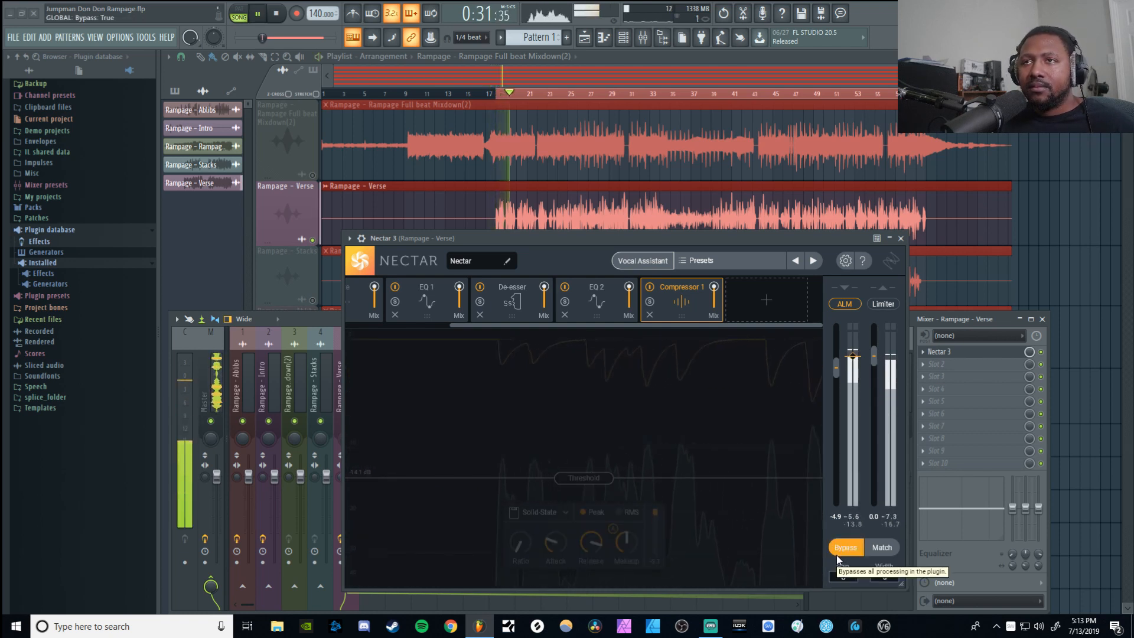
{"action": "key", "text": "space"}
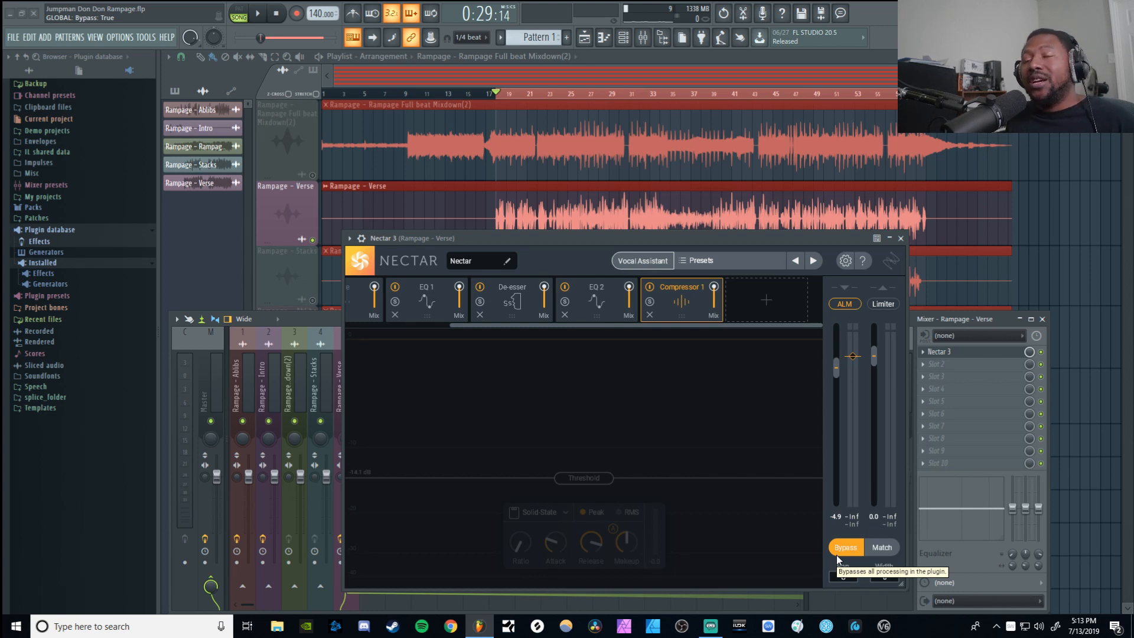
{"action": "key", "text": "space"}
{"action": "left_click", "coordinate": [837, 557]}
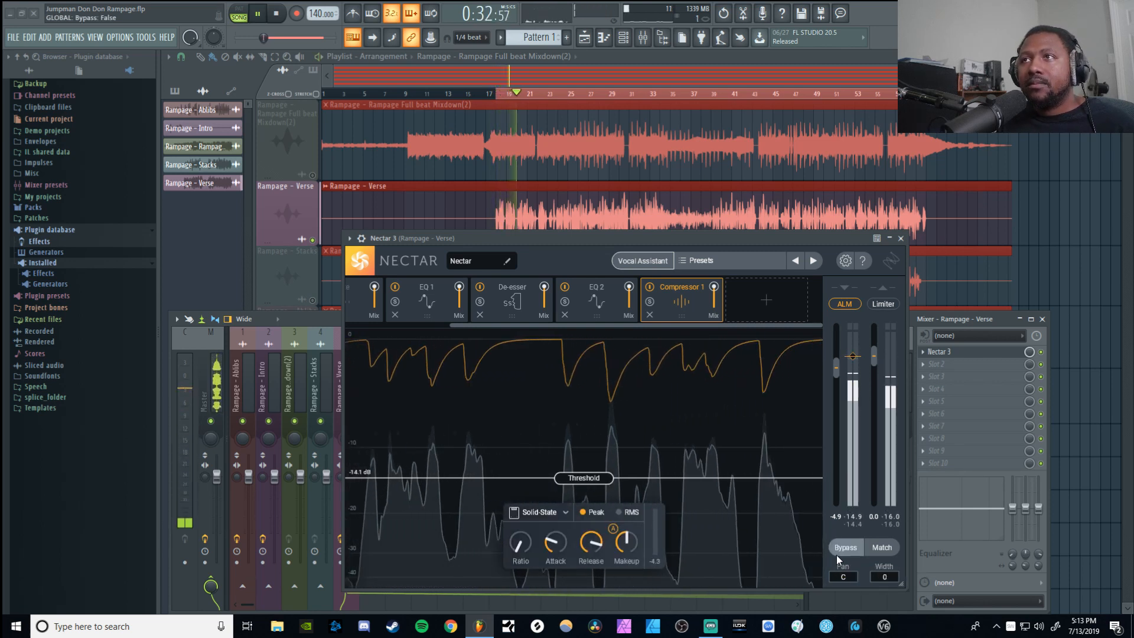
{"action": "key", "text": "space"}
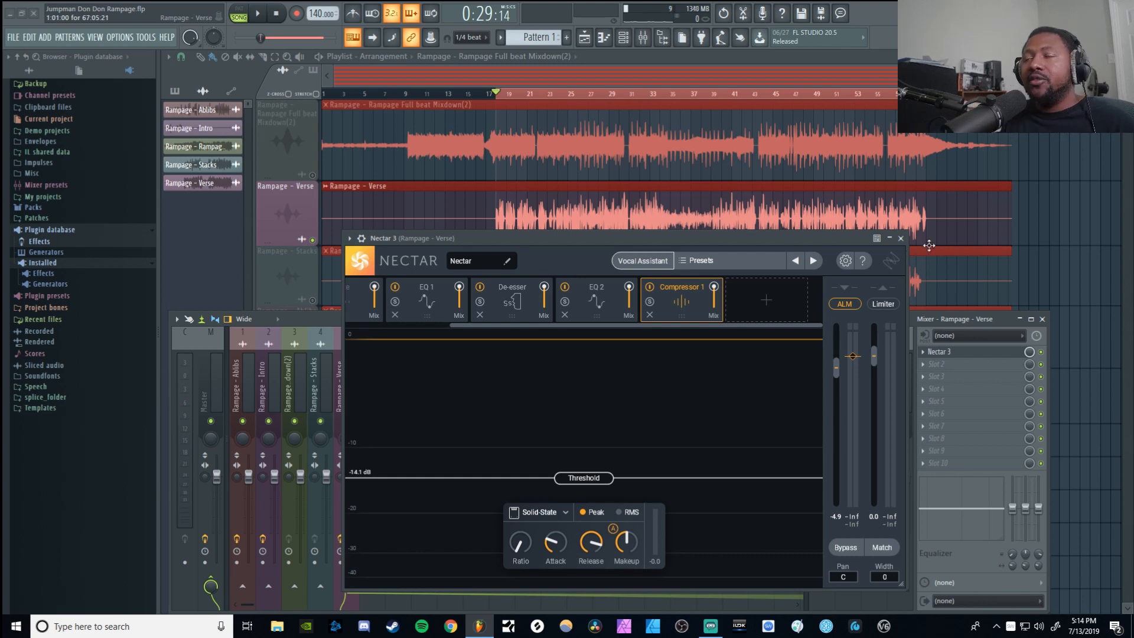
{"action": "left_click", "coordinate": [901, 237]}
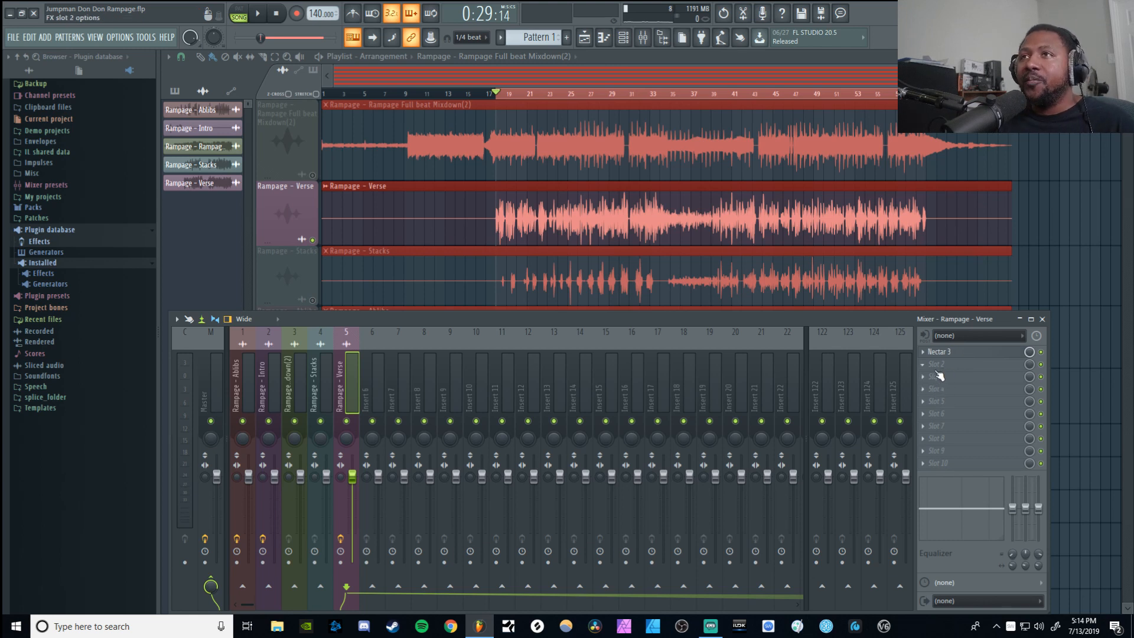
{"action": "key", "text": "space"}
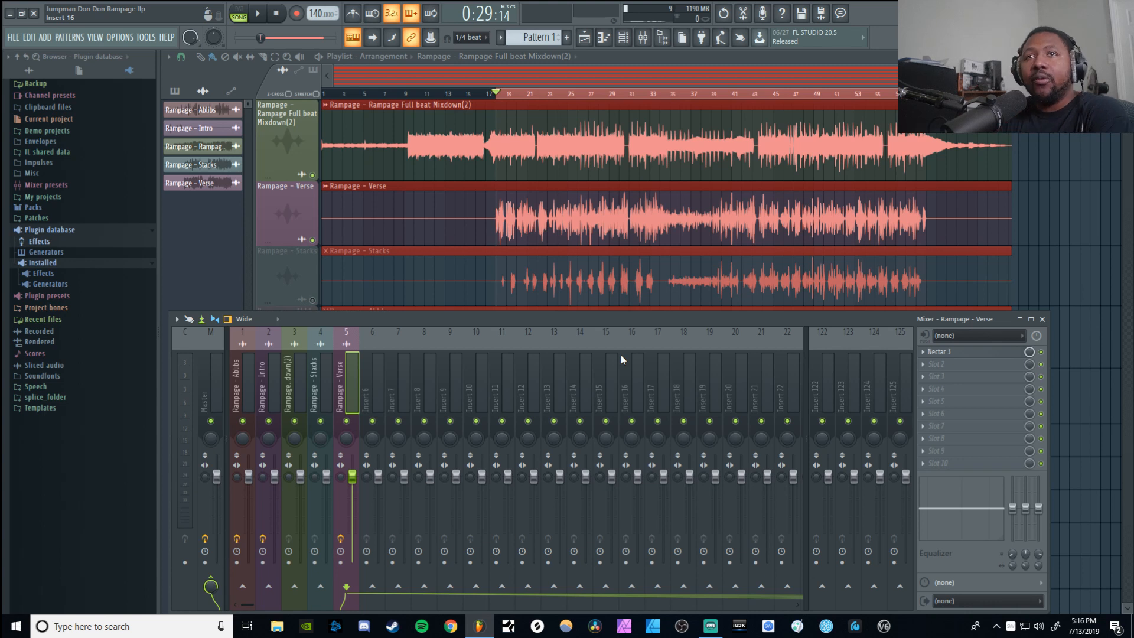
- Load Virtual Mix Rack into effect slot 2 of the Rampage - Verse mixer track and check its FG-N EQ gain controls
{"action": "left_click", "coordinate": [952, 366]}
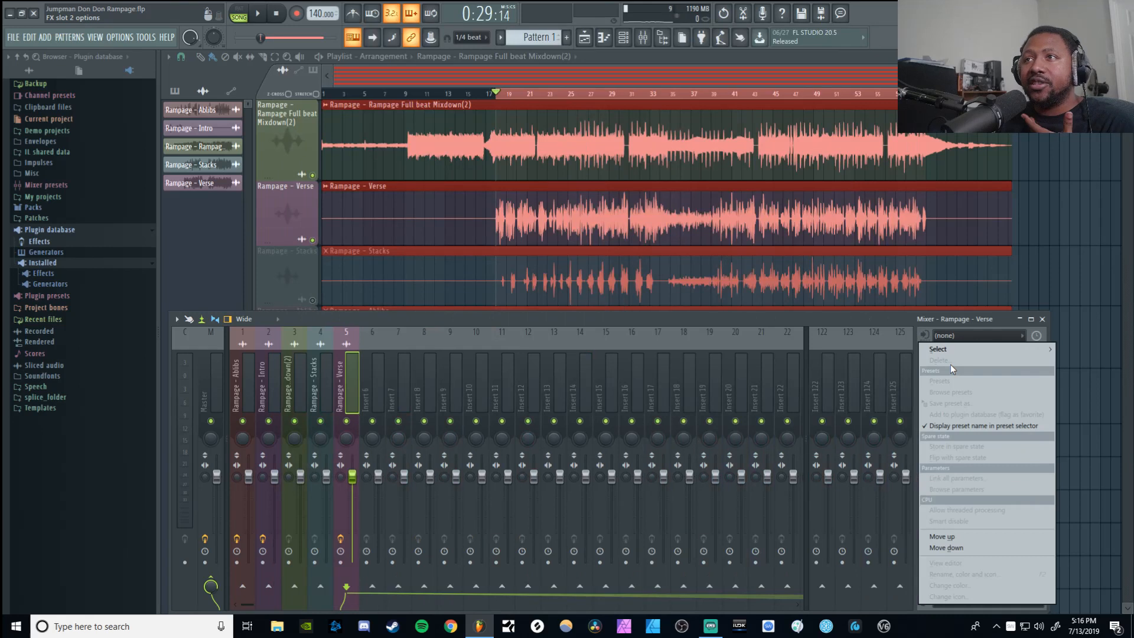
{"action": "mouse_move", "coordinate": [952, 349]}
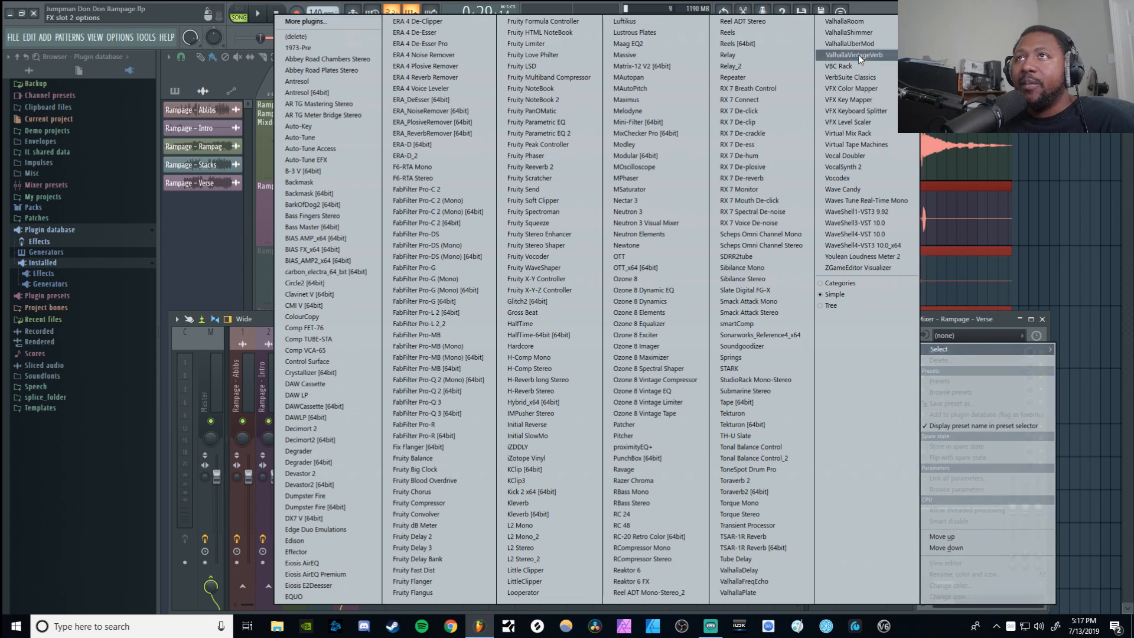
{"action": "left_click", "coordinate": [848, 134]}
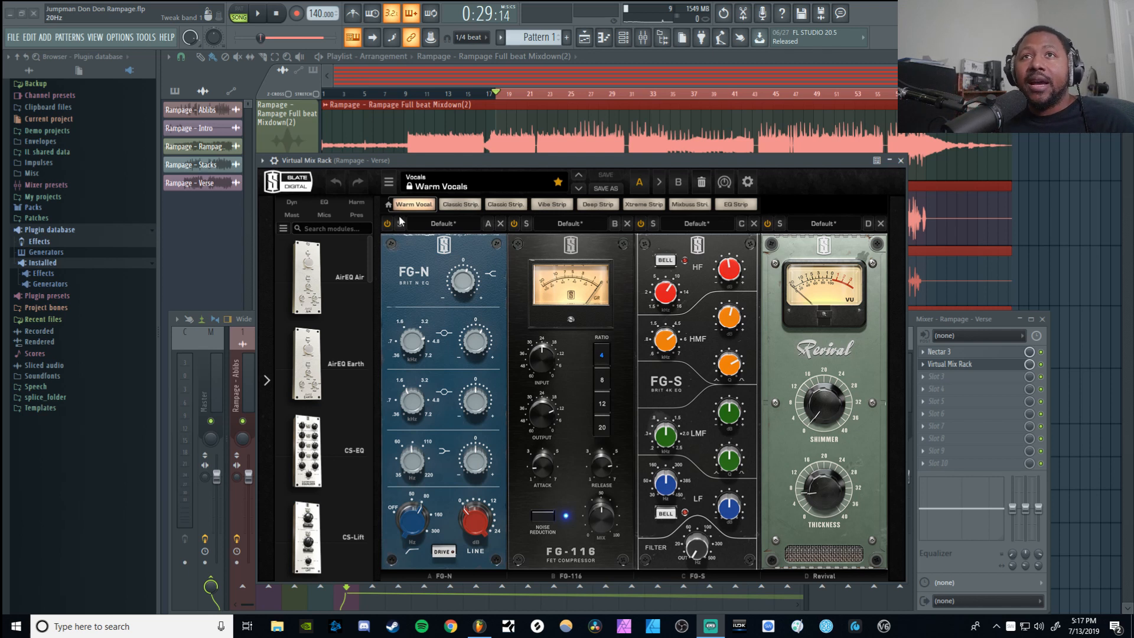
{"action": "left_click", "coordinate": [464, 277]}
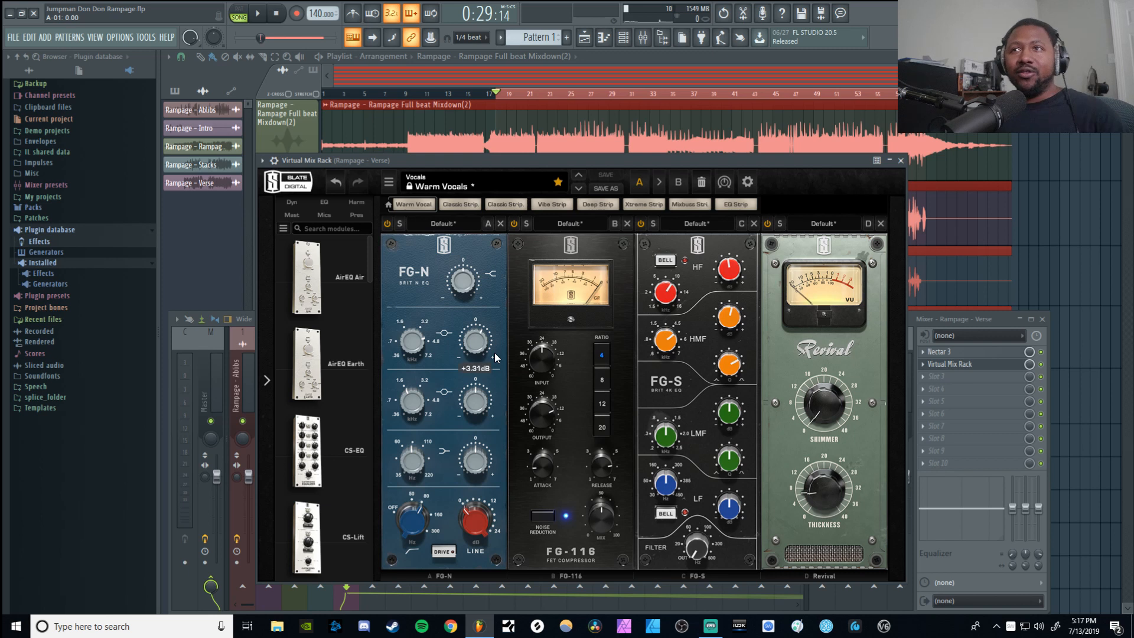
{"action": "mouse_move", "coordinate": [735, 322]}
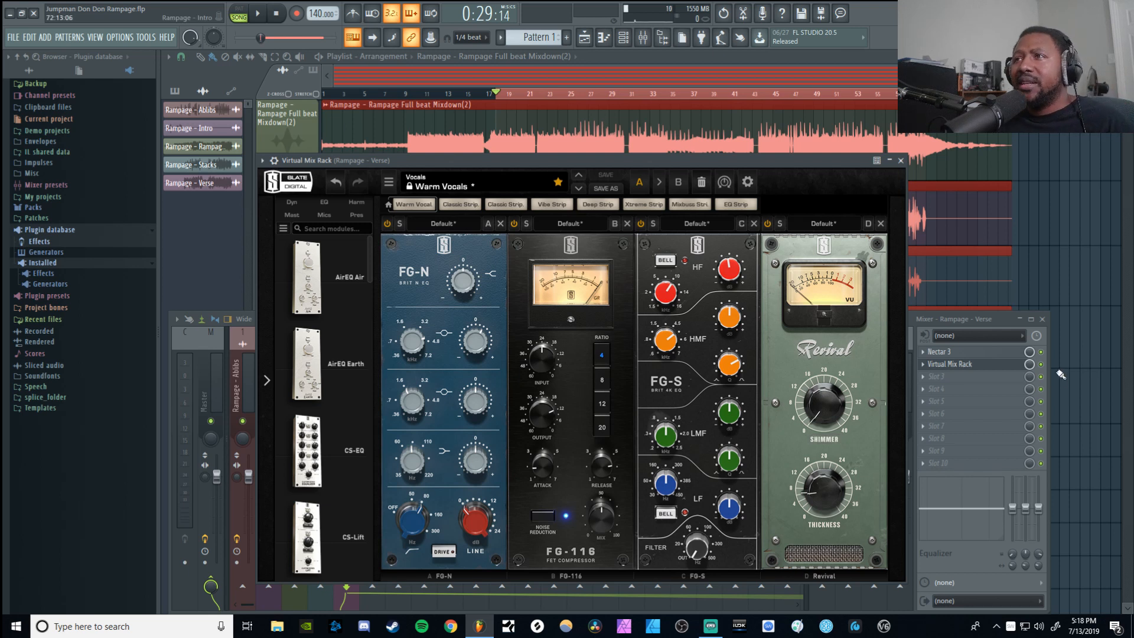
- Compare the verse over the beat with Virtual Mix Rack disabled and enabled, watching its compressor and Revival meters
{"action": "left_click", "coordinate": [1040, 364]}
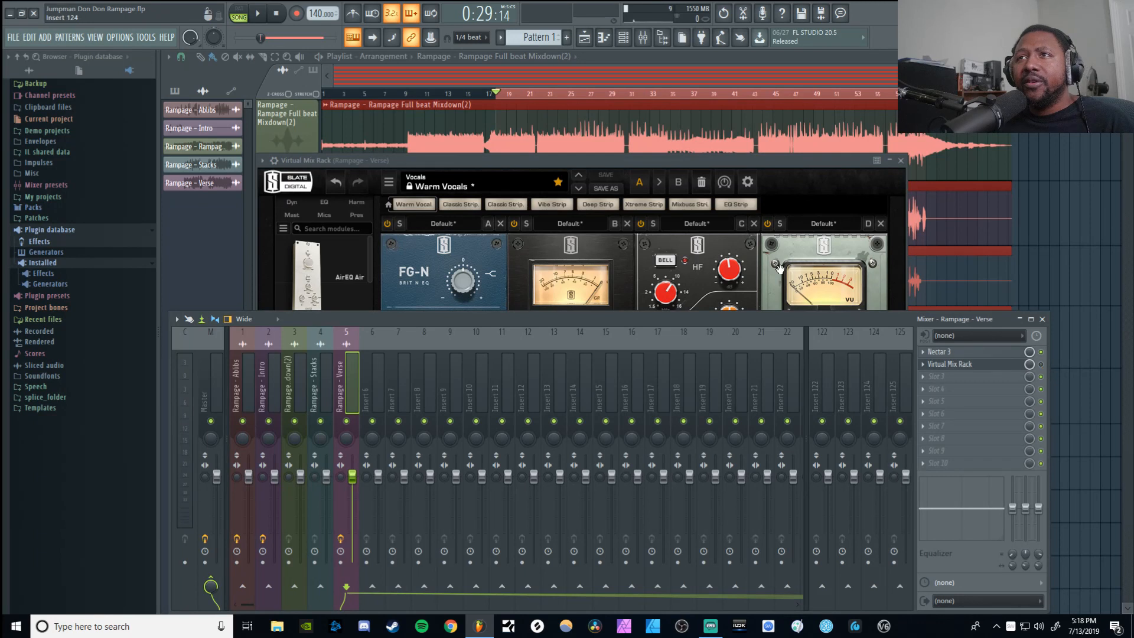
{"action": "left_click", "coordinate": [259, 14]}
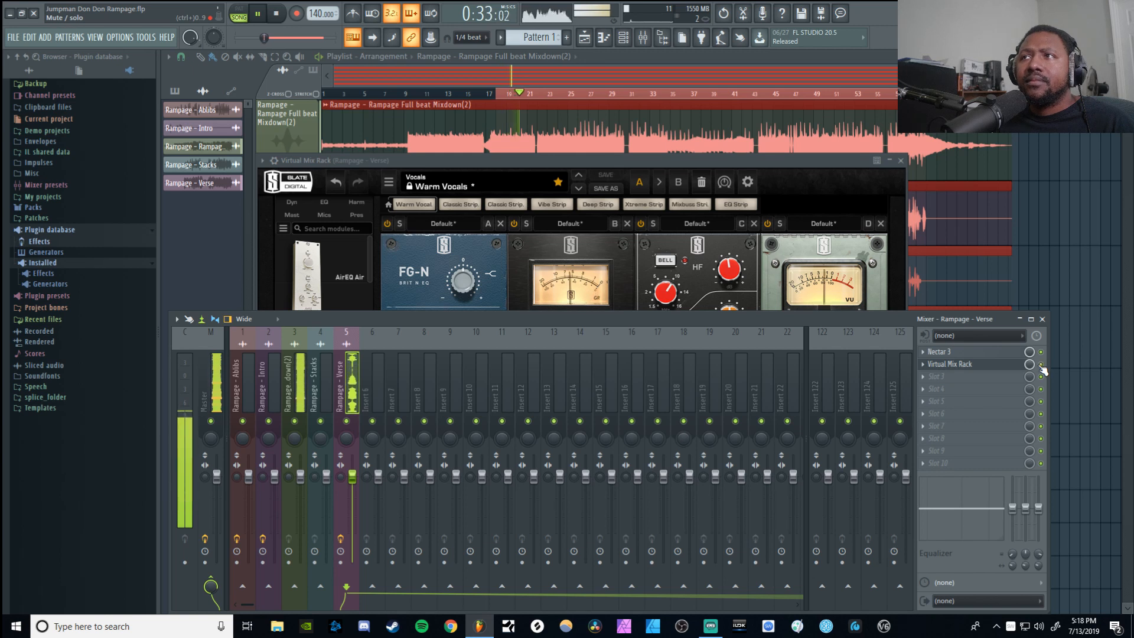
{"action": "left_click", "coordinate": [674, 163]}
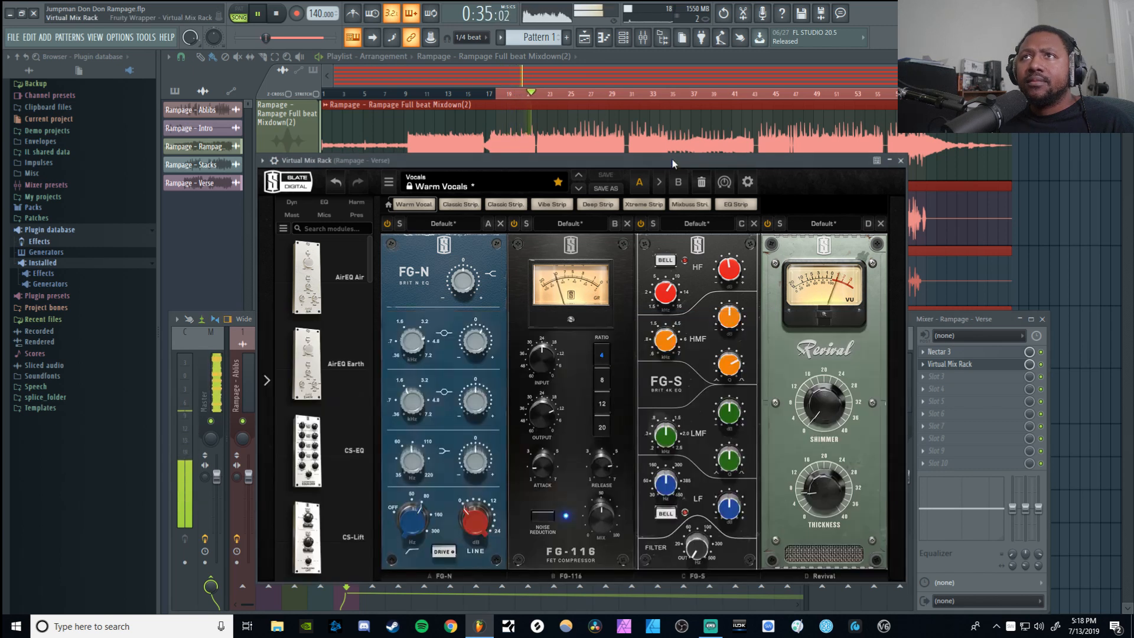
{"action": "left_click_drag", "start_coordinate": [673, 163], "coordinate": [665, 167]}
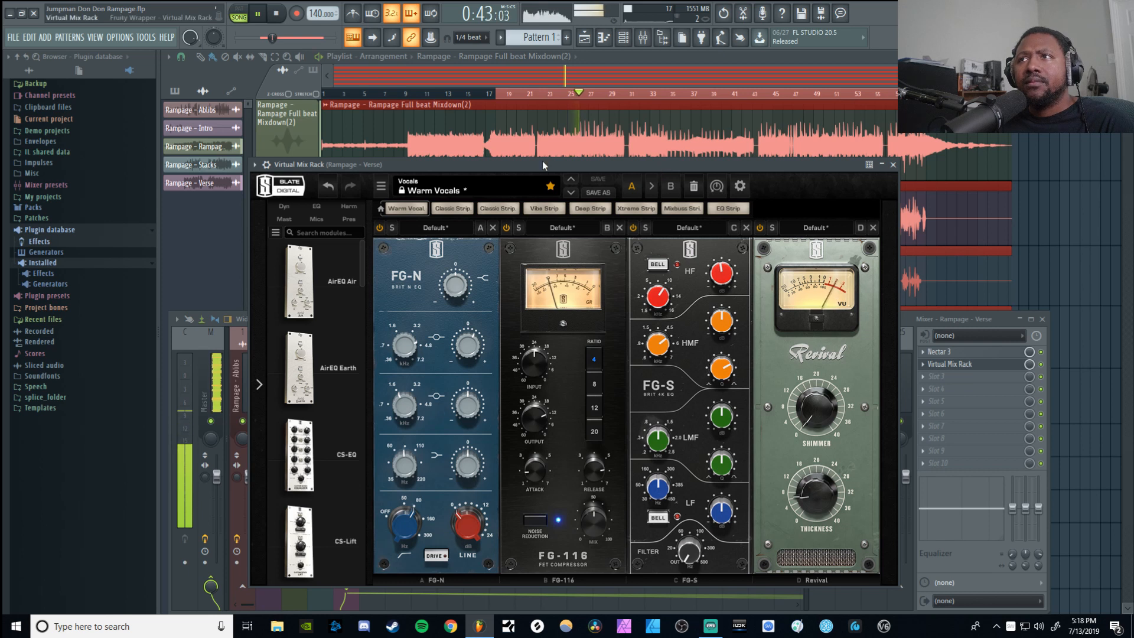
{"action": "key", "text": "space"}
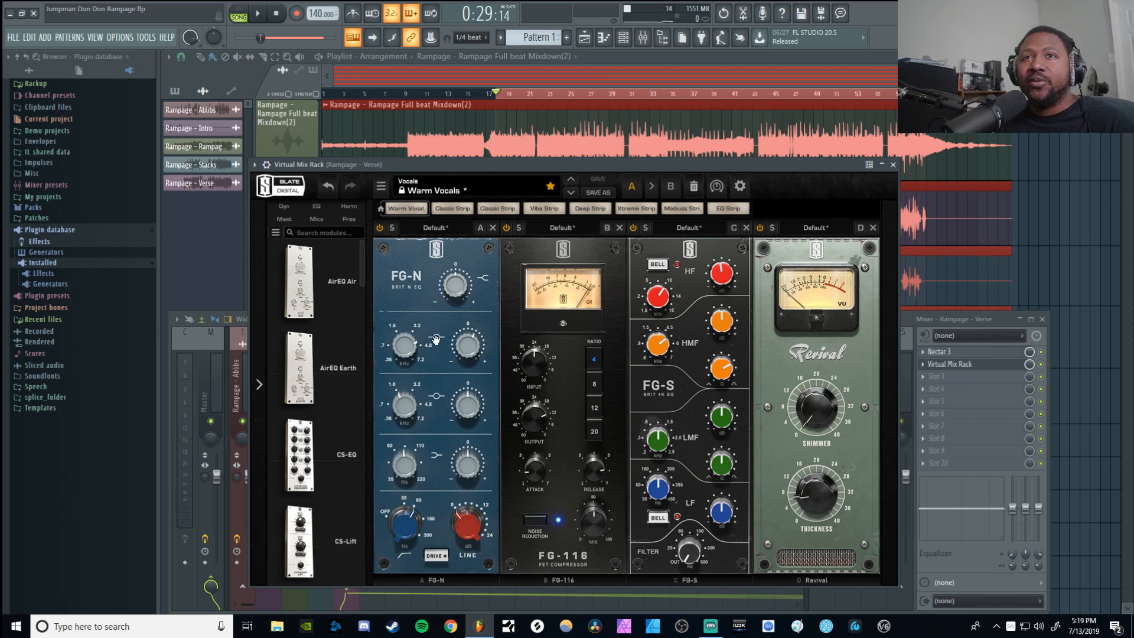
{"action": "mouse_move", "coordinate": [473, 353]}
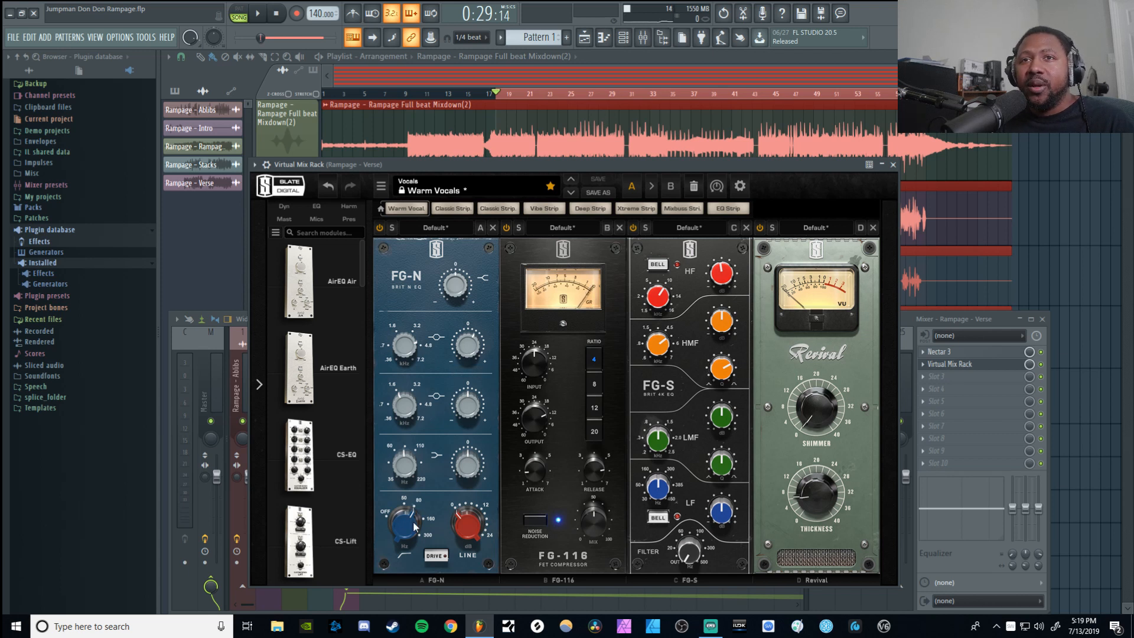
- Play the verse while adjusting the Revival module's Shimmer amount to about 4.08, and close Virtual Mix Rack
{"action": "mouse_move", "coordinate": [412, 351]}
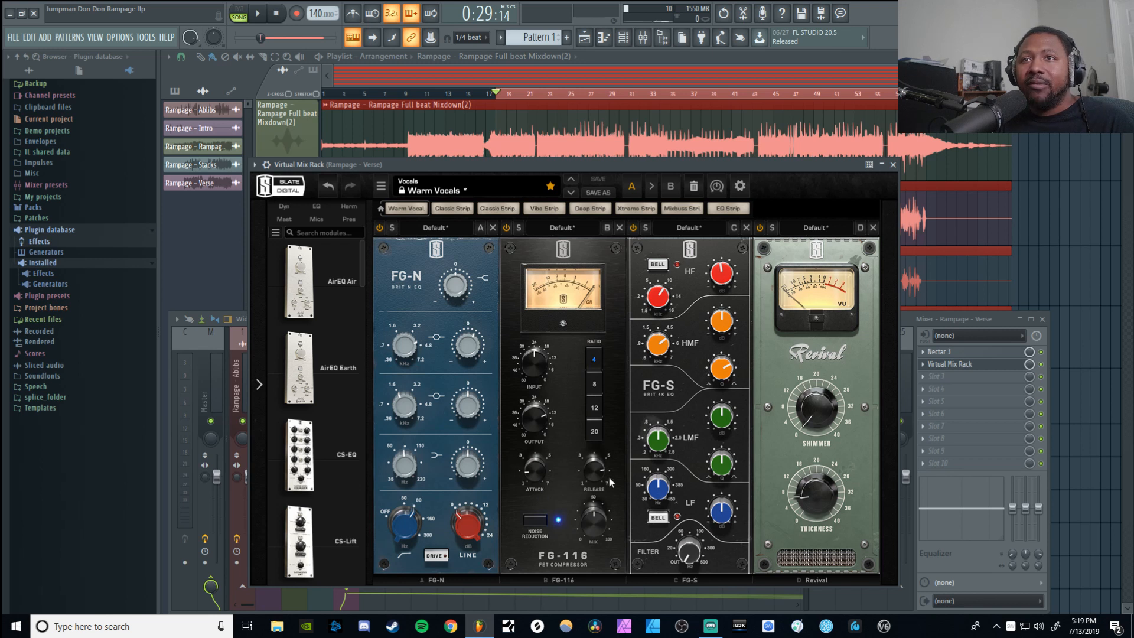
{"action": "mouse_move", "coordinate": [595, 515]}
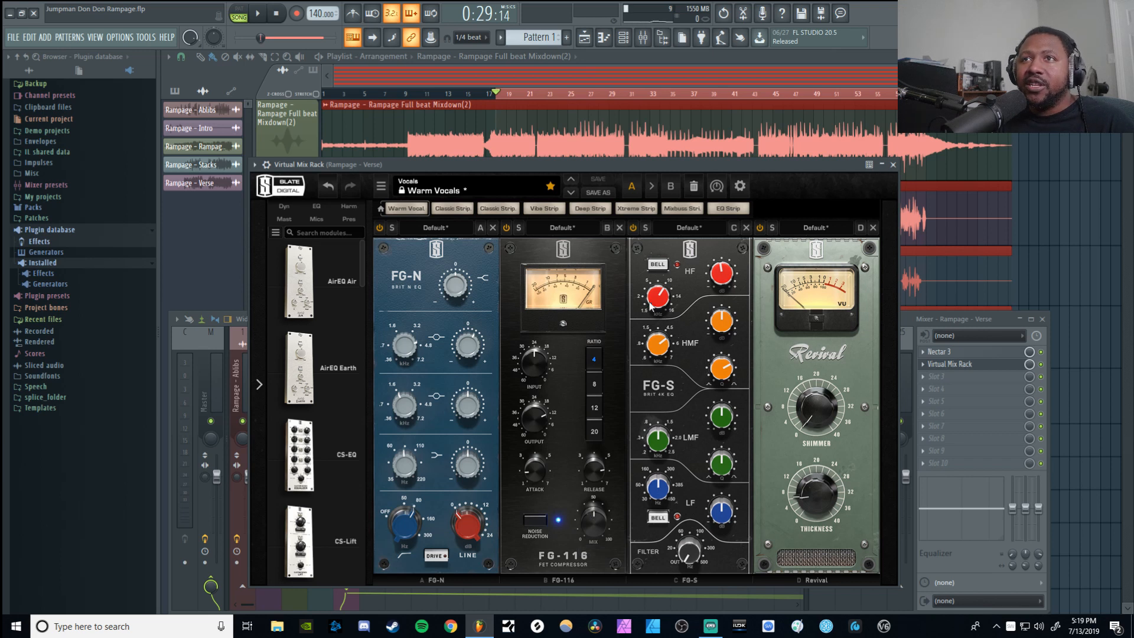
{"action": "mouse_move", "coordinate": [667, 299]}
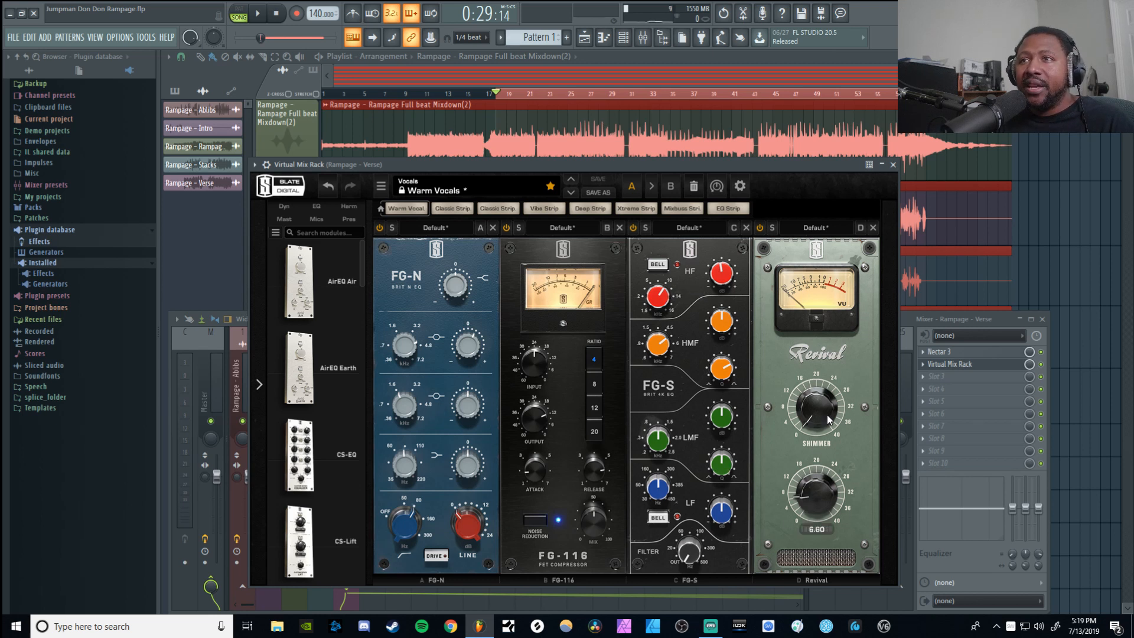
{"action": "mouse_move", "coordinate": [828, 419]}
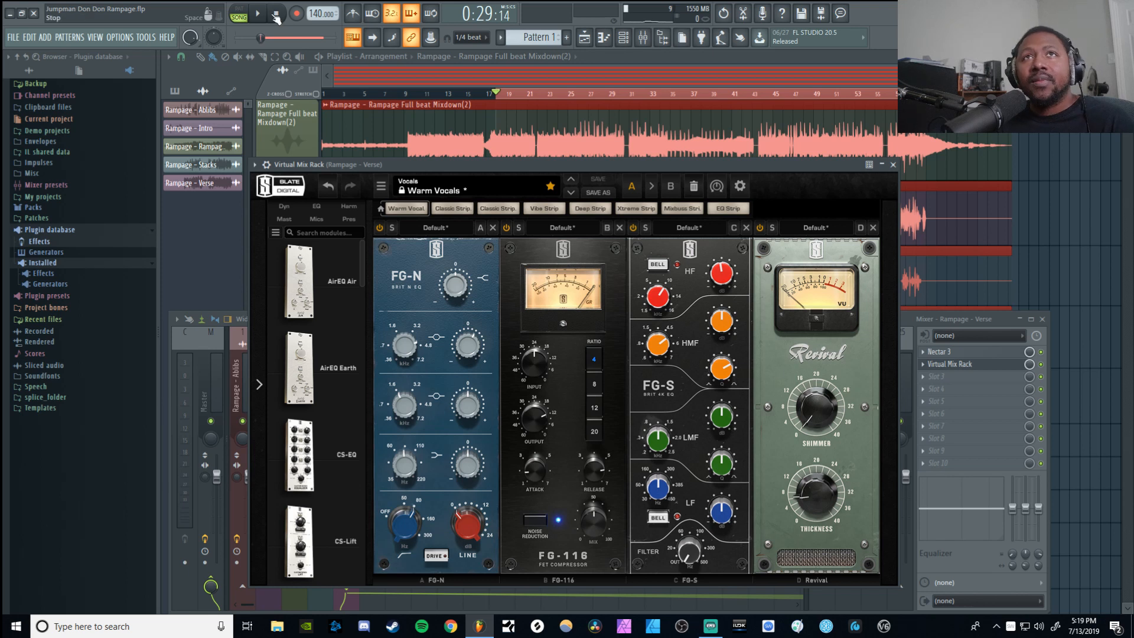
{"action": "key", "text": "space"}
{"action": "left_click_drag", "start_coordinate": [812, 409], "coordinate": [798, 340]}
{"action": "left_click_drag", "start_coordinate": [818, 417], "coordinate": [826, 453]}
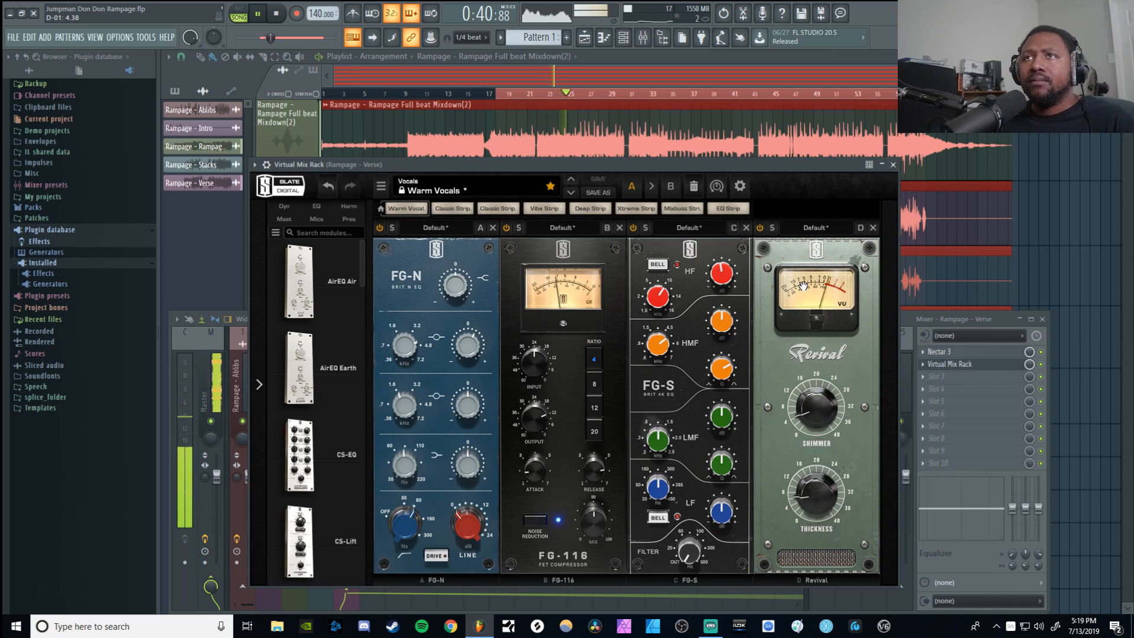
{"action": "left_click", "coordinate": [277, 14]}
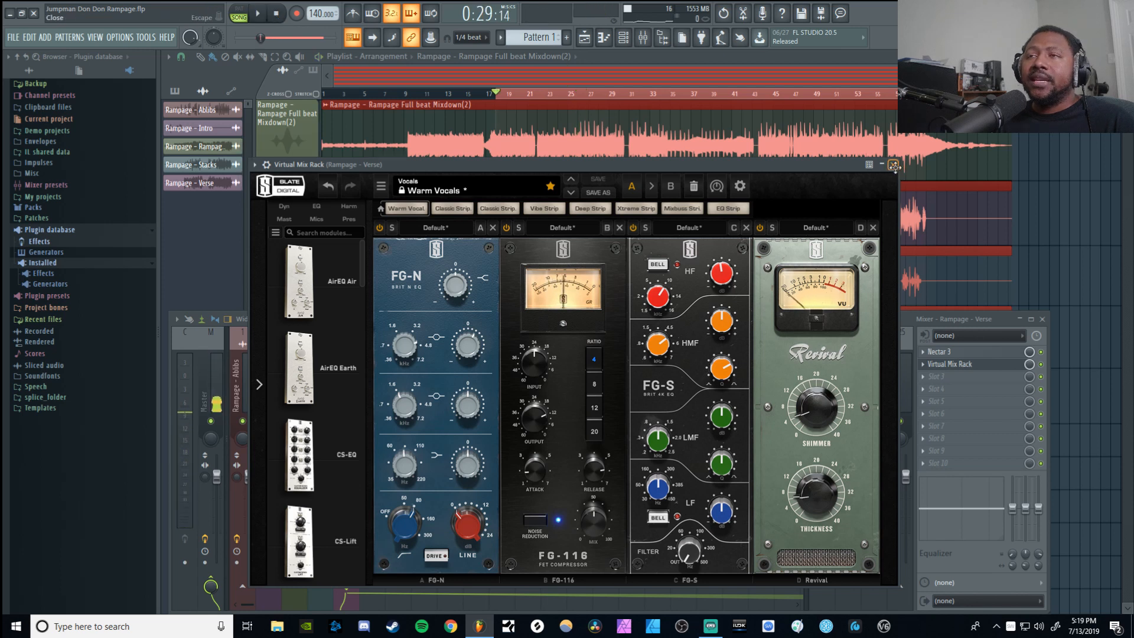
{"action": "left_click", "coordinate": [892, 165]}
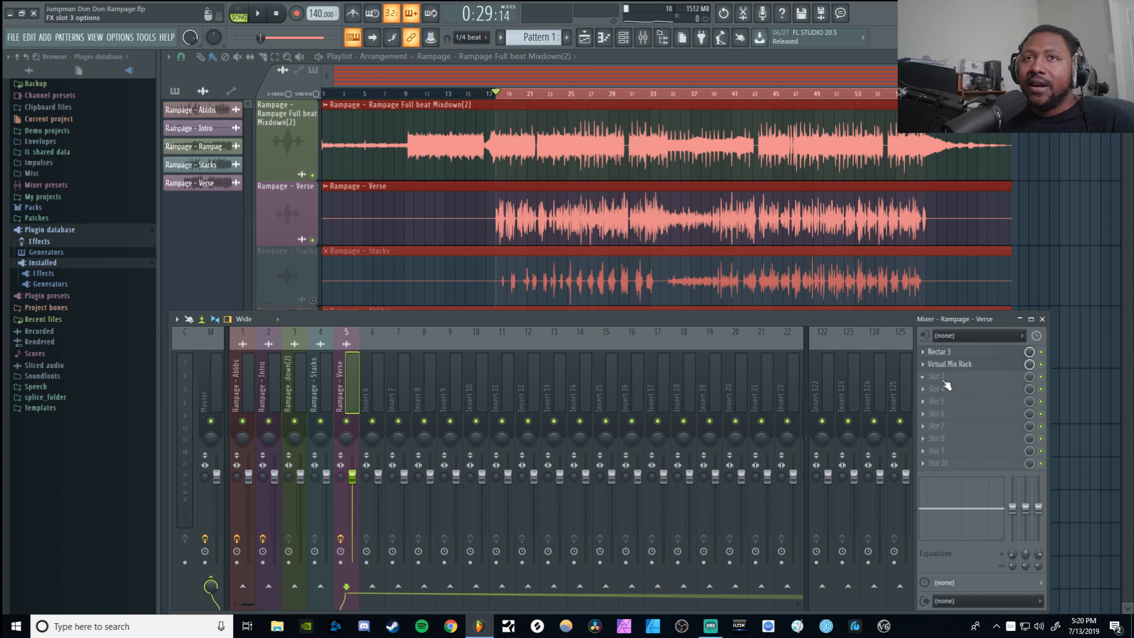
- Briefly play the verse, and load Eiosis E2Deesser into effect slot 3 of the Rampage - Verse track
{"action": "key", "text": "space"}
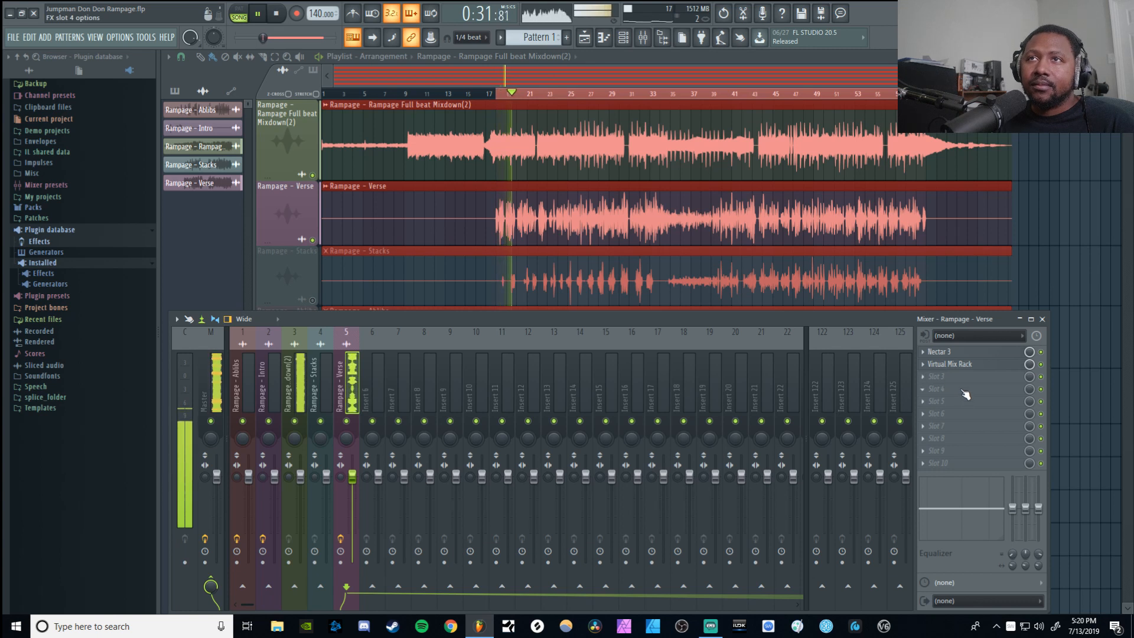
{"action": "key", "text": "space"}
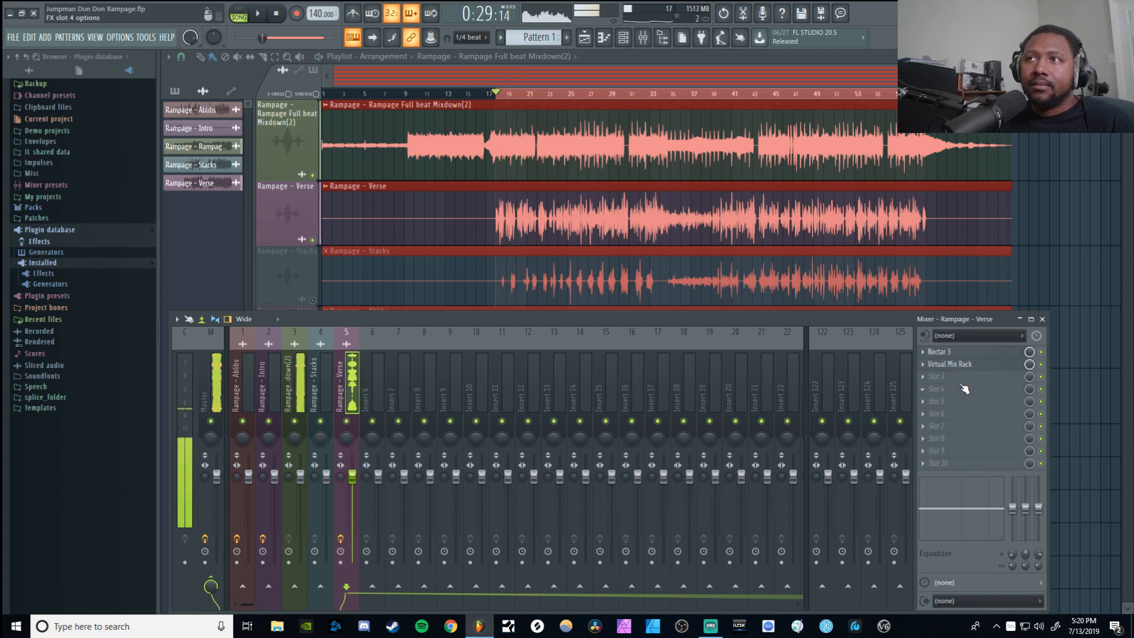
{"action": "left_click", "coordinate": [963, 376]}
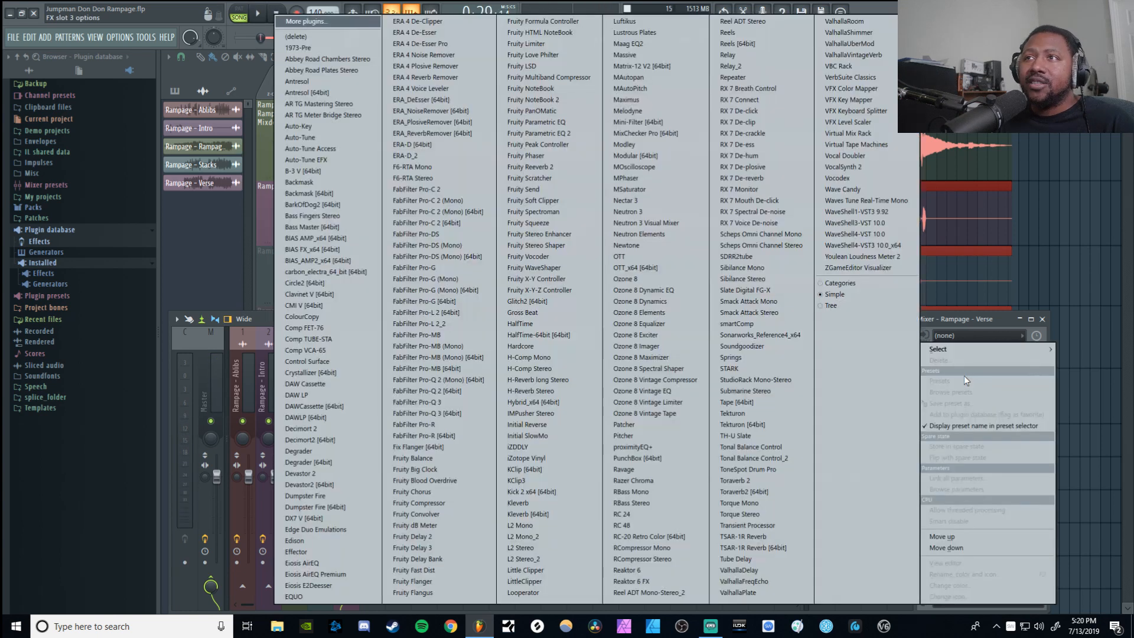
{"action": "mouse_move", "coordinate": [947, 348]}
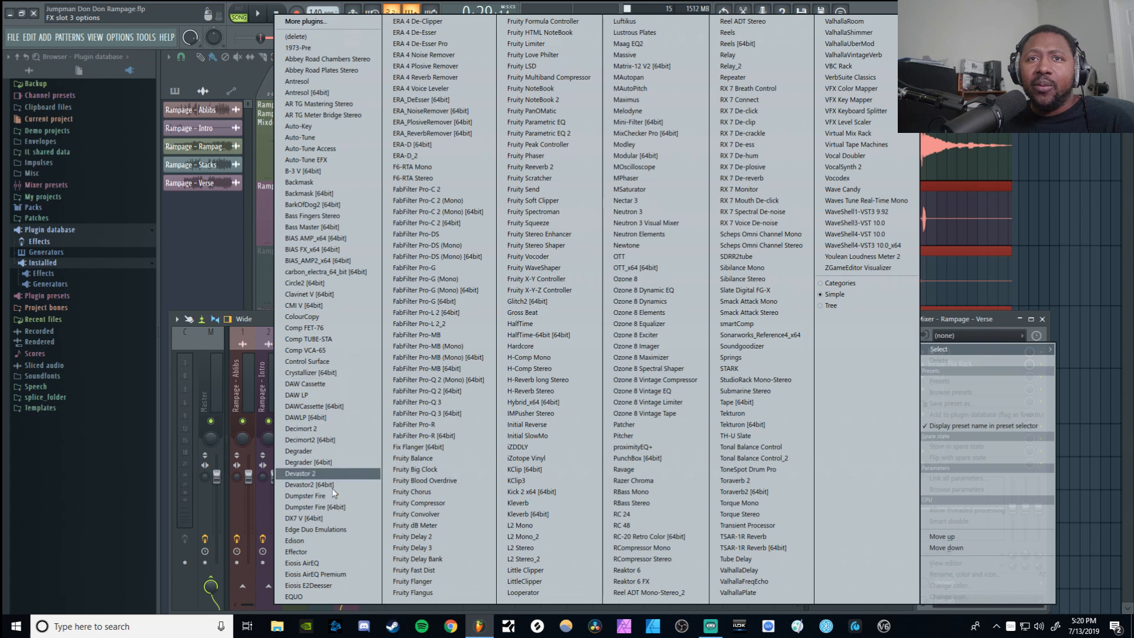
{"action": "left_click", "coordinate": [318, 584]}
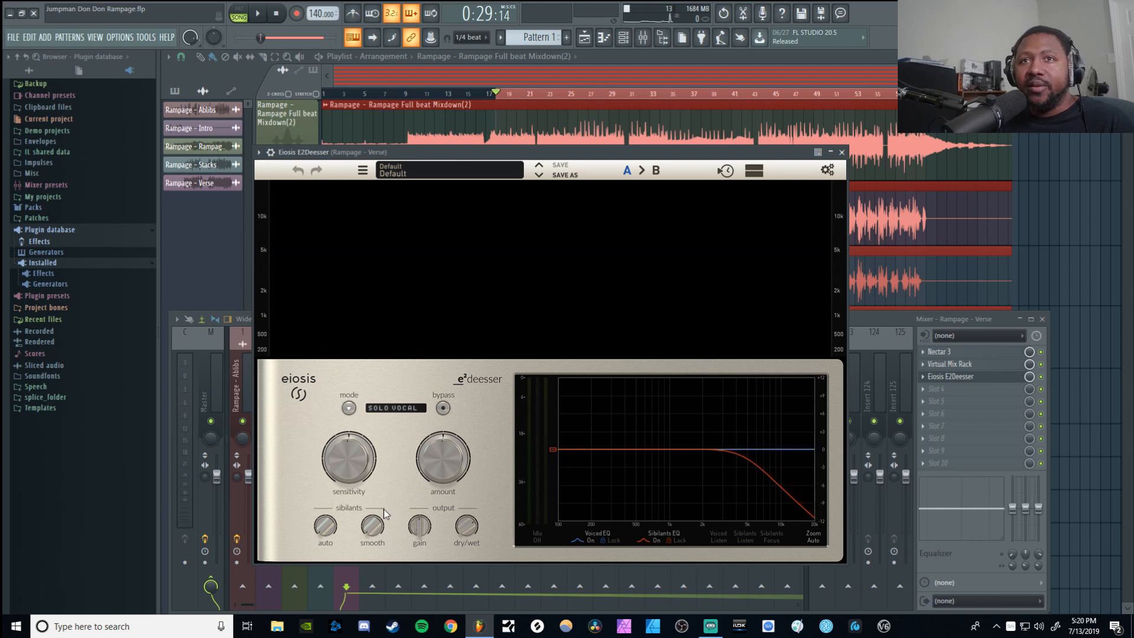
- Play the verse and raise E2Deesser's sensitivity and amount to 100% to hear the extreme setting
{"action": "key", "text": "space"}
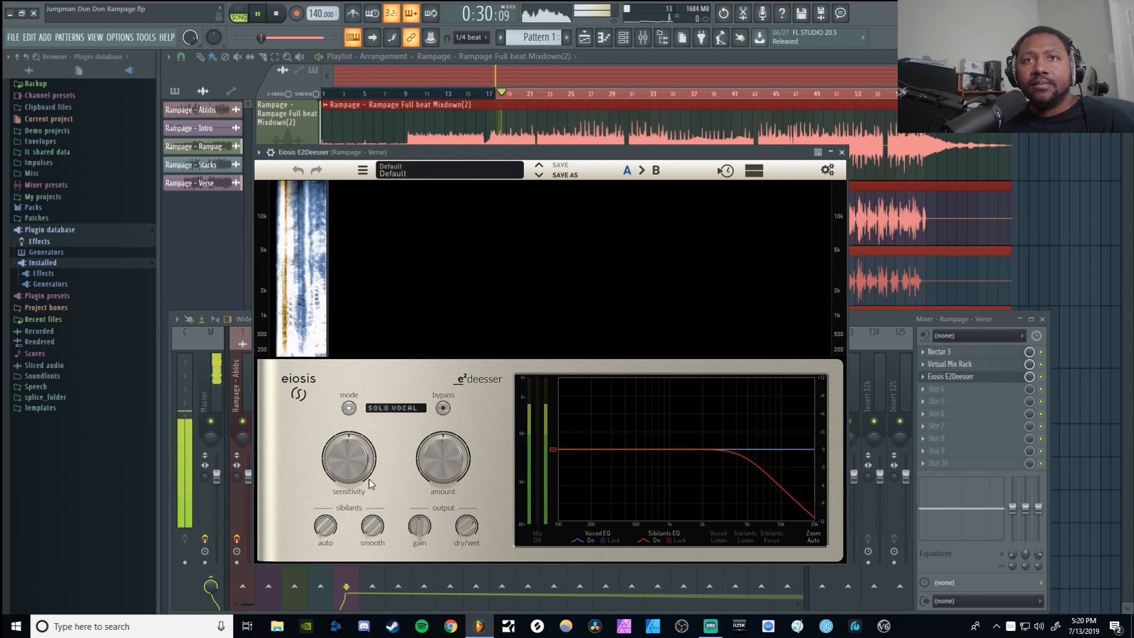
{"action": "mouse_move", "coordinate": [354, 469]}
{"action": "left_click_drag", "start_coordinate": [355, 469], "coordinate": [350, 454]}
{"action": "mouse_move", "coordinate": [434, 465]}
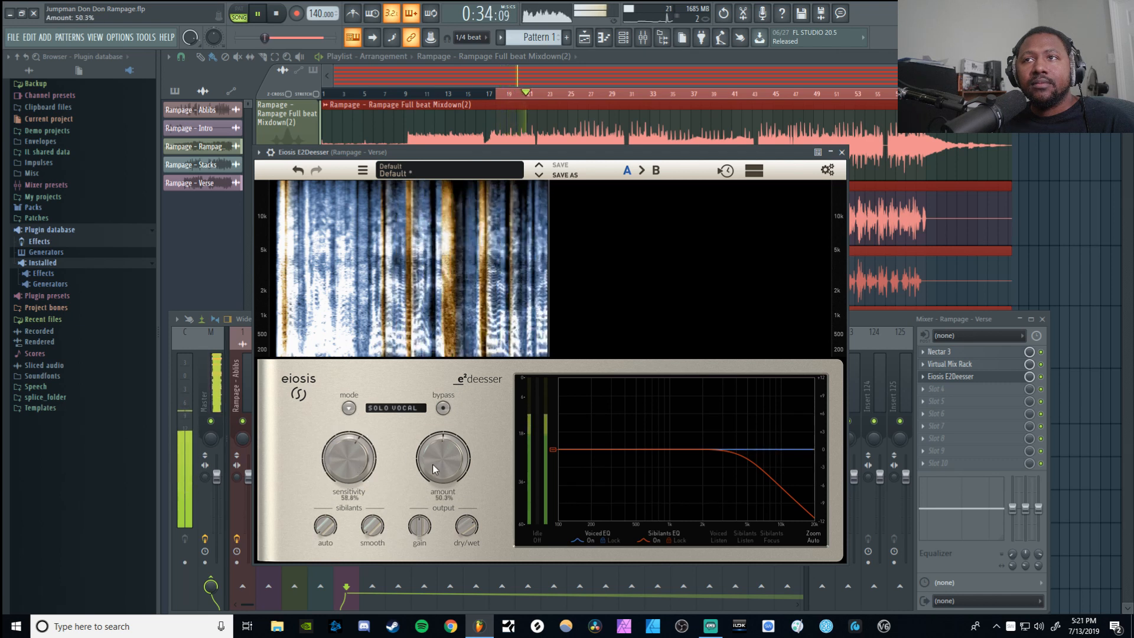
{"action": "left_click_drag", "start_coordinate": [430, 453], "coordinate": [428, 448]}
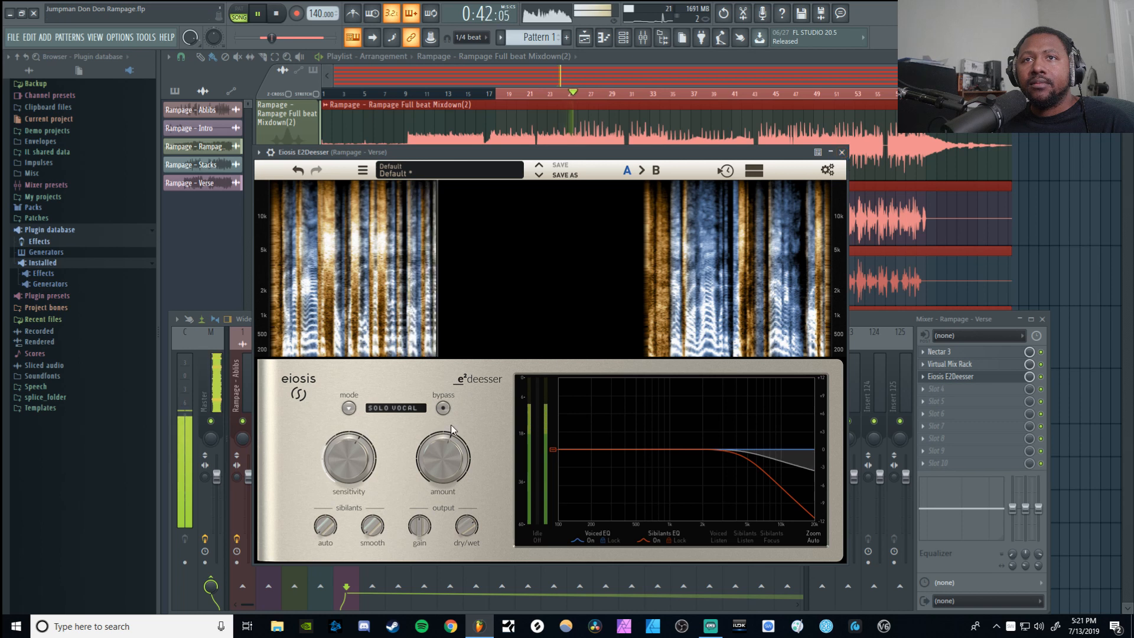
{"action": "left_click_drag", "start_coordinate": [356, 468], "coordinate": [352, 378]}
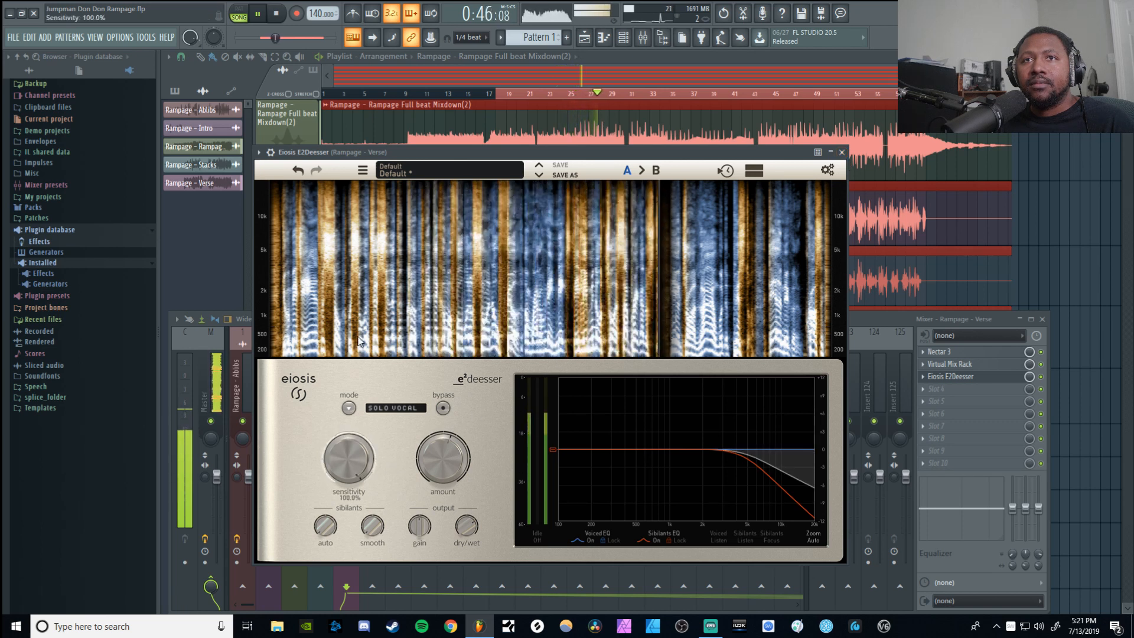
{"action": "left_click_drag", "start_coordinate": [442, 458], "coordinate": [441, 316]}
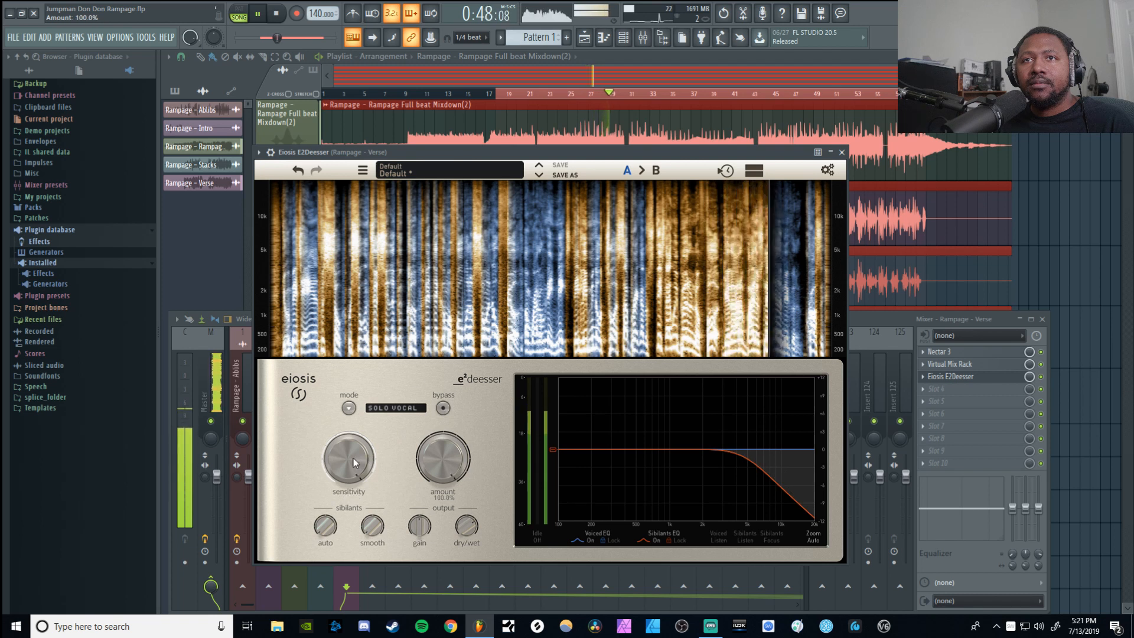
- Lower E2Deesser's sensitivity to about 46.3% and its amount to 50% while the verse plays
{"action": "left_click_drag", "start_coordinate": [346, 456], "coordinate": [348, 523]}
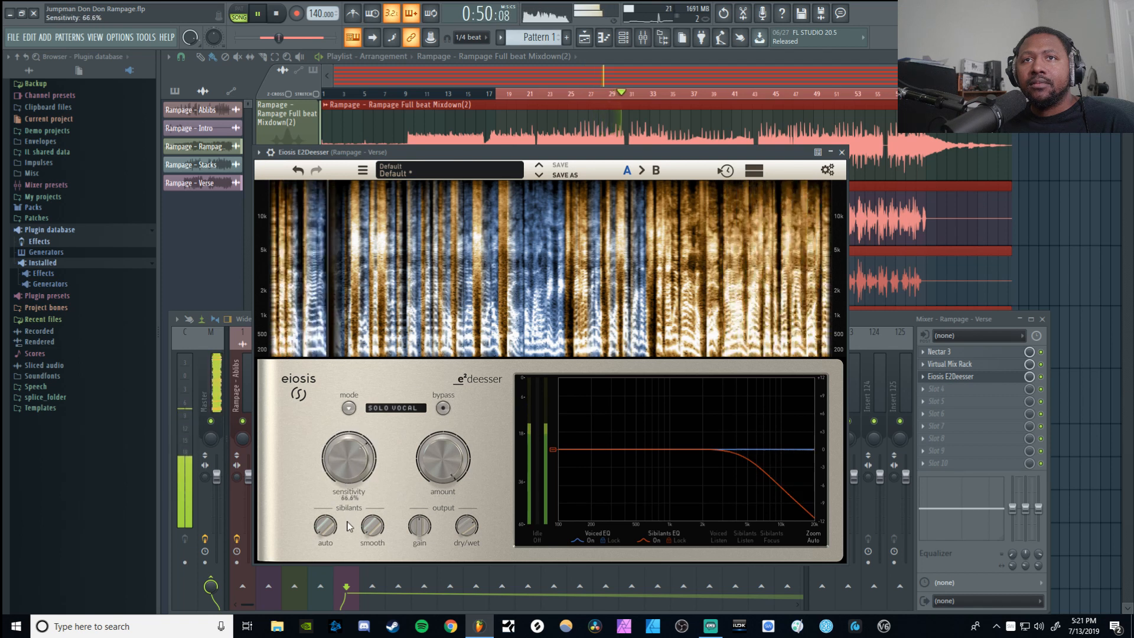
{"action": "left_click_drag", "start_coordinate": [353, 474], "coordinate": [355, 505]}
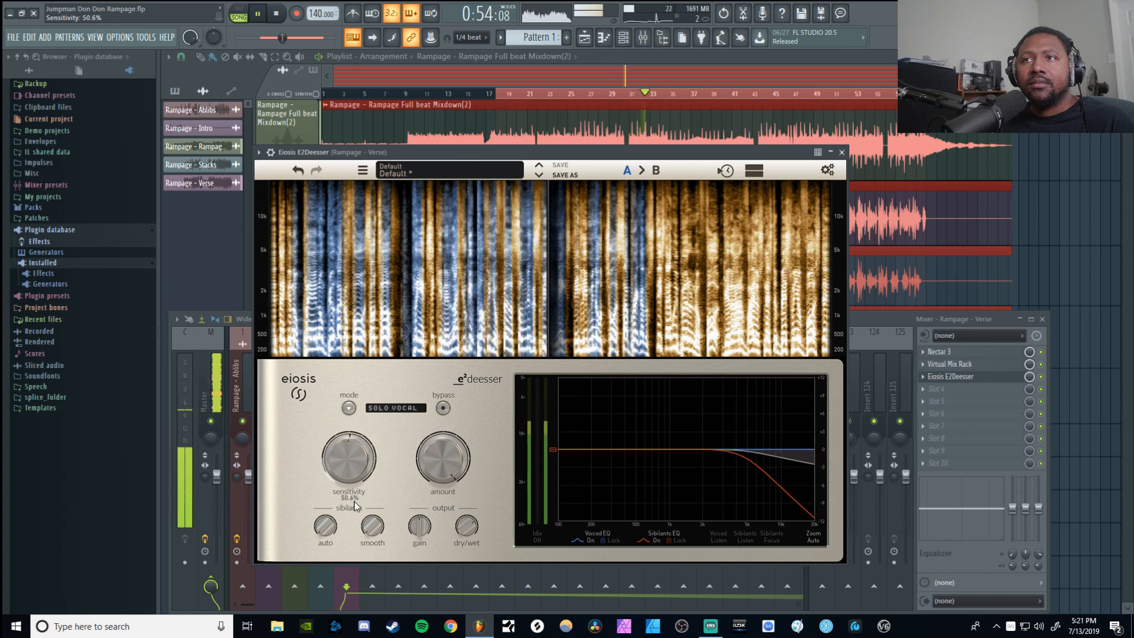
{"action": "left_click_drag", "start_coordinate": [444, 467], "coordinate": [437, 516]}
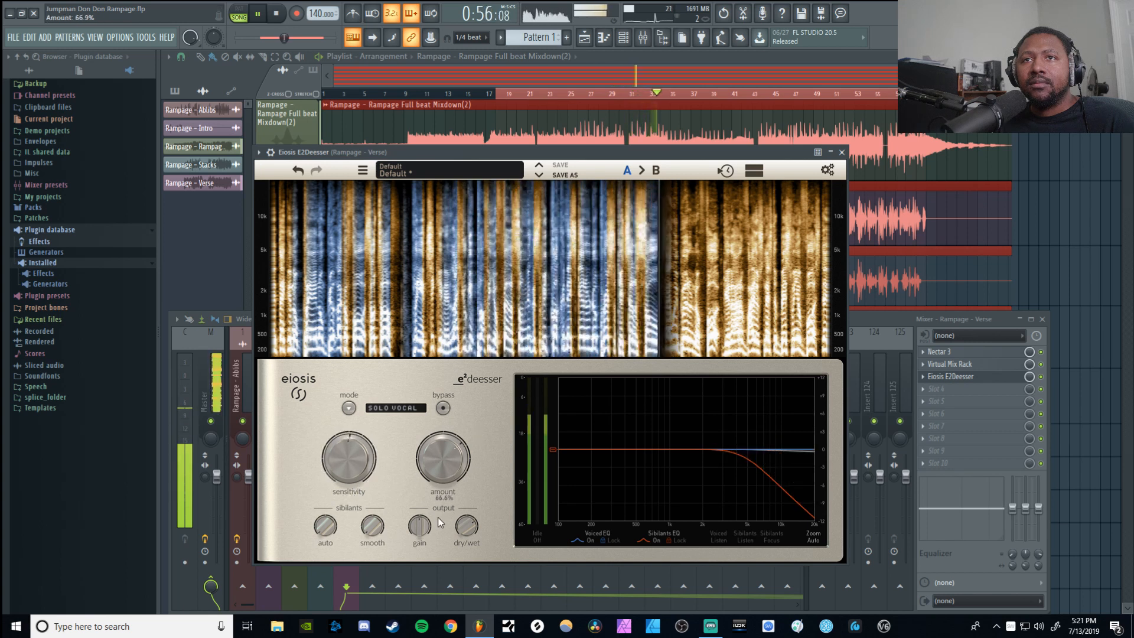
{"action": "left_click_drag", "start_coordinate": [434, 464], "coordinate": [434, 477]}
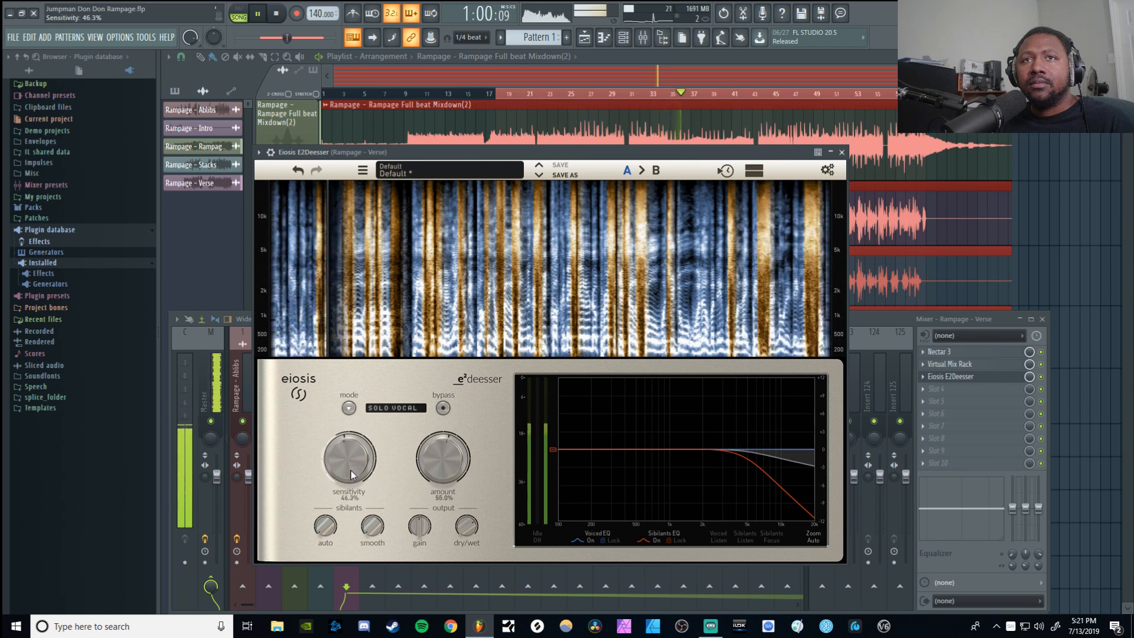
- Check the Revival Shimmer setting in Virtual Mix Rack during playback, stop playback, and close both plugins
{"action": "left_click", "coordinate": [956, 365]}
{"action": "mouse_move", "coordinate": [818, 425]}
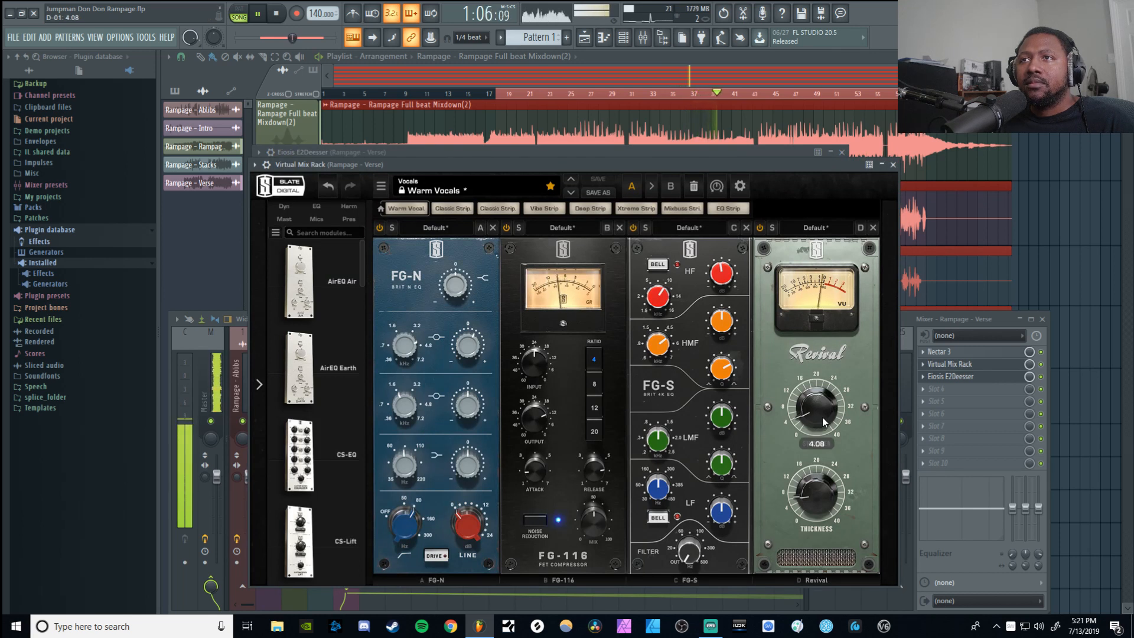
{"action": "left_click", "coordinate": [892, 164]}
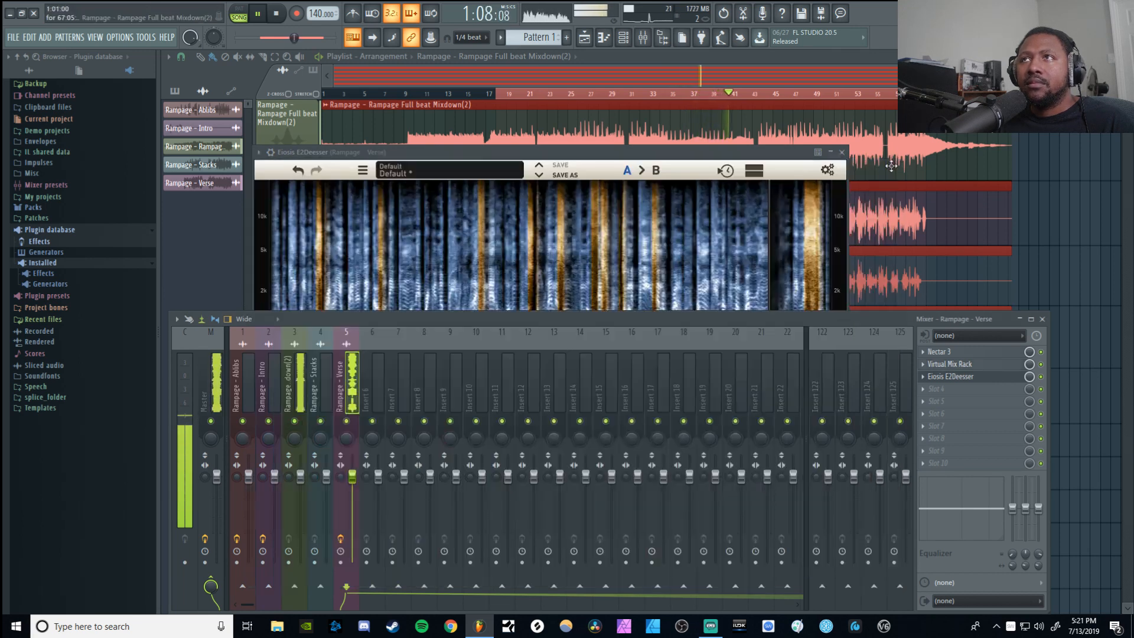
{"action": "left_click", "coordinate": [704, 185]}
{"action": "key", "text": "space"}
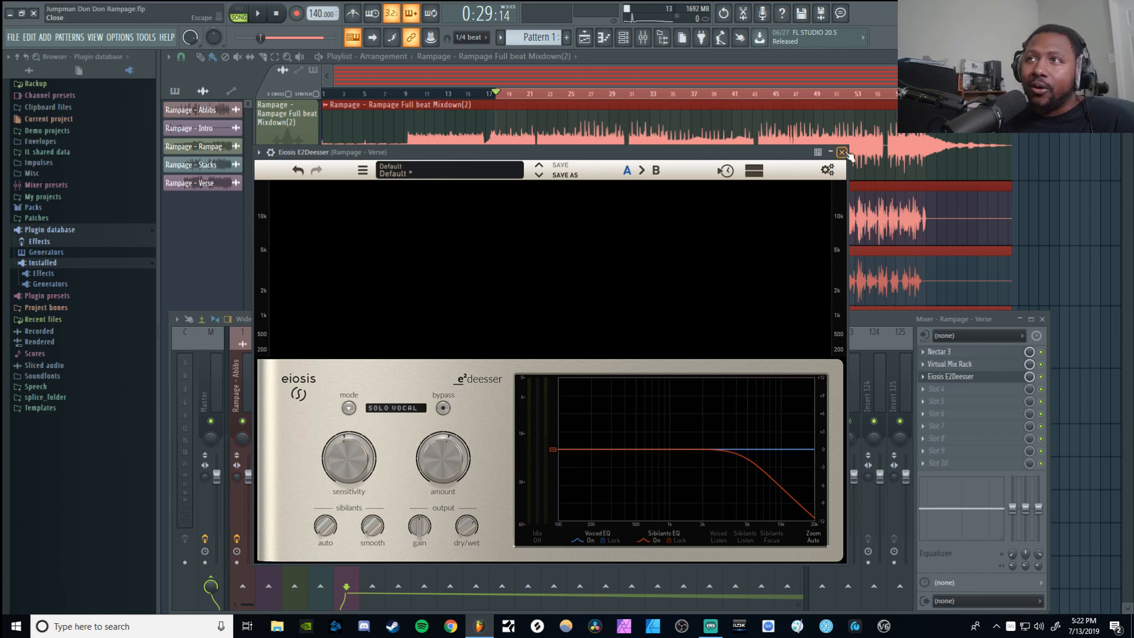
{"action": "left_click", "coordinate": [842, 152]}
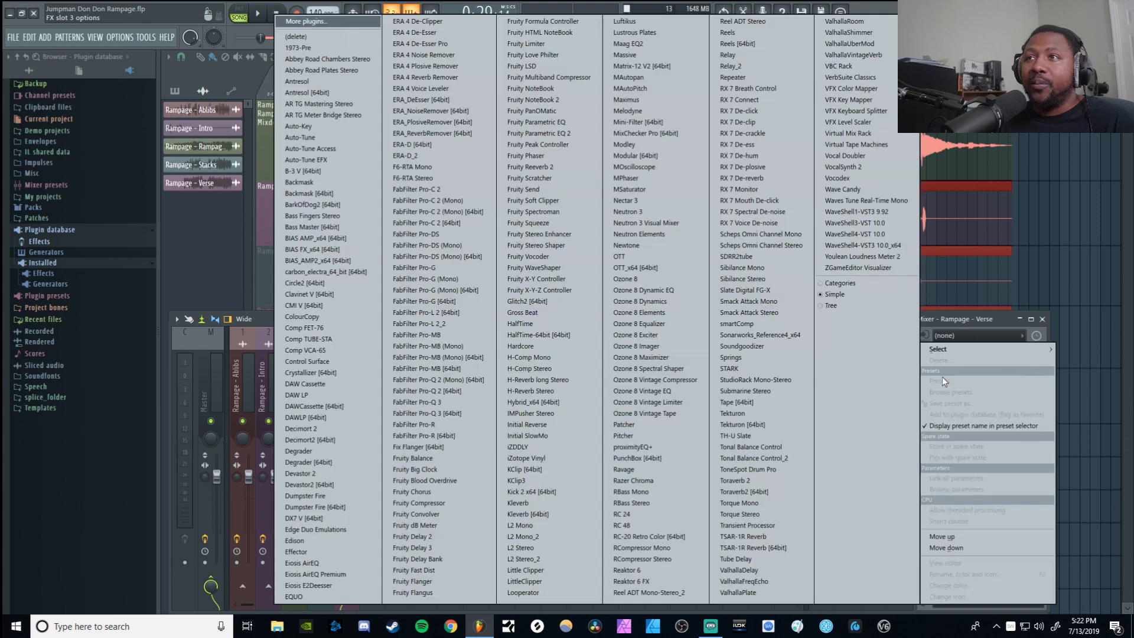
- Load OTT_x64 into the empty effect slot 3 above E2Deesser and move its window clear of the mixer effect slots
{"action": "left_click", "coordinate": [943, 376]}
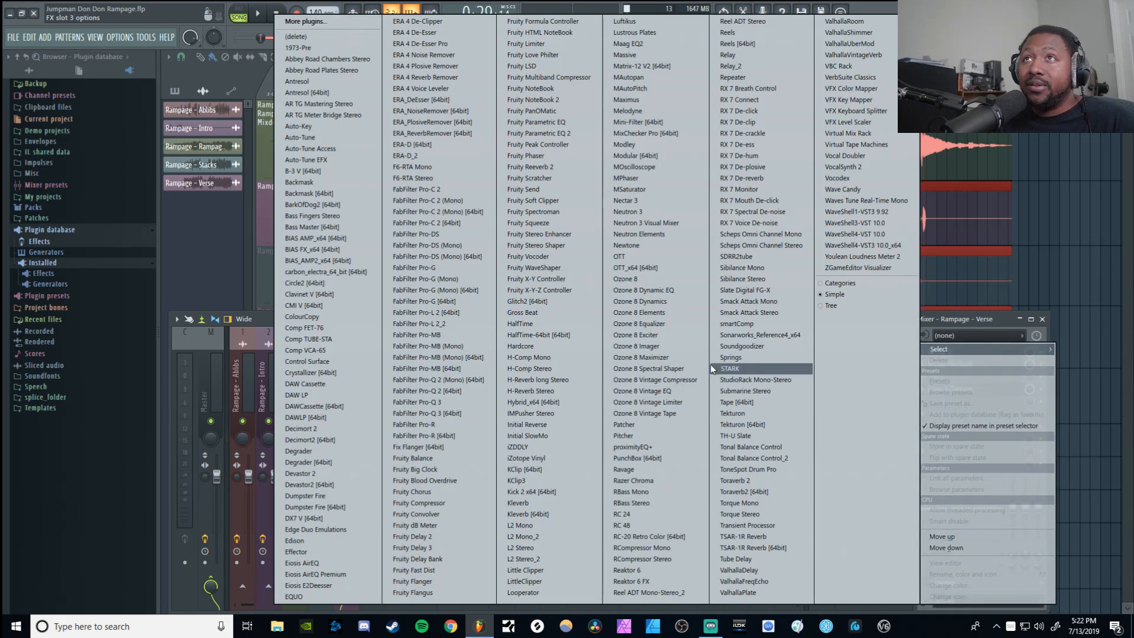
{"action": "left_click", "coordinate": [641, 267]}
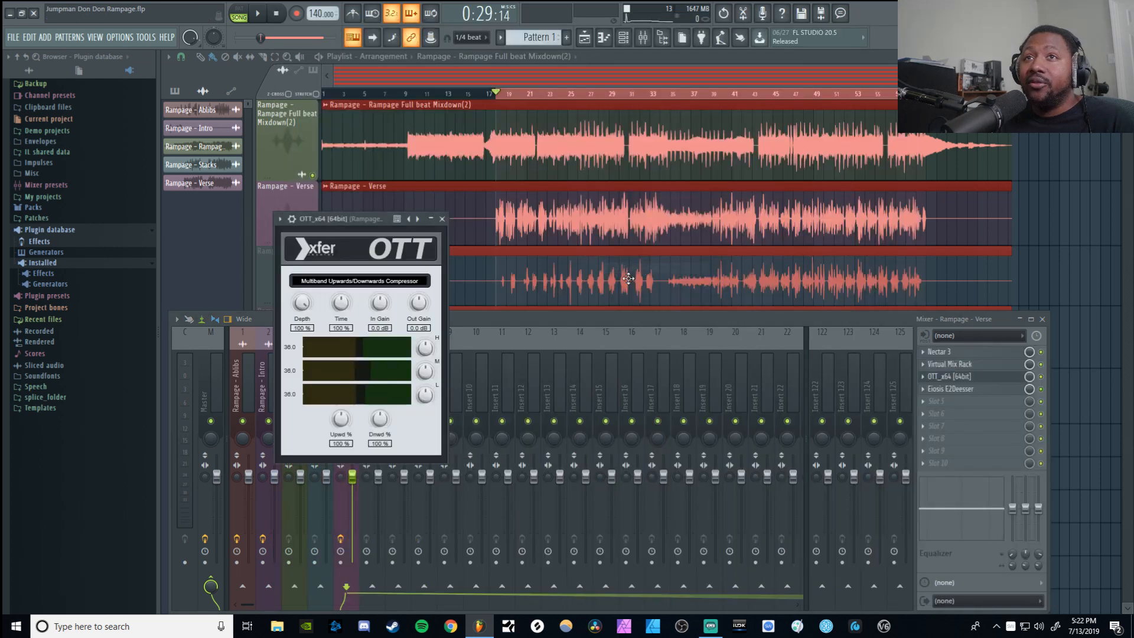
{"action": "left_click_drag", "start_coordinate": [353, 229], "coordinate": [644, 266]}
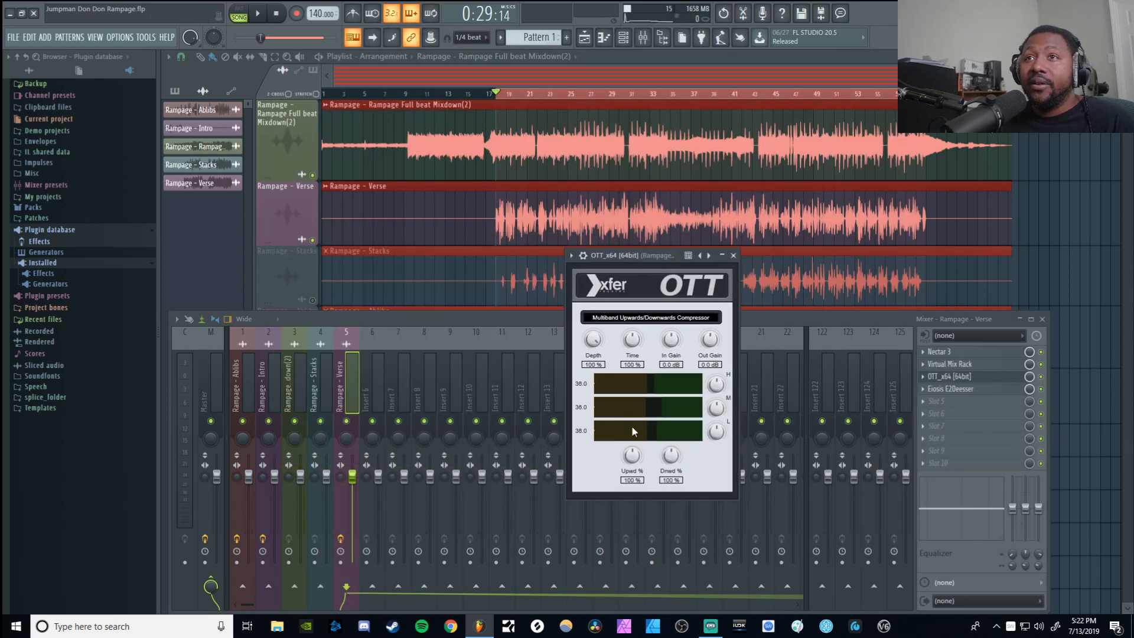
- During playback, adjust OTT's high and low band thresholds, with the low one at 61%, and set its depth to 20%
{"action": "key", "text": "space"}
{"action": "left_click_drag", "start_coordinate": [658, 387], "coordinate": [671, 392]}
{"action": "left_click_drag", "start_coordinate": [652, 431], "coordinate": [637, 435]}
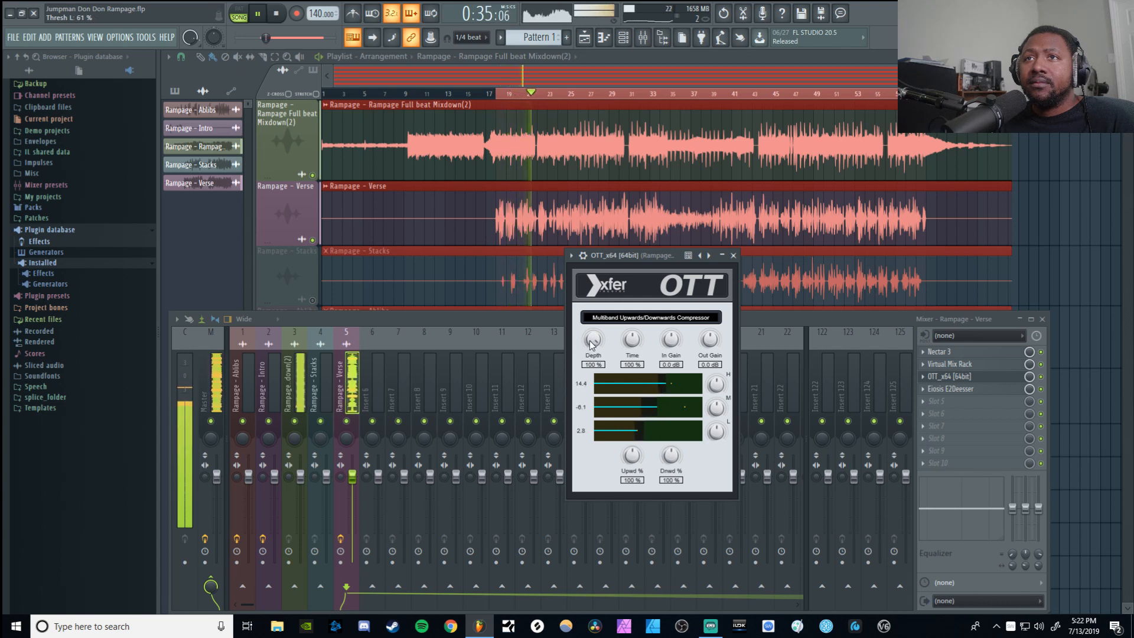
{"action": "left_click_drag", "start_coordinate": [606, 344], "coordinate": [596, 348]}
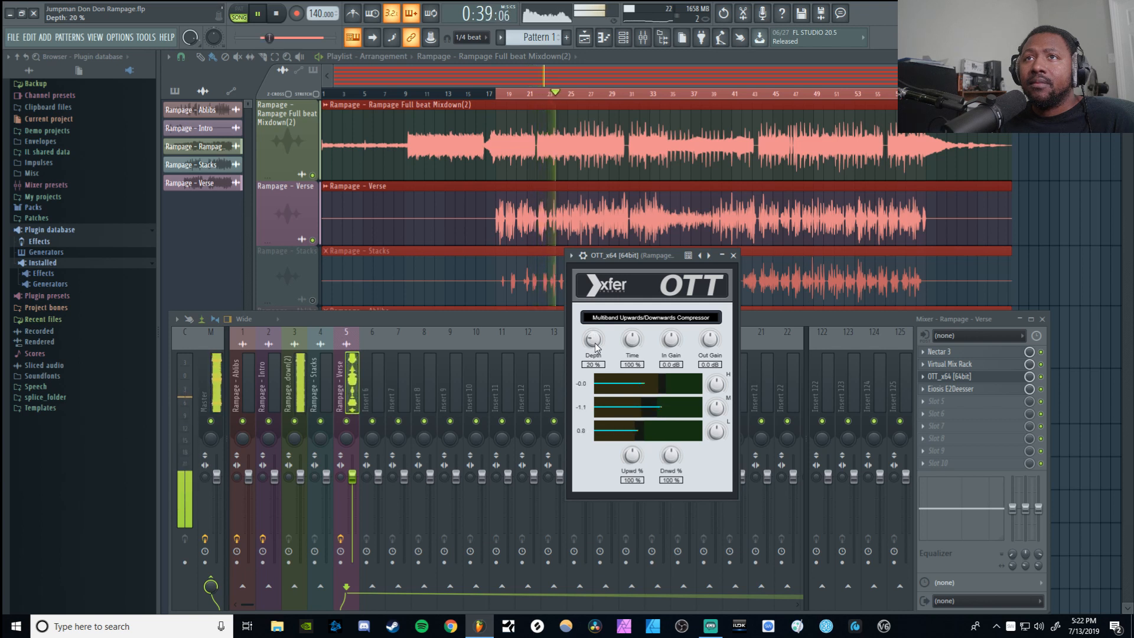
{"action": "scroll", "coordinate": [595, 348], "scroll_direction": "down", "scroll_amount": 2}
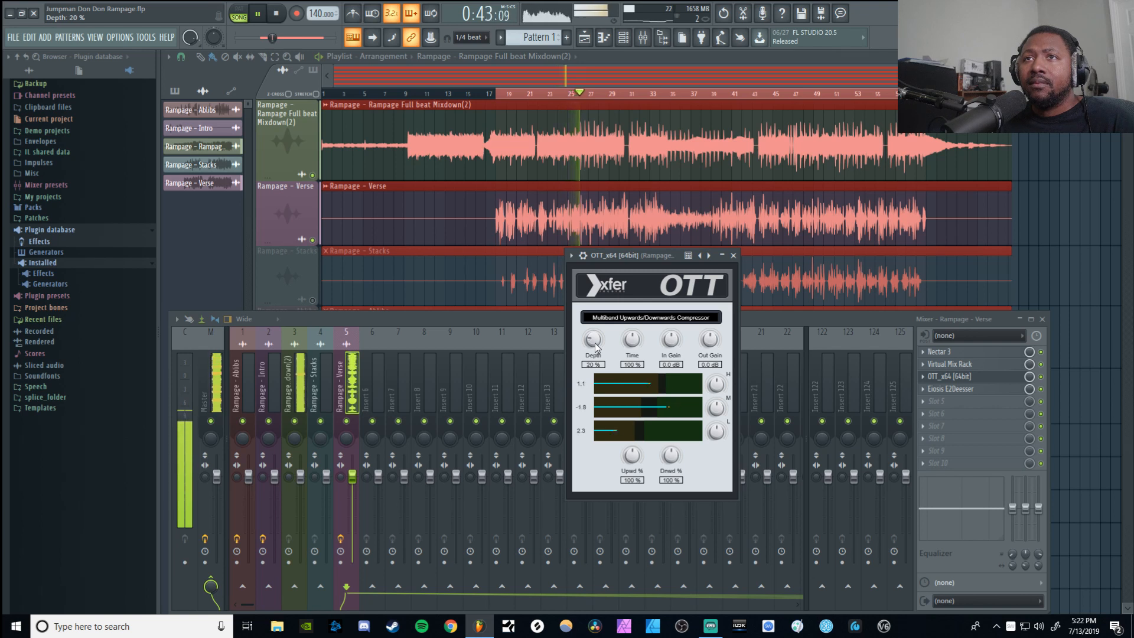
{"action": "left_click", "coordinate": [732, 256]}
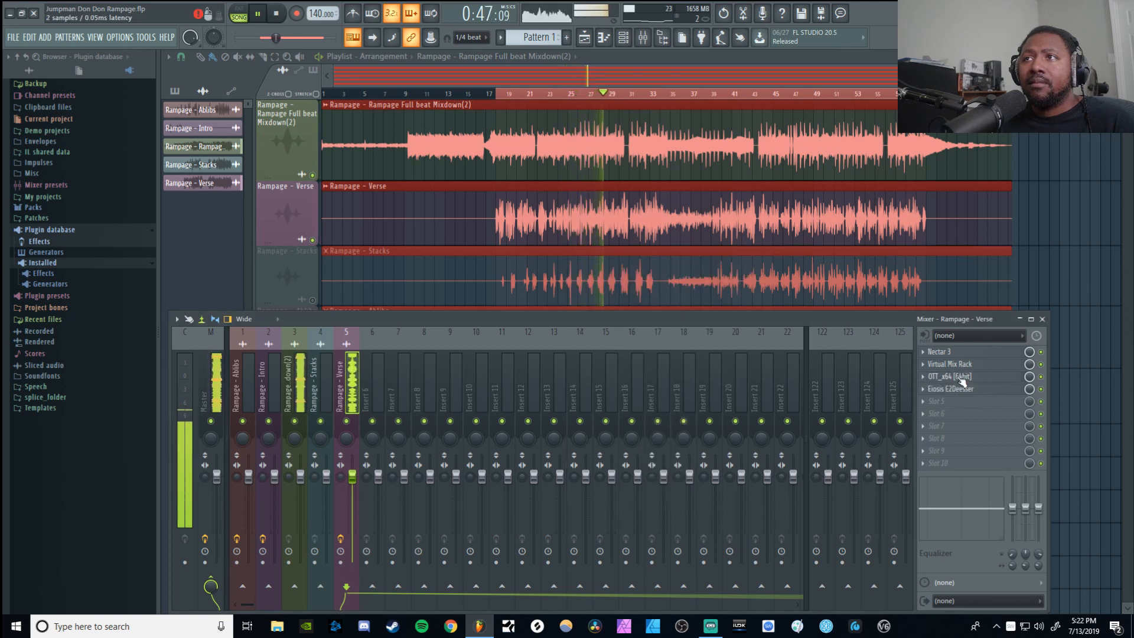
- Disable OTT to compare the verse without it, stop playback, and delete the plugin from slot 3
{"action": "left_click", "coordinate": [1041, 377]}
{"action": "key", "text": "space"}
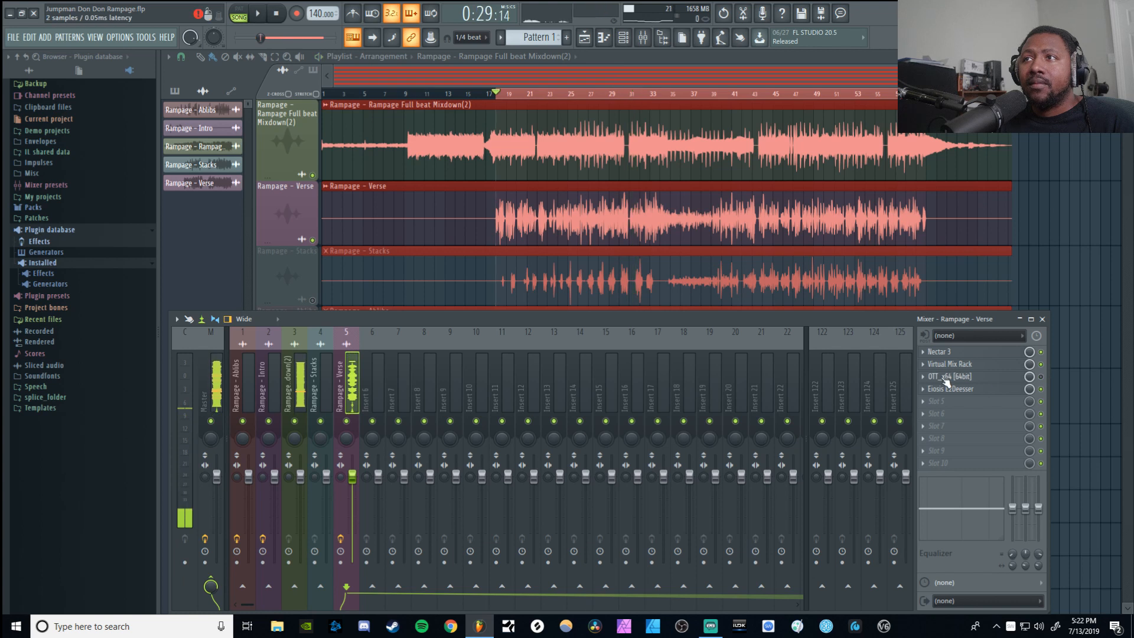
{"action": "left_click", "coordinate": [925, 376]}
{"action": "left_click", "coordinate": [942, 361]}
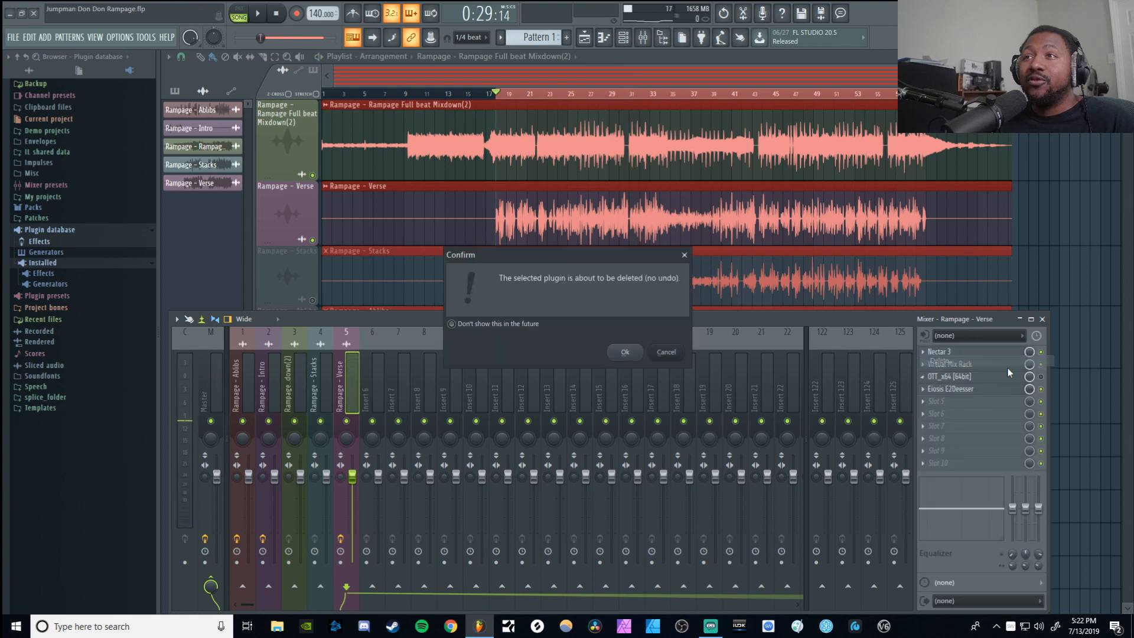
{"action": "left_click", "coordinate": [625, 353]}
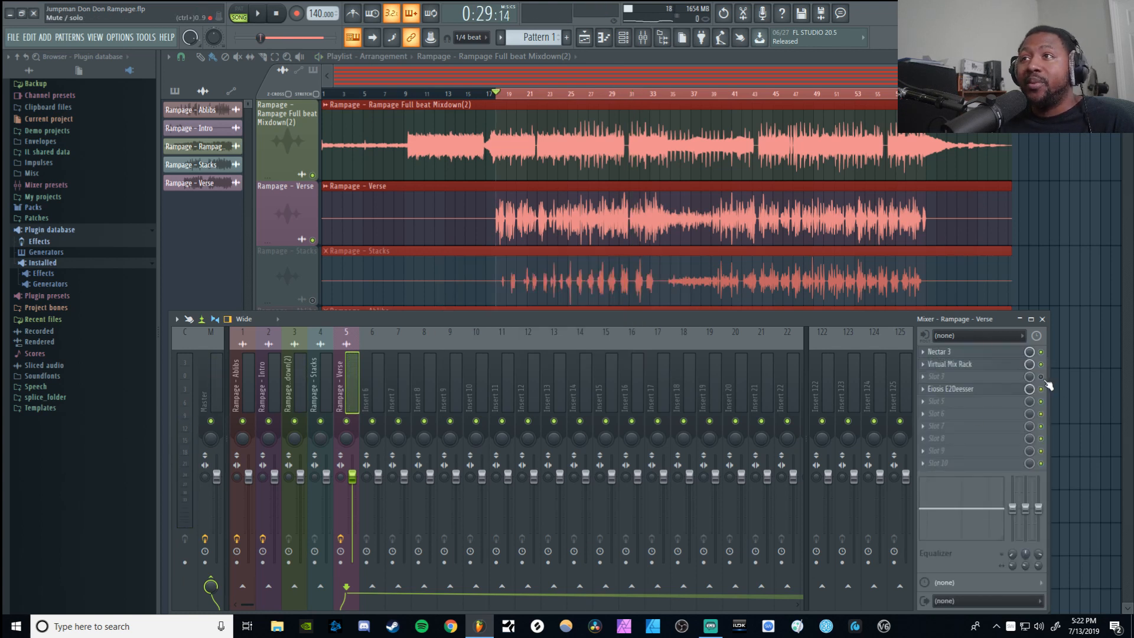
- Move Eiosis E2Deesser up to slot 3, then lower the Verse track's fader to about -2.0 dB during playback and stop
{"action": "left_click_drag", "start_coordinate": [971, 390], "coordinate": [971, 376]}
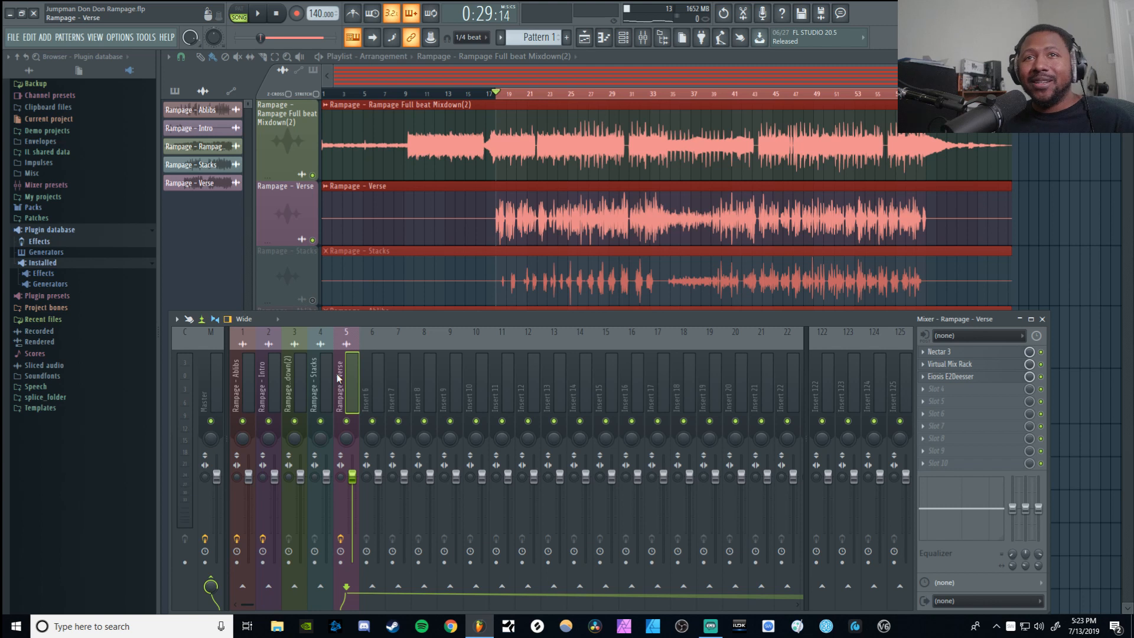
{"action": "key", "text": "space"}
{"action": "left_click_drag", "start_coordinate": [356, 480], "coordinate": [356, 488]}
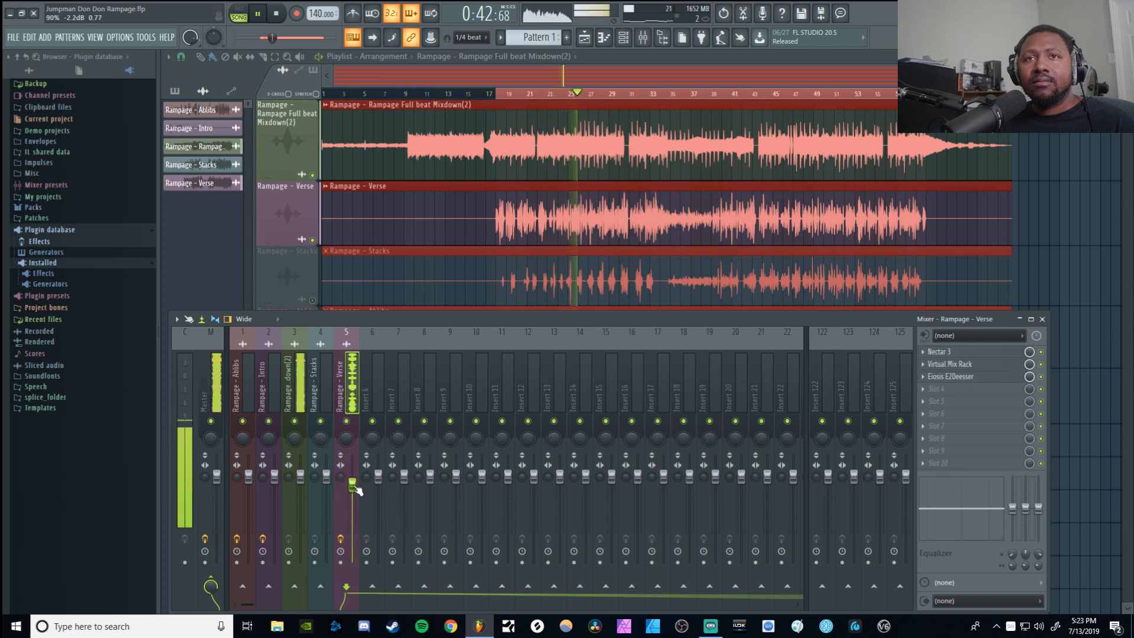
{"action": "left_click_drag", "start_coordinate": [356, 490], "coordinate": [353, 483]}
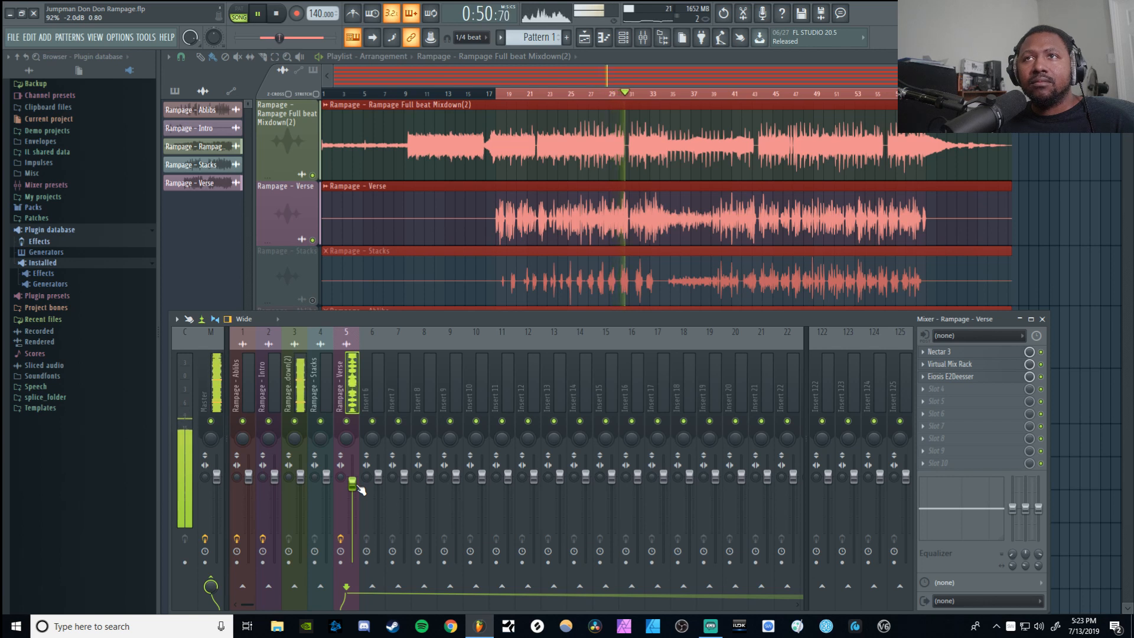
{"action": "key", "text": "space"}
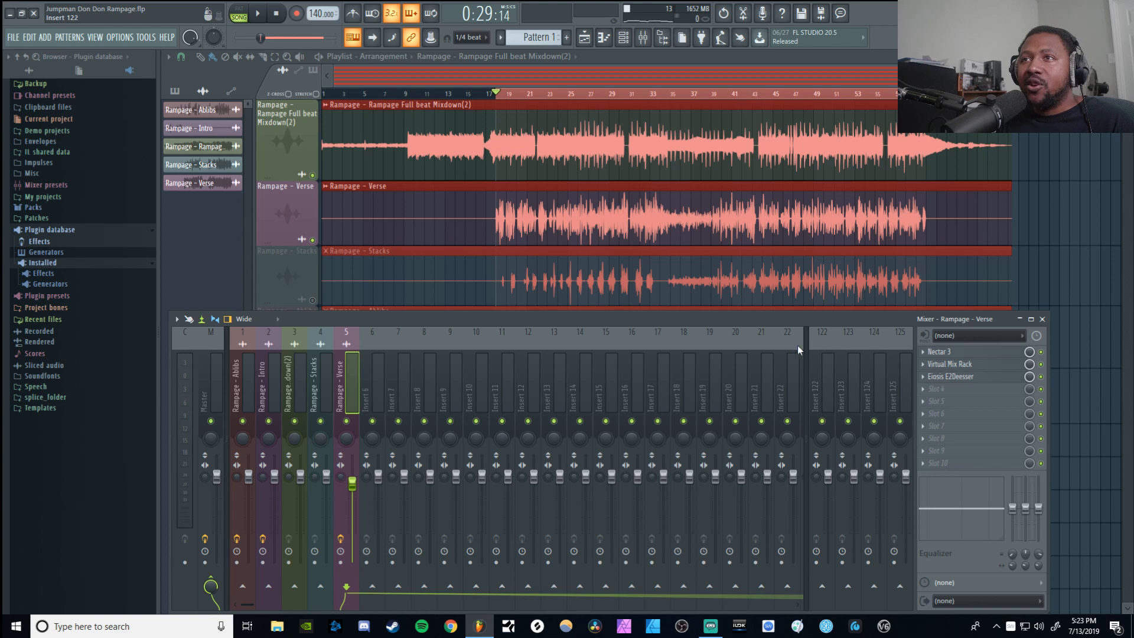
- Load FabFilter Pro-R [64bit] into slot 1 of mixer track Insert 122, move its window up, and close it
{"action": "left_click", "coordinate": [825, 375]}
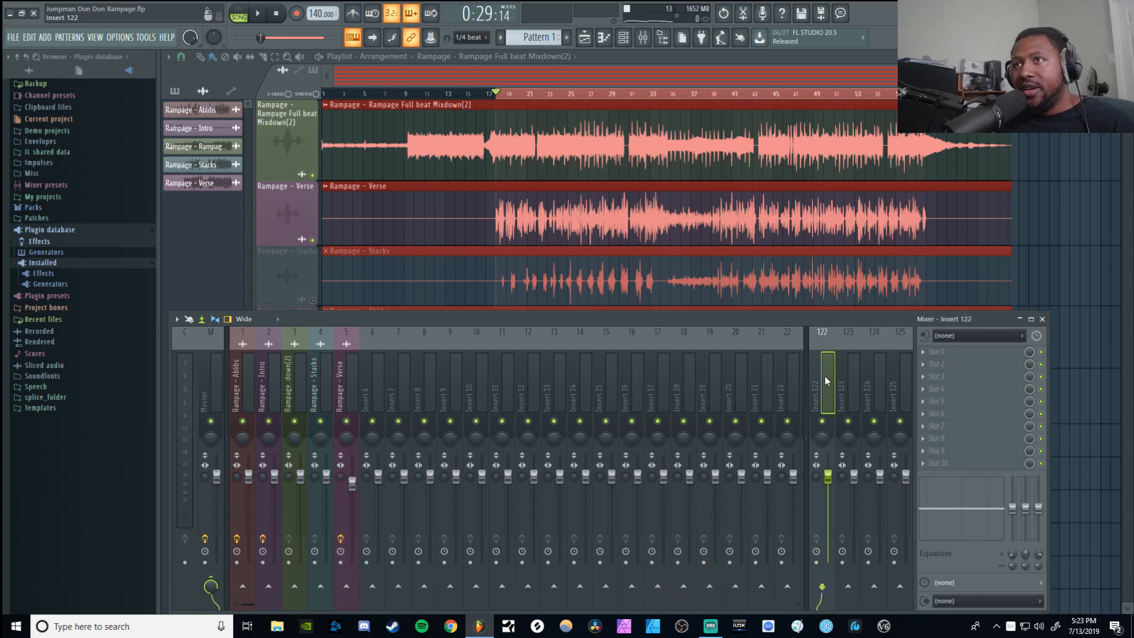
{"action": "left_click", "coordinate": [936, 352]}
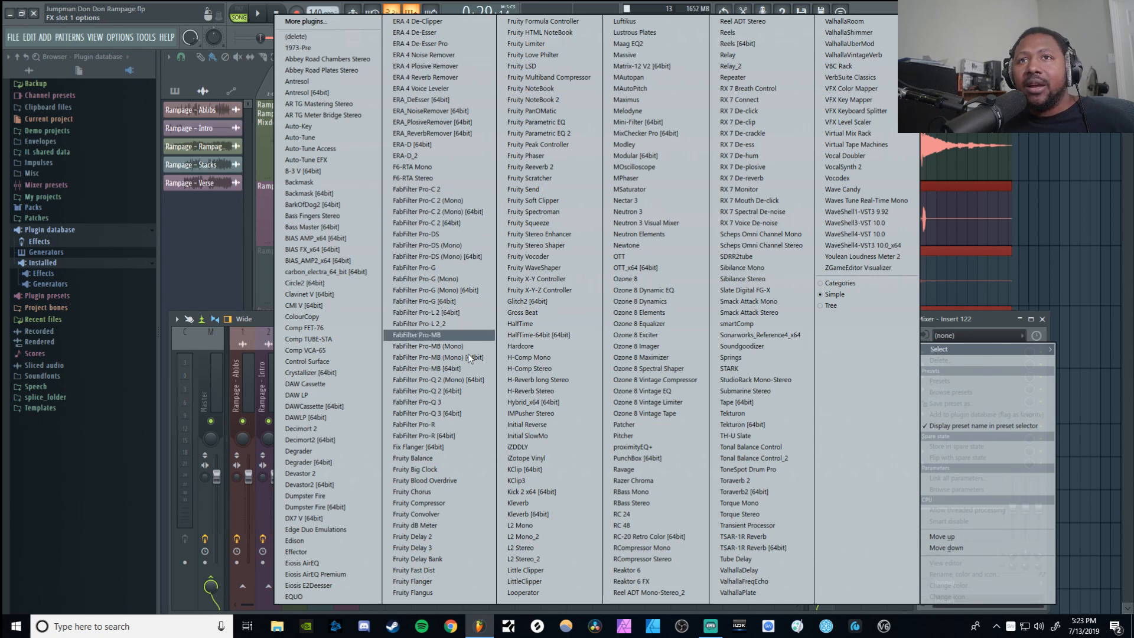
{"action": "left_click", "coordinate": [466, 434]}
{"action": "left_click_drag", "start_coordinate": [516, 207], "coordinate": [515, 150]}
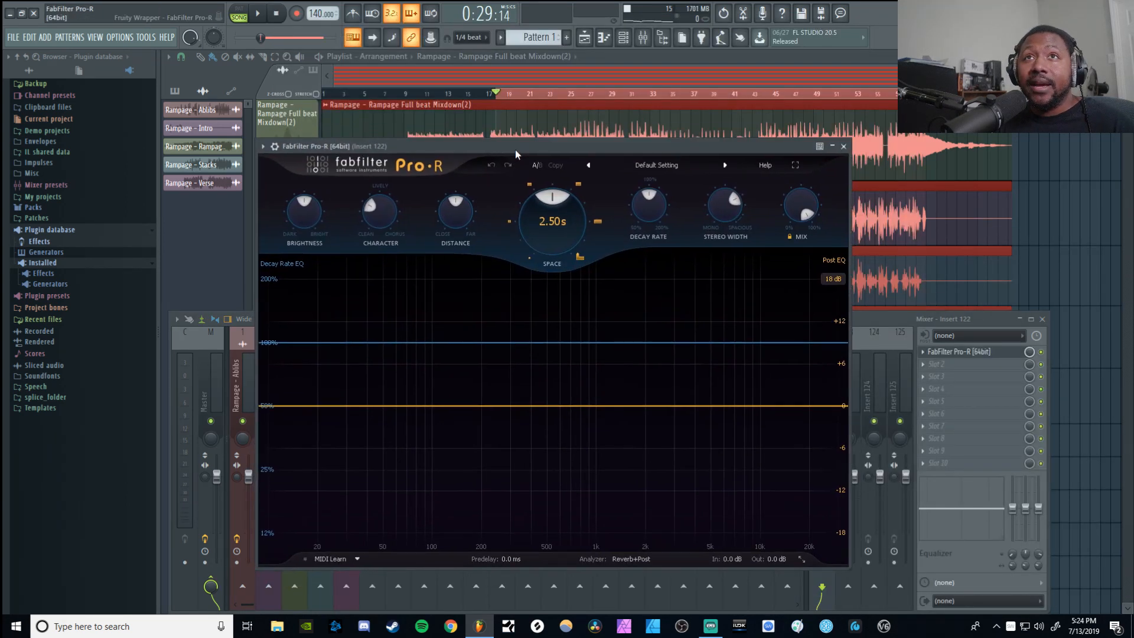
{"action": "left_click", "coordinate": [844, 147]}
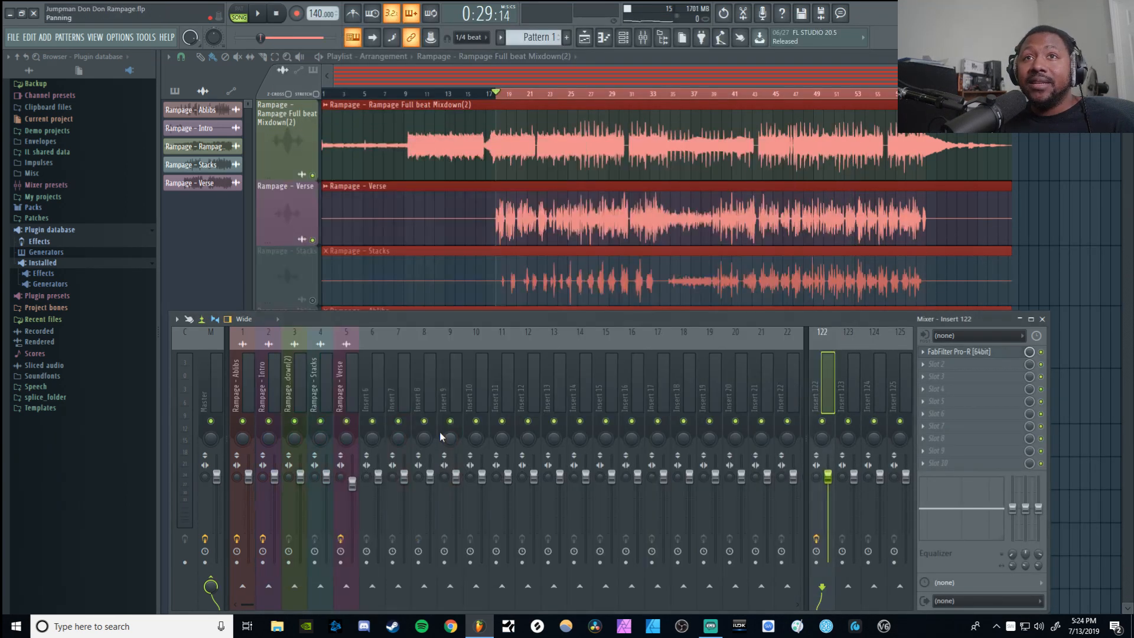
- Send the Verse track to Insert 122, set the send level to about 34% during playback, and stop
{"action": "left_click", "coordinate": [347, 386]}
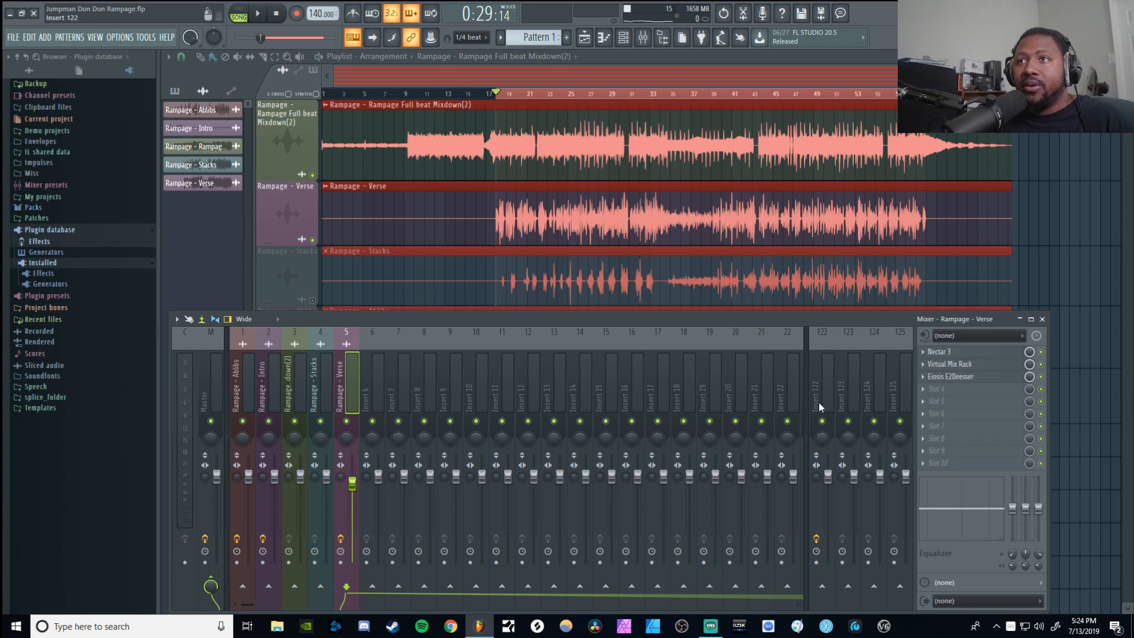
{"action": "left_click", "coordinate": [821, 587]}
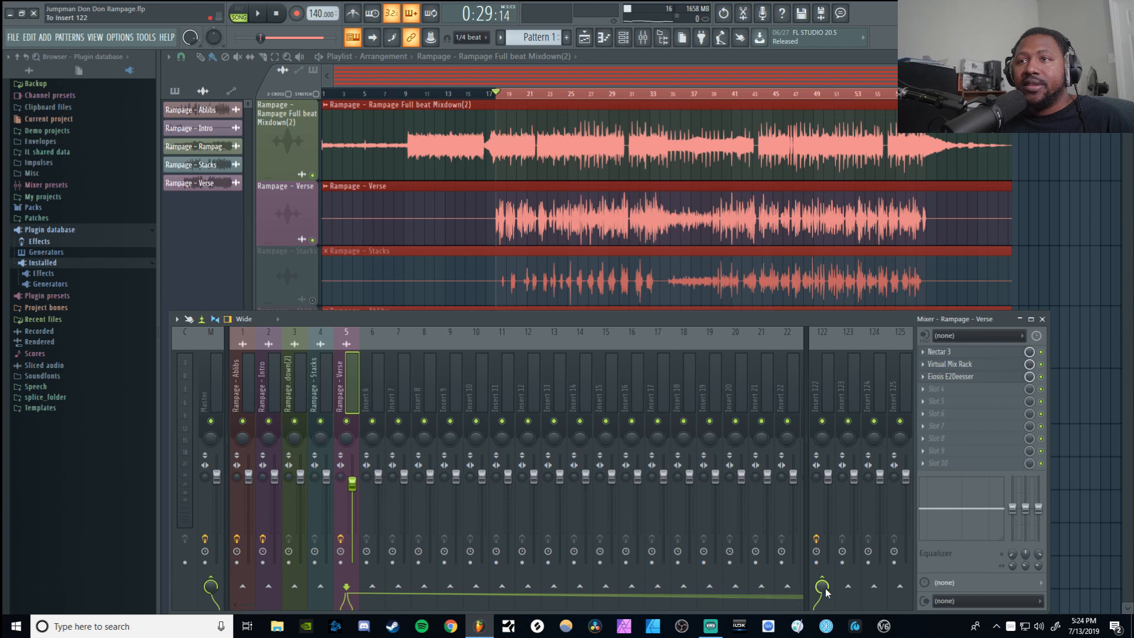
{"action": "key", "text": "space"}
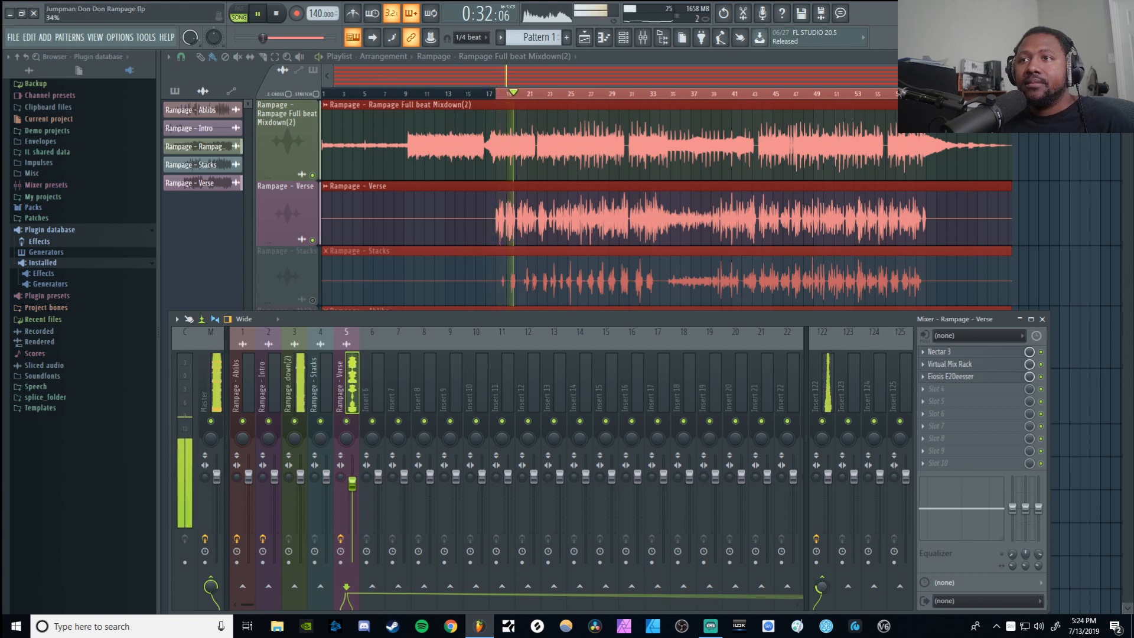
{"action": "key", "text": "space"}
- Rename mixer track Insert 122 as Verb and color it blue
{"action": "right_click", "coordinate": [813, 385]}
{"action": "left_click", "coordinate": [853, 337]}
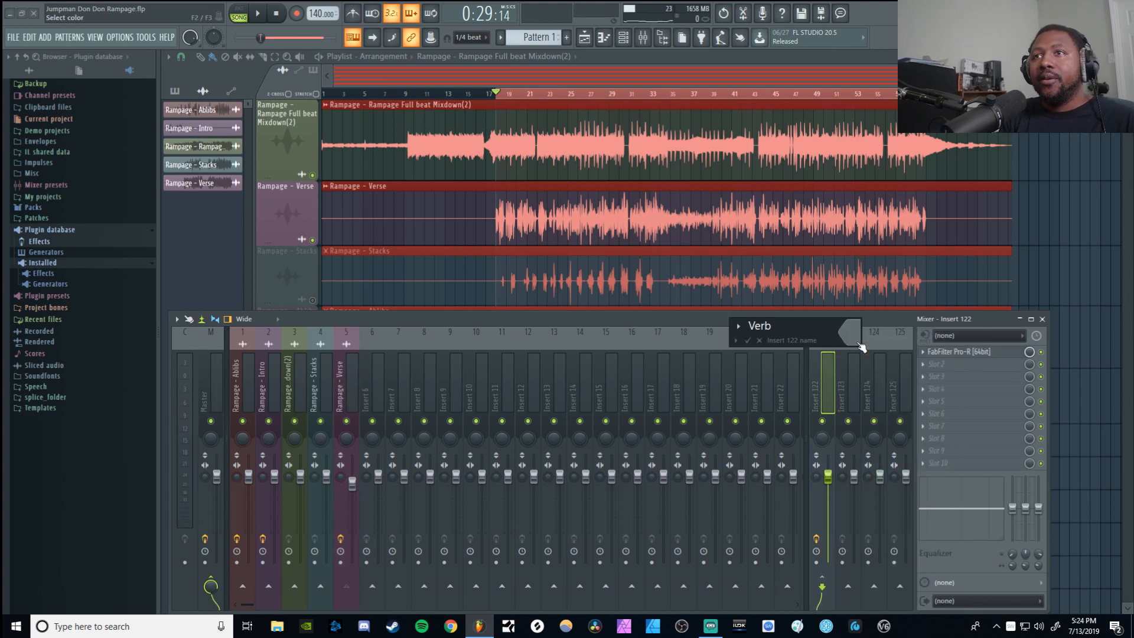
{"action": "left_click", "coordinate": [859, 345]}
{"action": "left_click", "coordinate": [872, 337]}
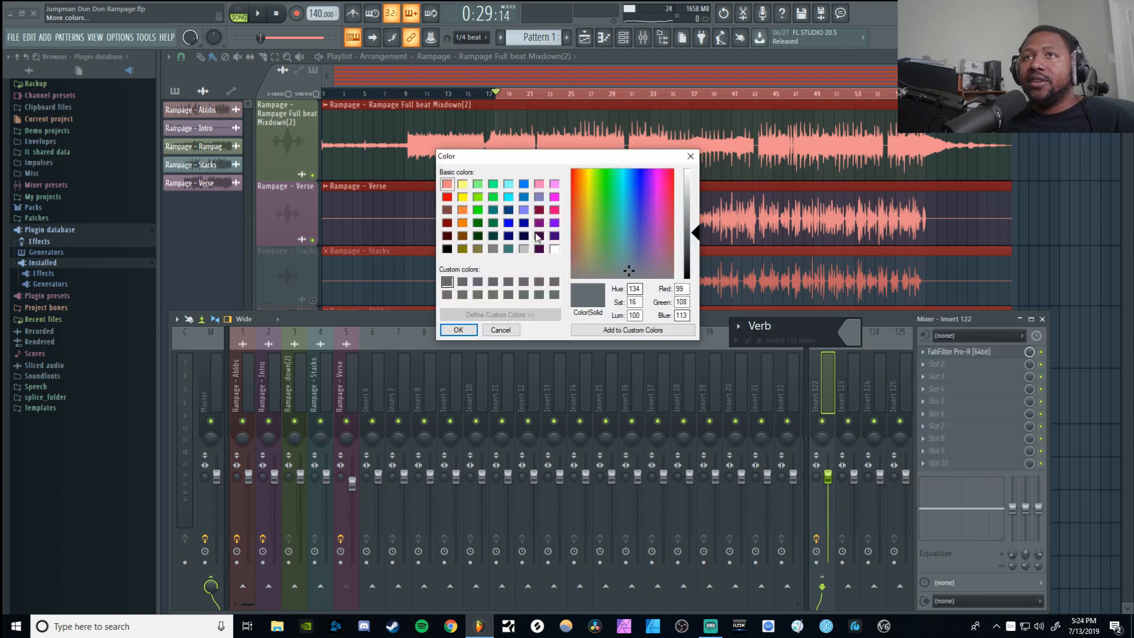
{"action": "left_click", "coordinate": [507, 223]}
{"action": "left_click", "coordinate": [459, 330]}
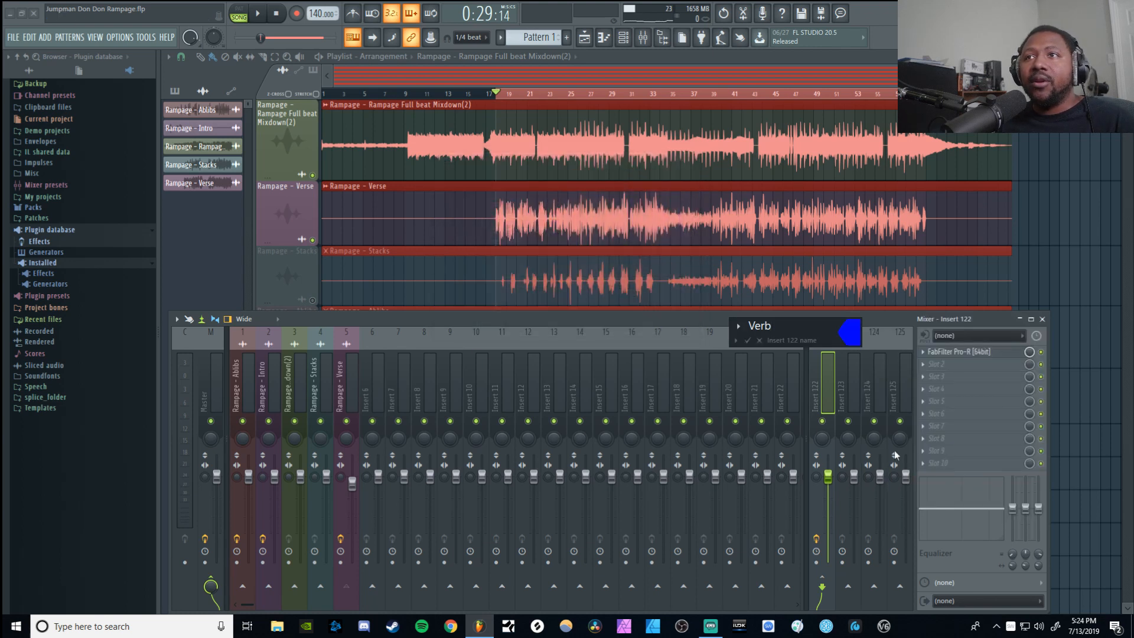
{"action": "key", "text": "Return"}
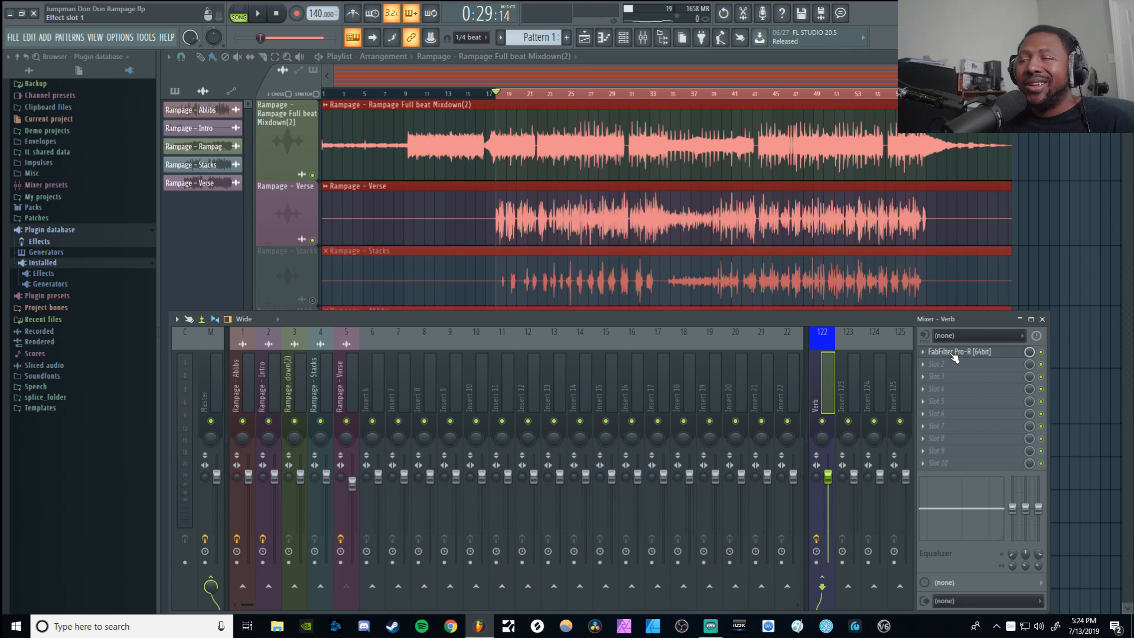
- During playback, audition Pro-R's Bright Airy Chamber for Strings preset on the Verb track and switch to the Medium preset Vocal to Mix Glue
{"action": "key", "text": "space"}
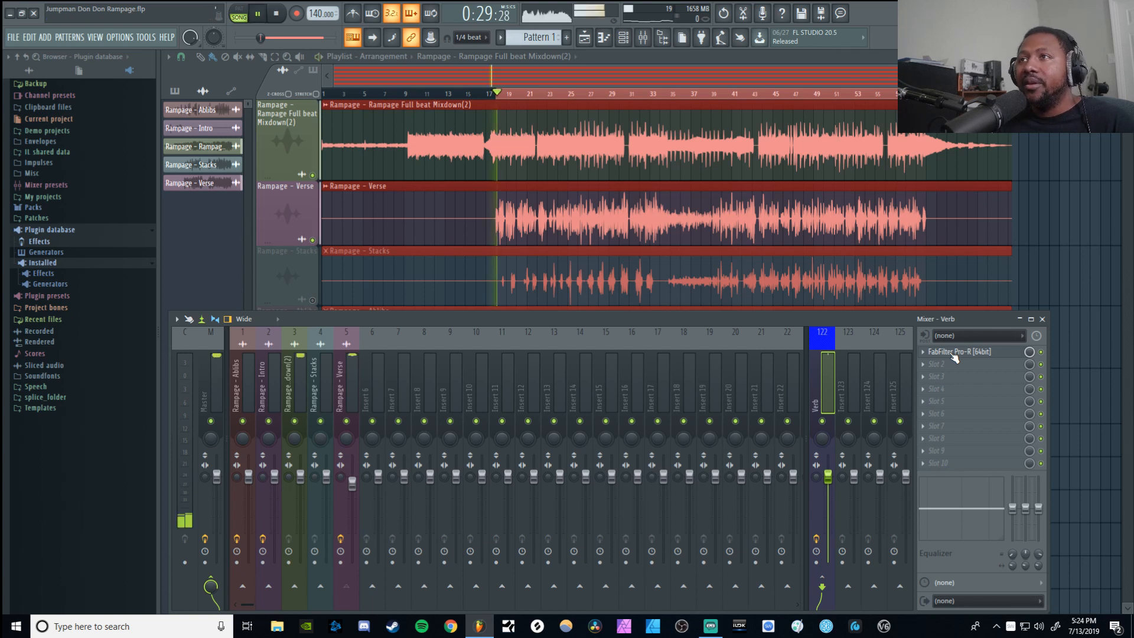
{"action": "left_click", "coordinate": [954, 353]}
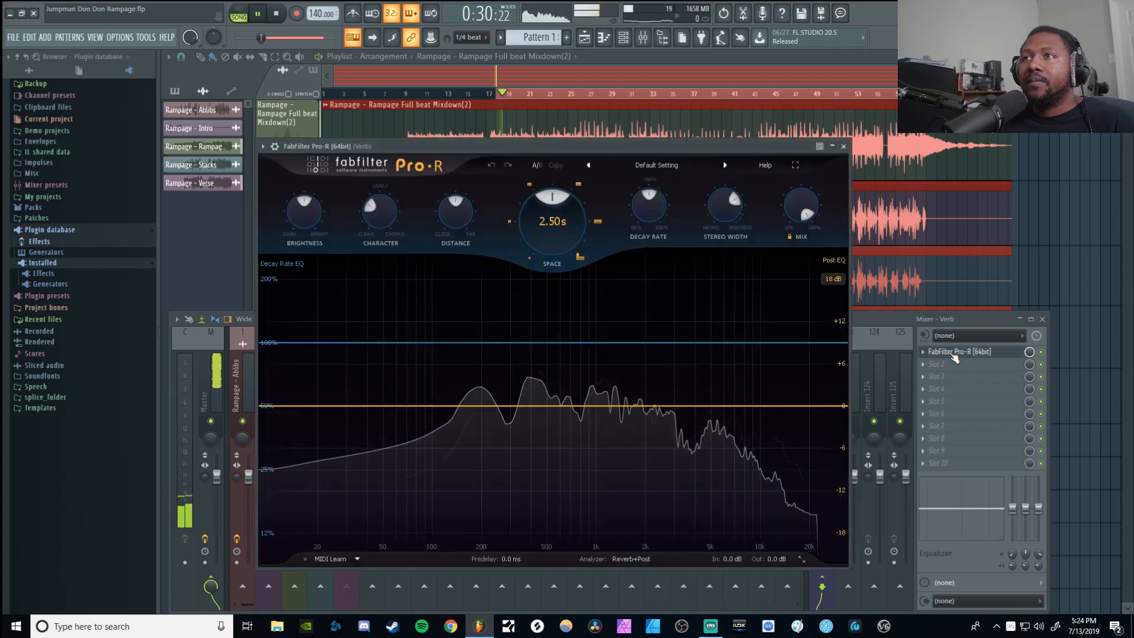
{"action": "left_click", "coordinate": [626, 165]}
{"action": "mouse_move", "coordinate": [645, 205]}
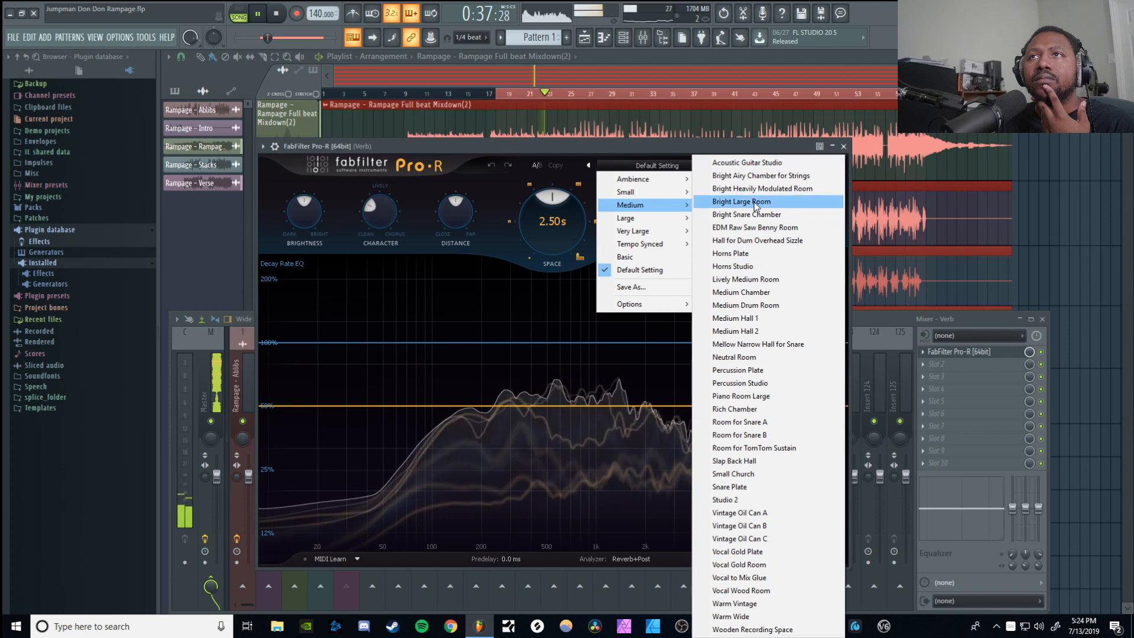
{"action": "left_click", "coordinate": [752, 176]}
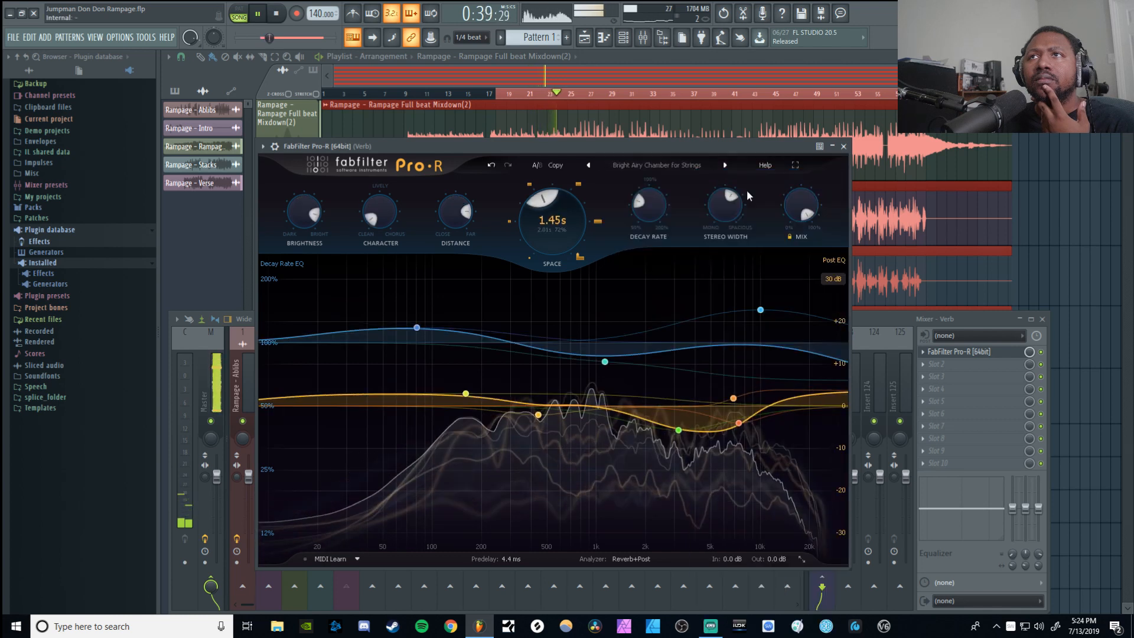
{"action": "left_click", "coordinate": [648, 164]}
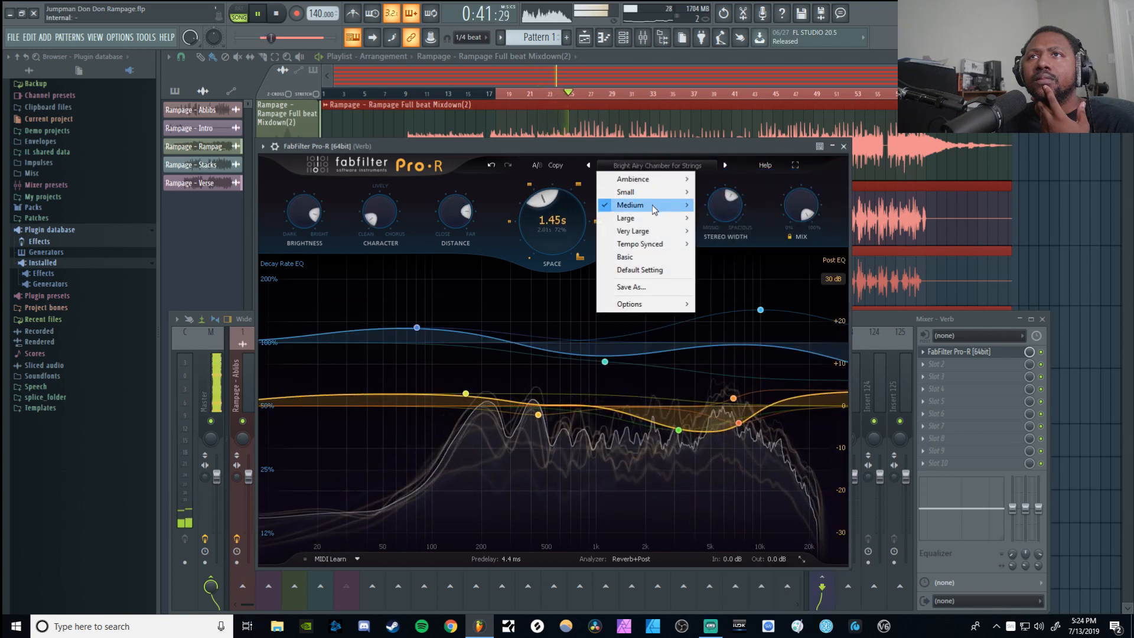
{"action": "mouse_move", "coordinate": [653, 204]}
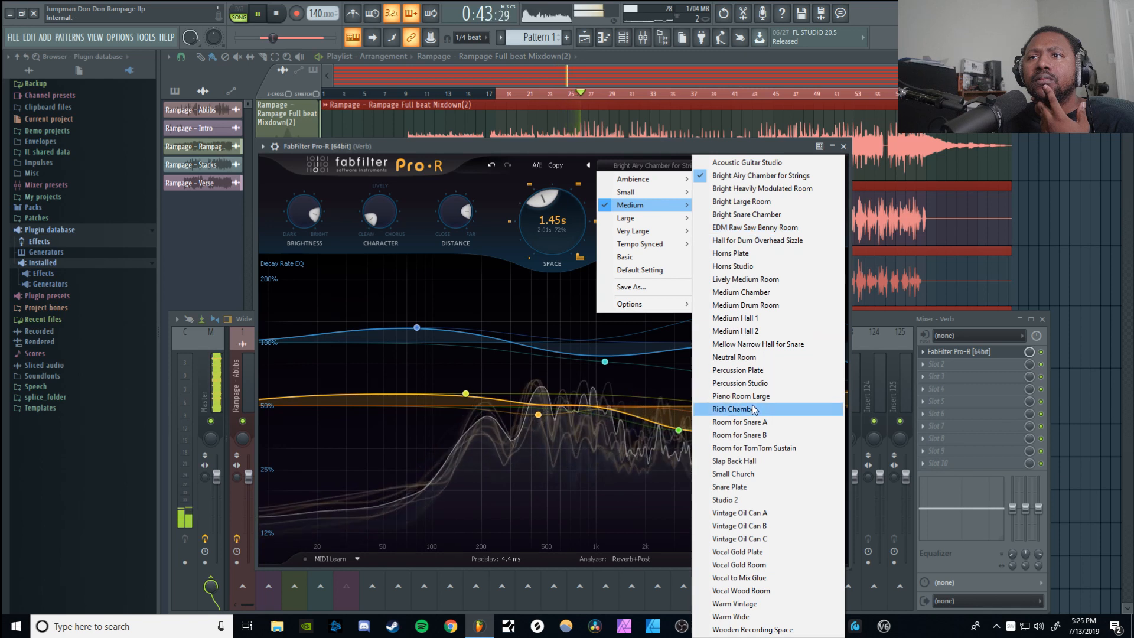
{"action": "left_click", "coordinate": [756, 578]}
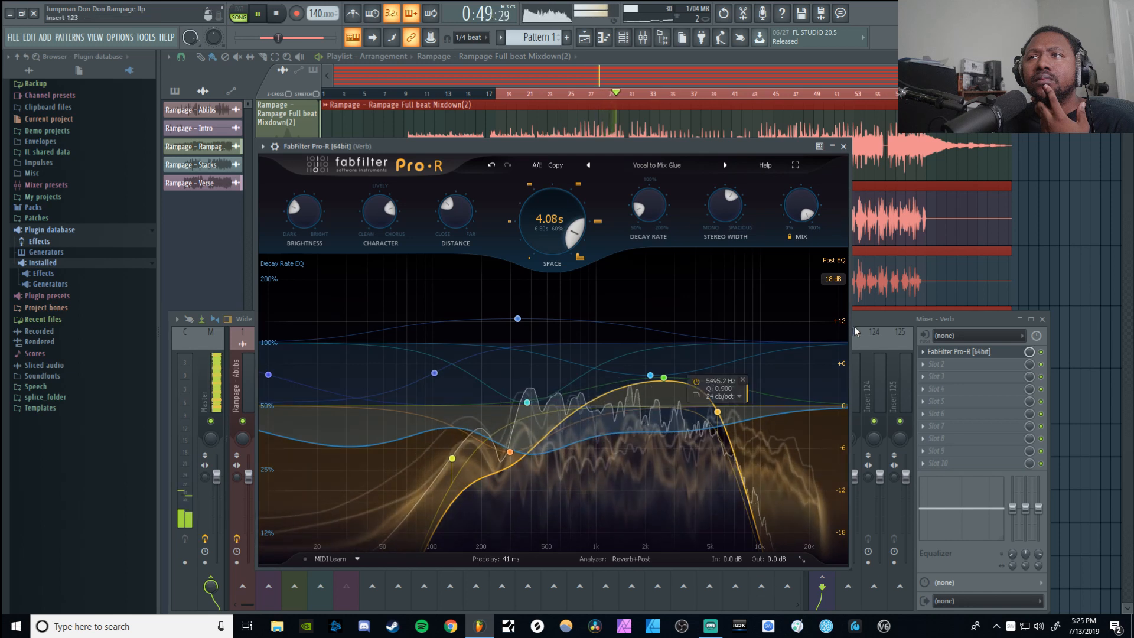
- Bring the mixer forward, select the Verse track to listen to its reverb, and stop playback
{"action": "left_click", "coordinate": [866, 314]}
{"action": "left_click", "coordinate": [349, 384]}
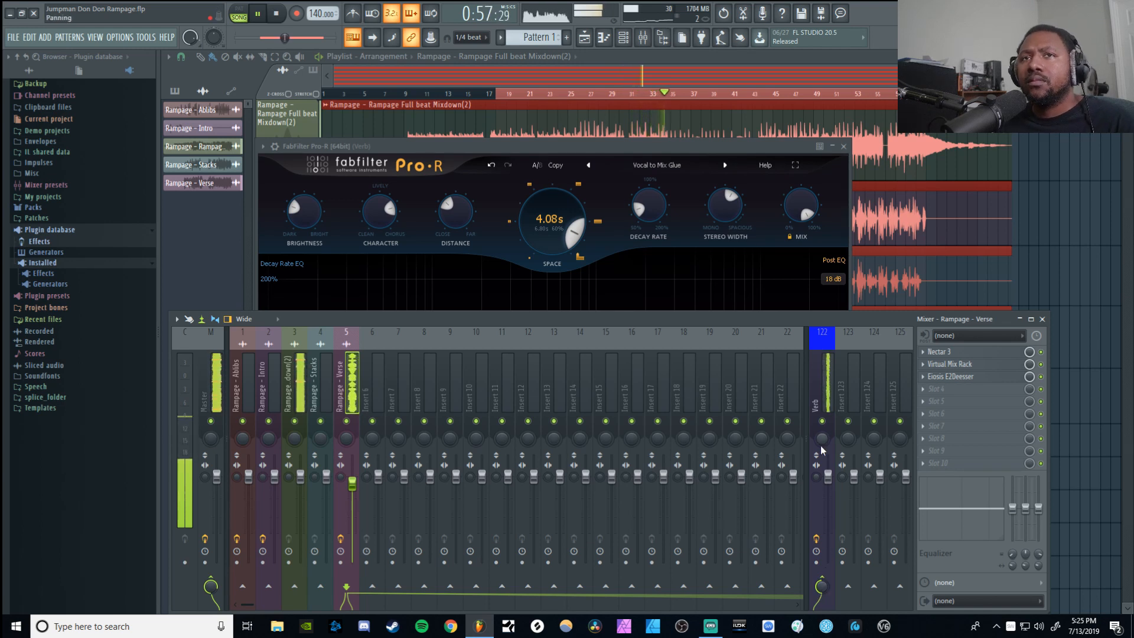
{"action": "key", "text": "space"}
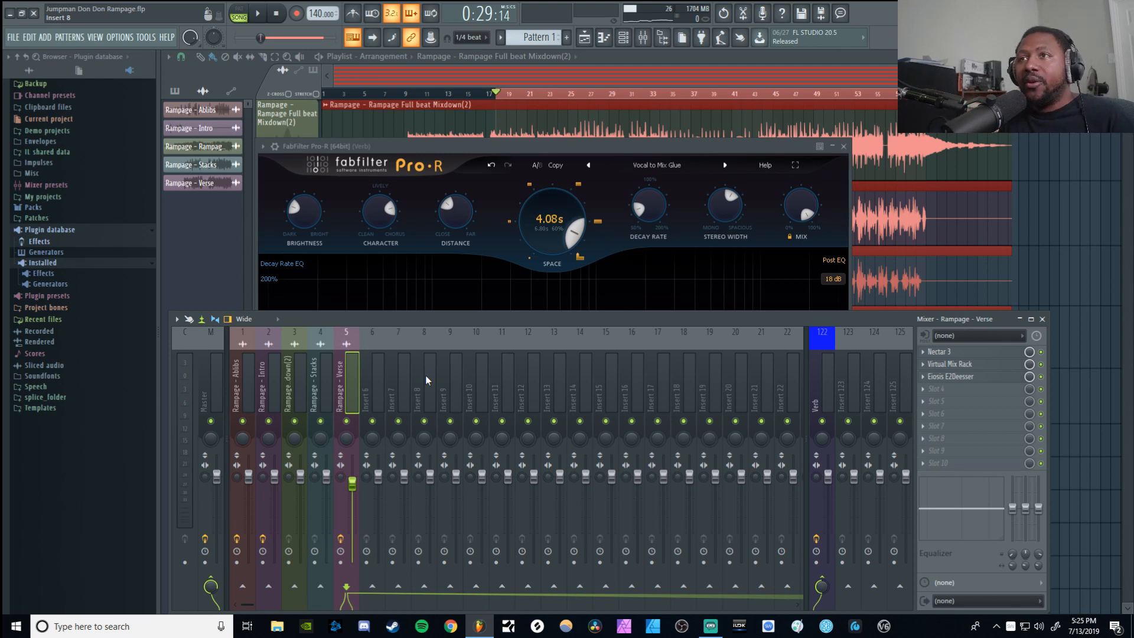
- Load Fruity Parametric EQ 2 into slot 2 of the Verb track and choose its 20Hz + 18kHz cut preset
{"action": "left_click", "coordinate": [820, 380]}
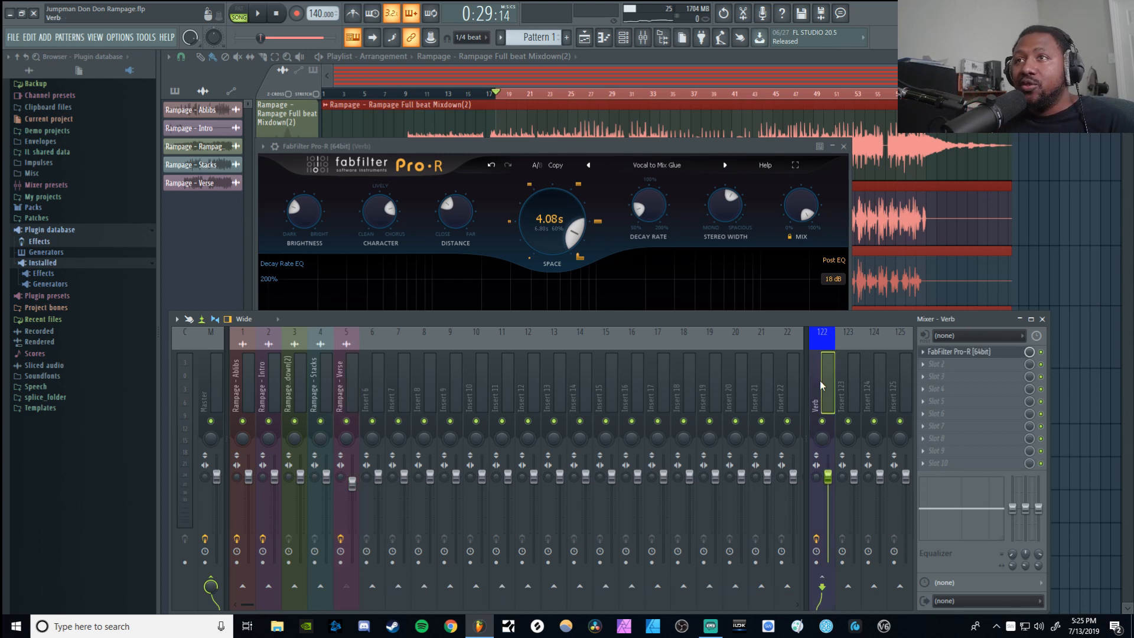
{"action": "left_click", "coordinate": [963, 370]}
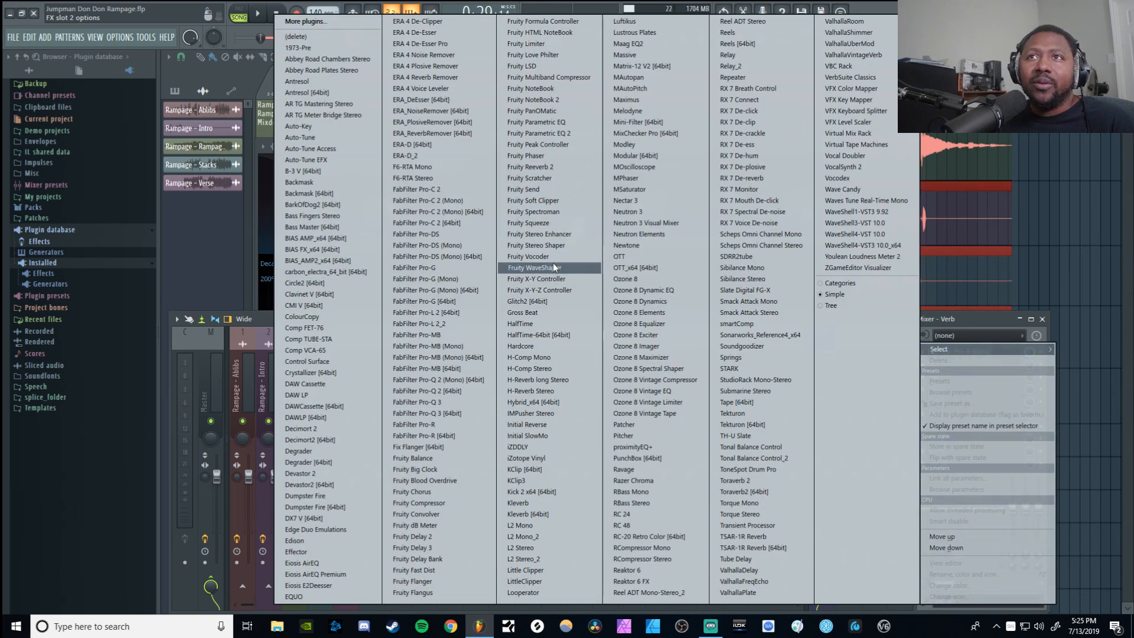
{"action": "left_click", "coordinate": [538, 134]}
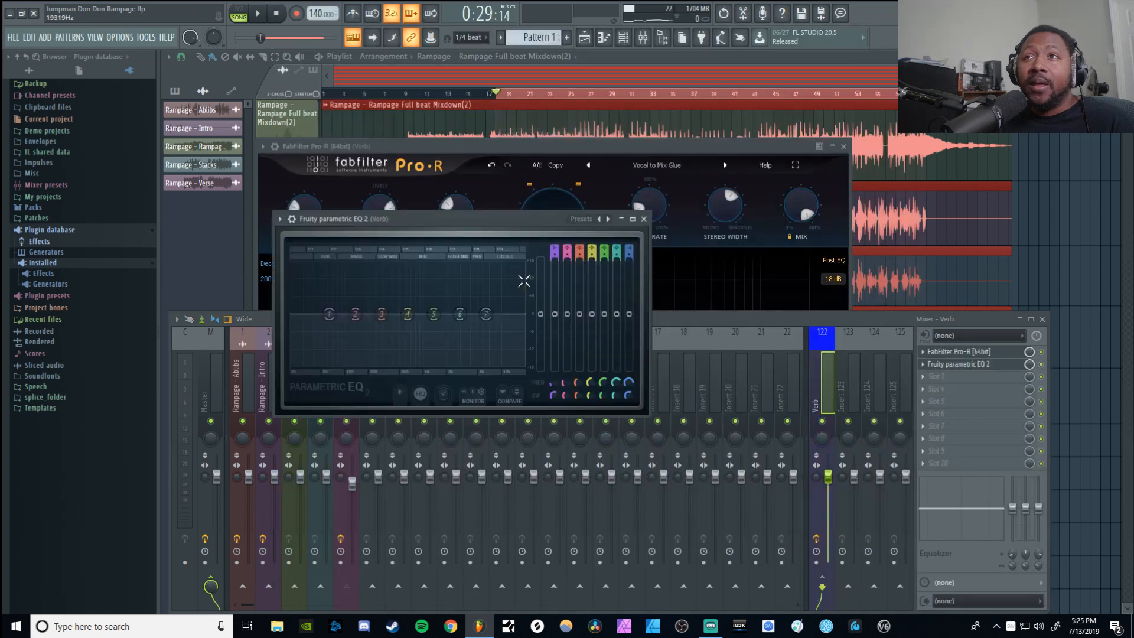
{"action": "left_click", "coordinate": [607, 218]}
- Raise the reverb EQ's band 1 high-pass cutoff to about 261 Hz, checking it during playback, and close the EQ
{"action": "left_click_drag", "start_coordinate": [296, 319], "coordinate": [349, 319]}
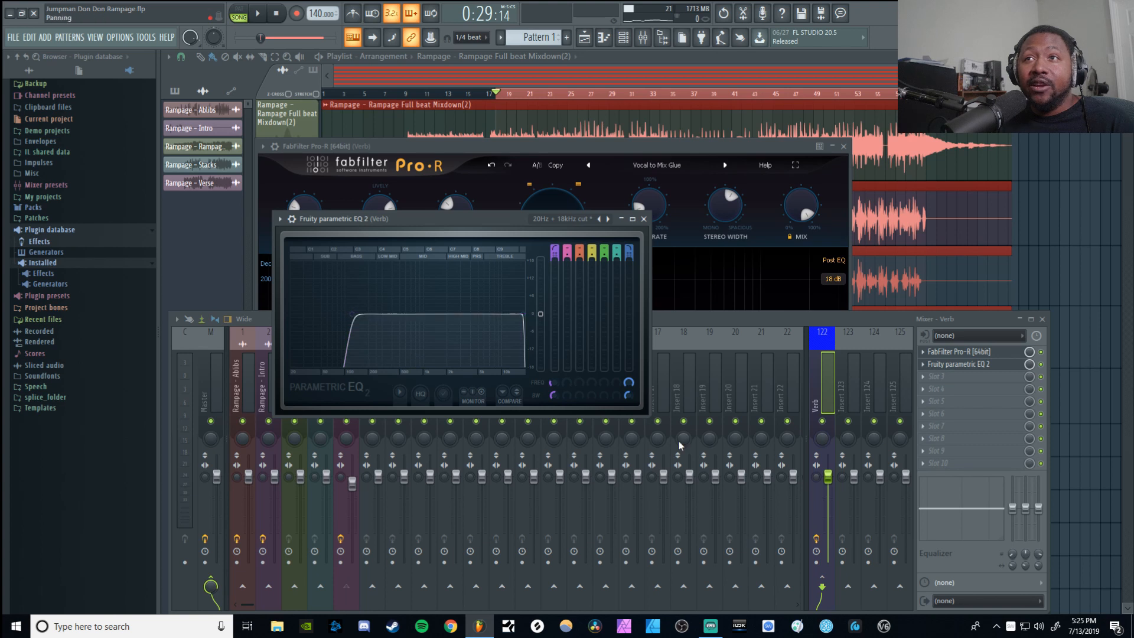
{"action": "key", "text": "space"}
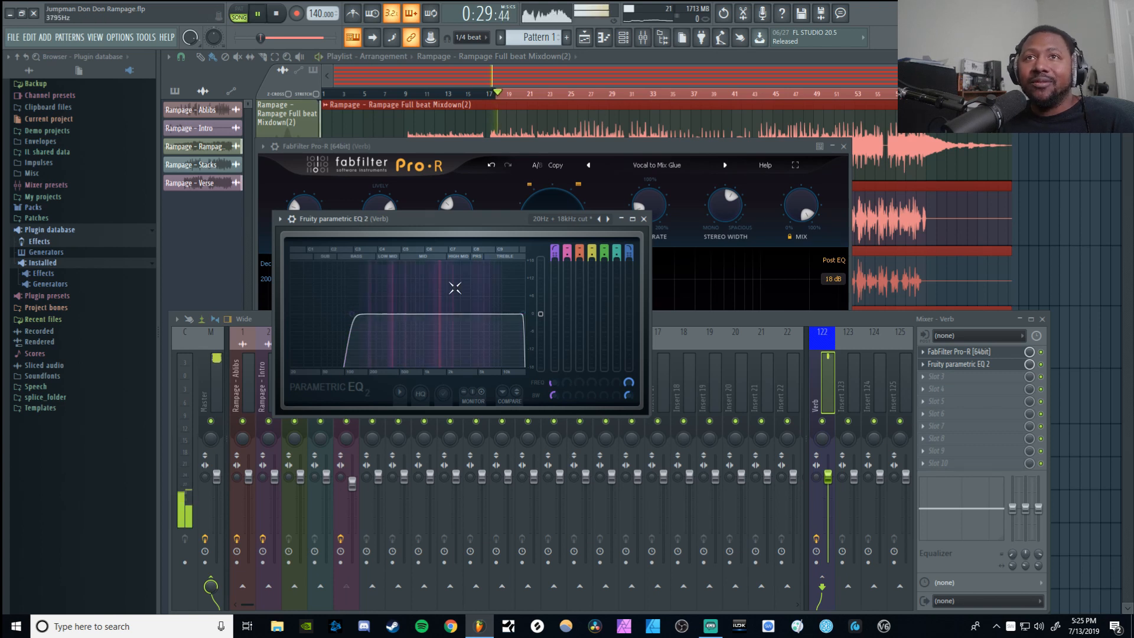
{"action": "left_click_drag", "start_coordinate": [353, 314], "coordinate": [379, 314]}
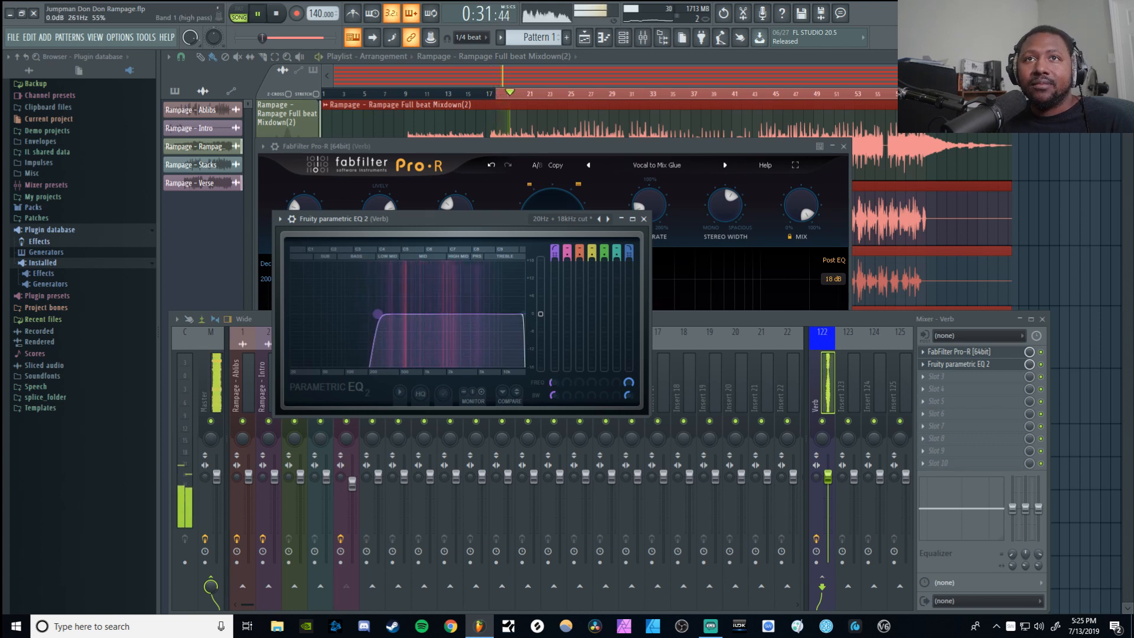
{"action": "left_click", "coordinate": [644, 219]}
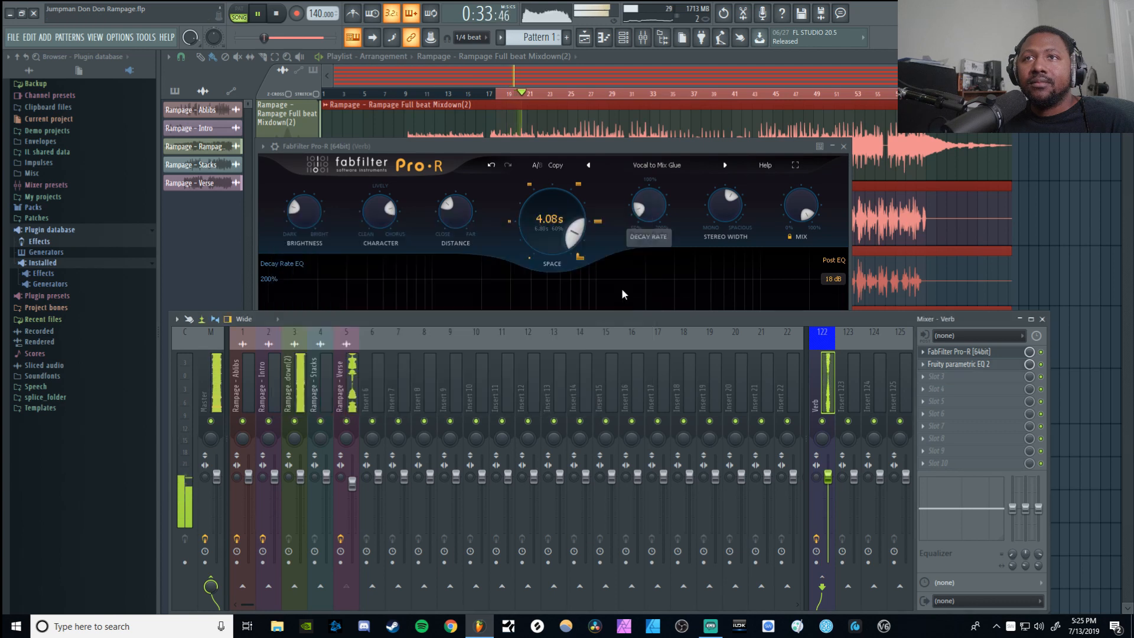
- Set the Verse track's send to Verb to about 37%, lower its fader to about -2.8 dB, and stop playback
{"action": "left_click", "coordinate": [347, 385]}
{"action": "left_click_drag", "start_coordinate": [824, 581], "coordinate": [824, 620]}
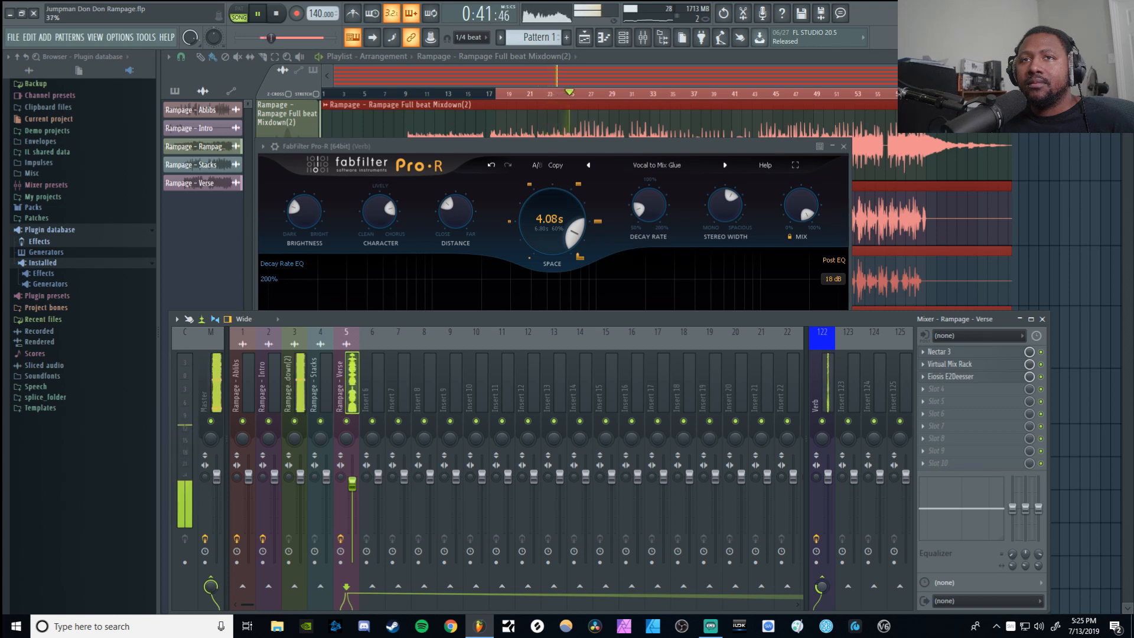
{"action": "left_click_drag", "start_coordinate": [352, 483], "coordinate": [352, 486]}
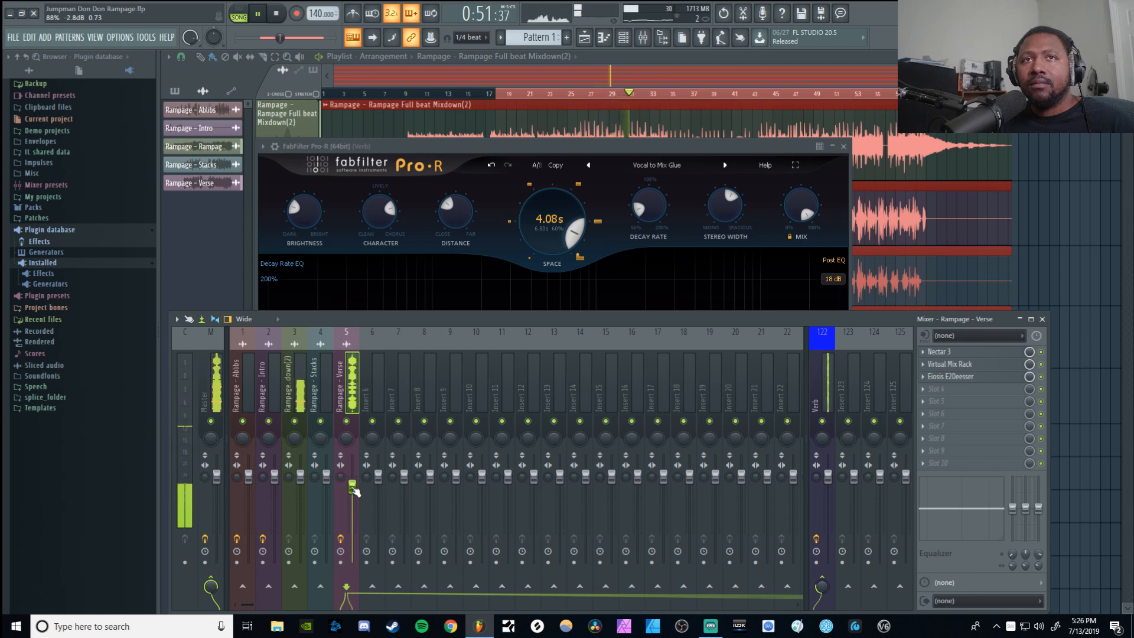
{"action": "key", "text": "space"}
- Set the Master track's stereo separation to 75% merged, reset it, and adjust it again
{"action": "left_click", "coordinate": [211, 385]}
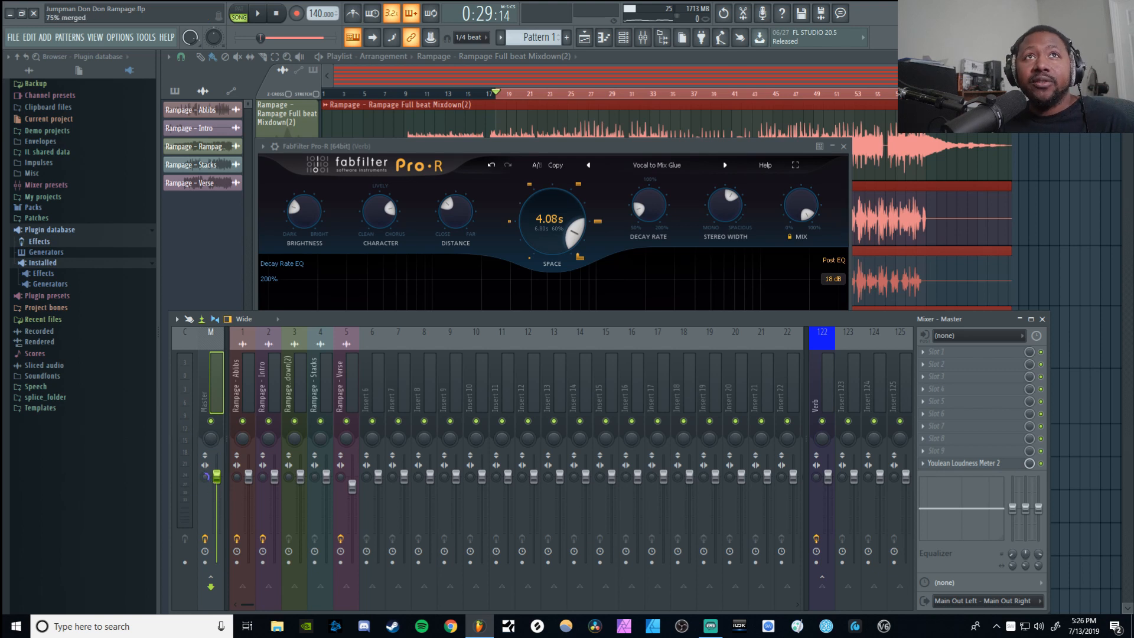
{"action": "right_click", "coordinate": [206, 476]}
{"action": "left_click", "coordinate": [225, 441]}
{"action": "left_click_drag", "start_coordinate": [205, 478], "coordinate": [206, 508]}
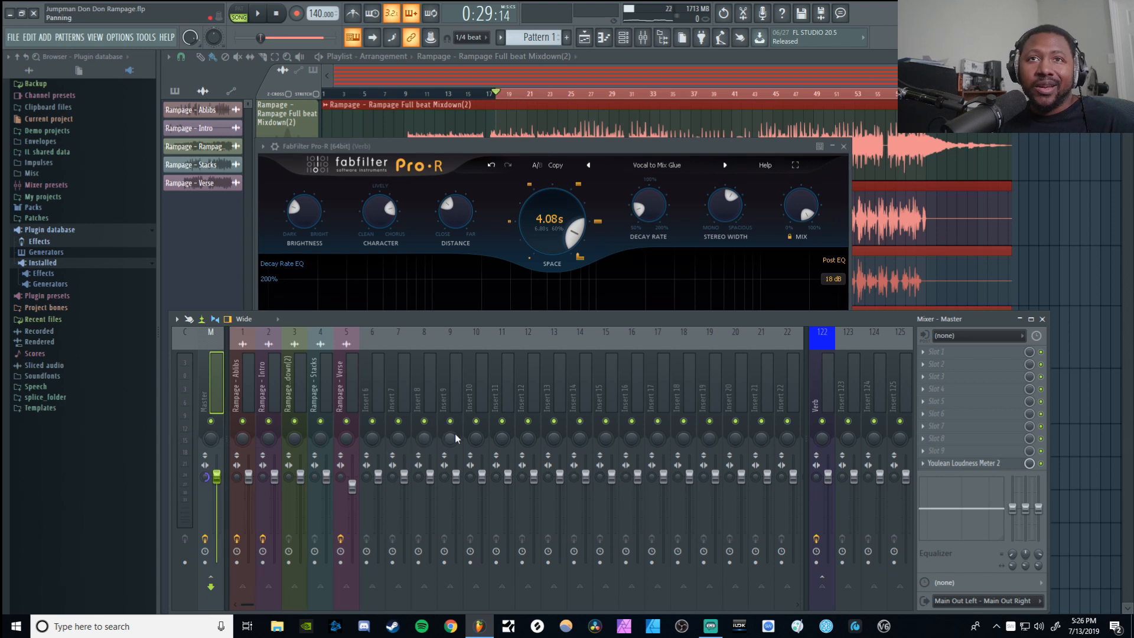
- Lower the Verse track's fader slightly during playback, reset the Master track's stereo separation, and stop playback
{"action": "key", "text": "space"}
{"action": "left_click", "coordinate": [352, 486]}
{"action": "left_click_drag", "start_coordinate": [352, 487], "coordinate": [352, 488]}
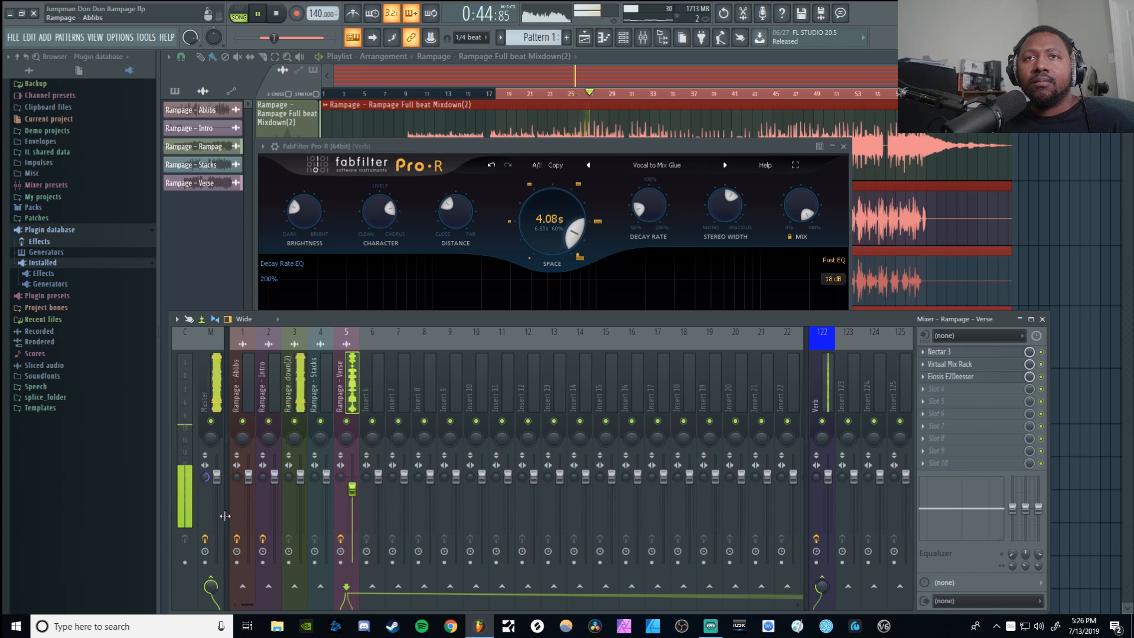
{"action": "right_click", "coordinate": [205, 477]}
{"action": "left_click", "coordinate": [230, 442]}
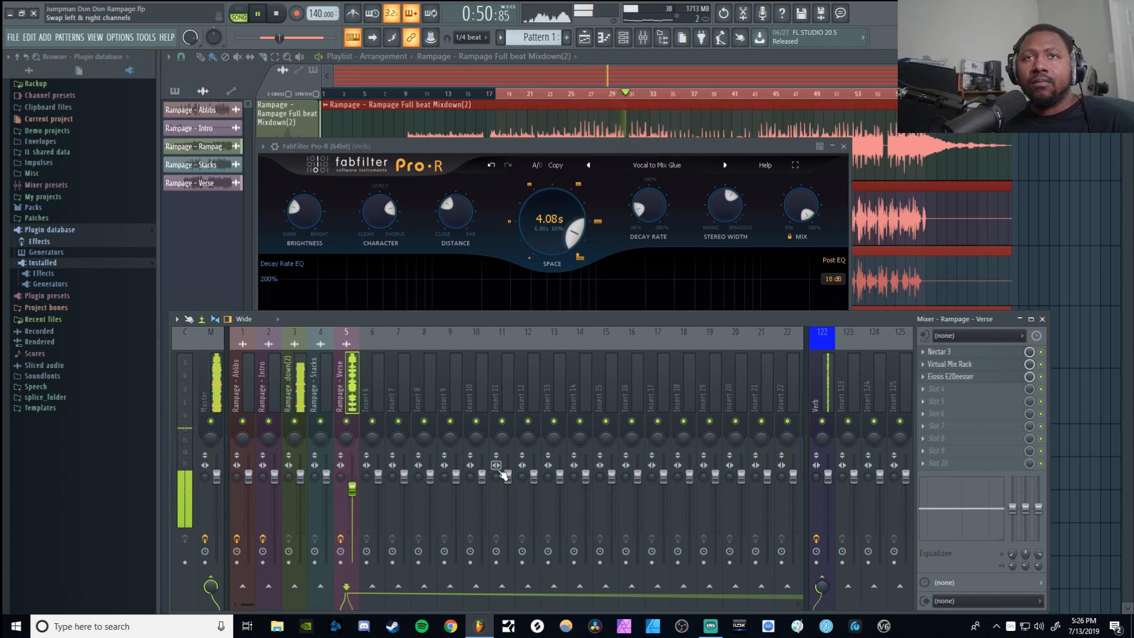
{"action": "key", "text": "space"}
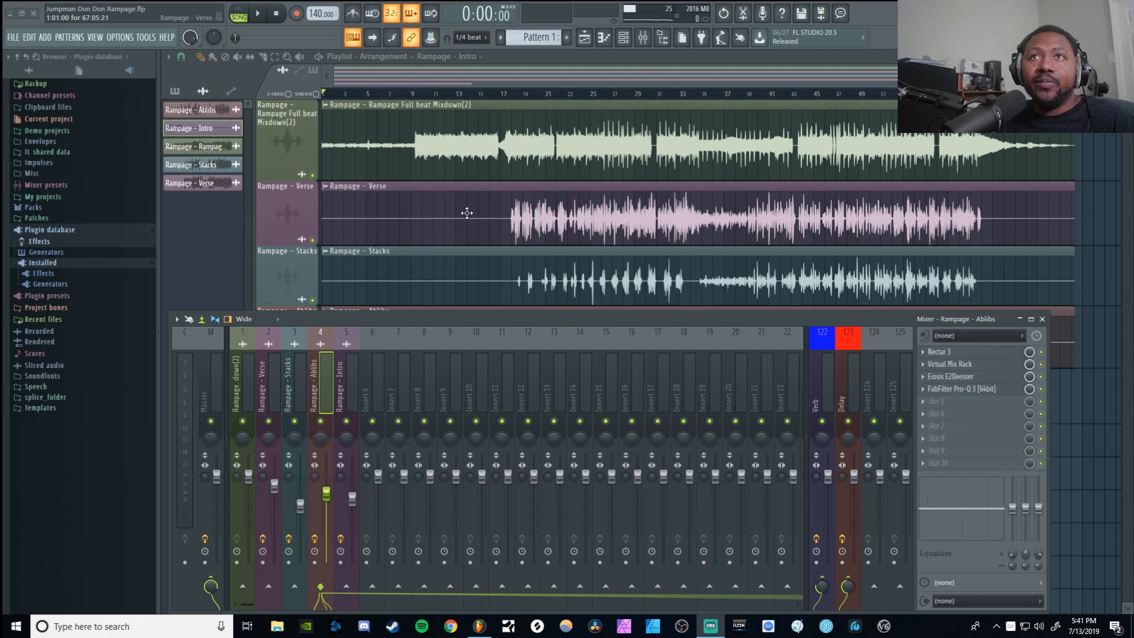
- Solo the Stacks playlist track, select its mixer track, and audition it from about bar 17
{"action": "left_click", "coordinate": [313, 300], "text": "ctrl"}
{"action": "left_click", "coordinate": [503, 94]}
{"action": "key", "text": "F9"}
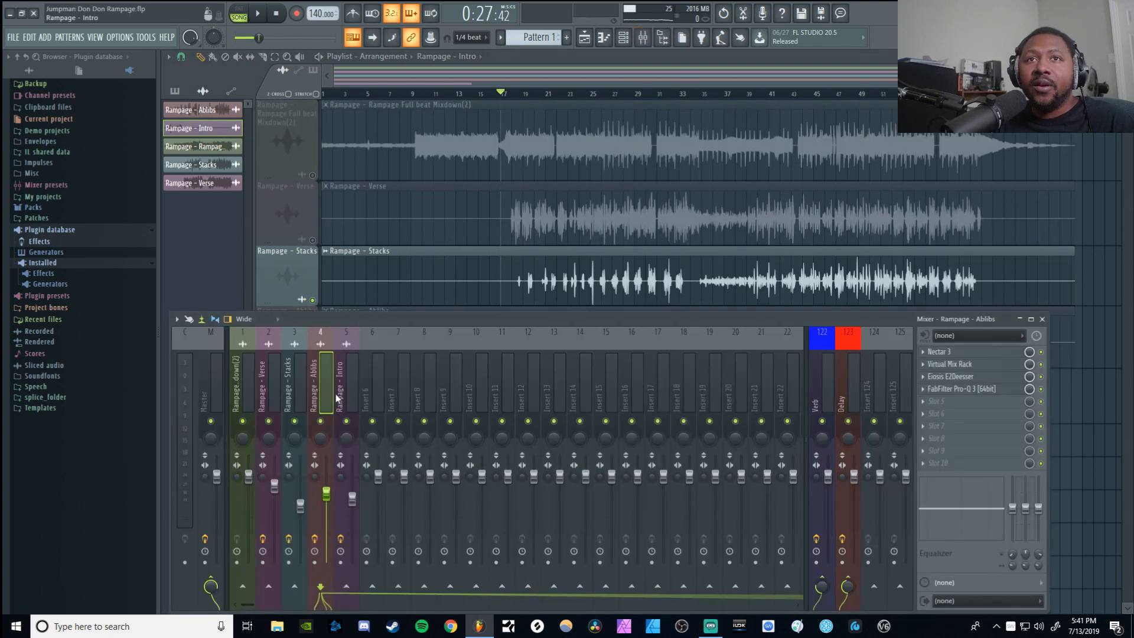
{"action": "left_click", "coordinate": [298, 403]}
{"action": "key", "text": "space"}
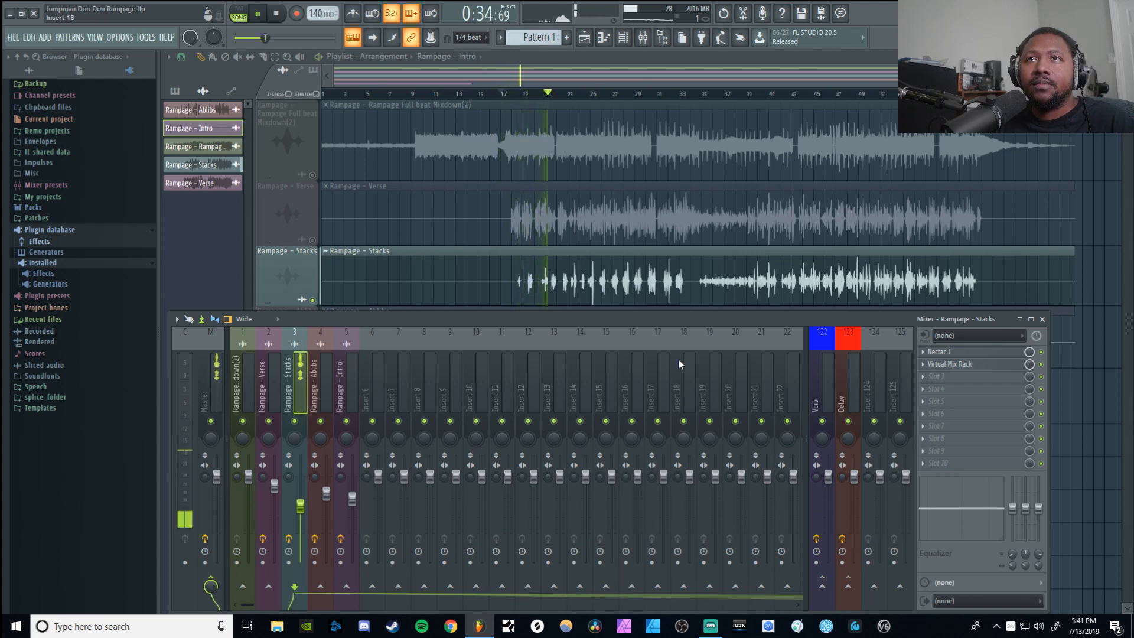
{"action": "key", "text": "space"}
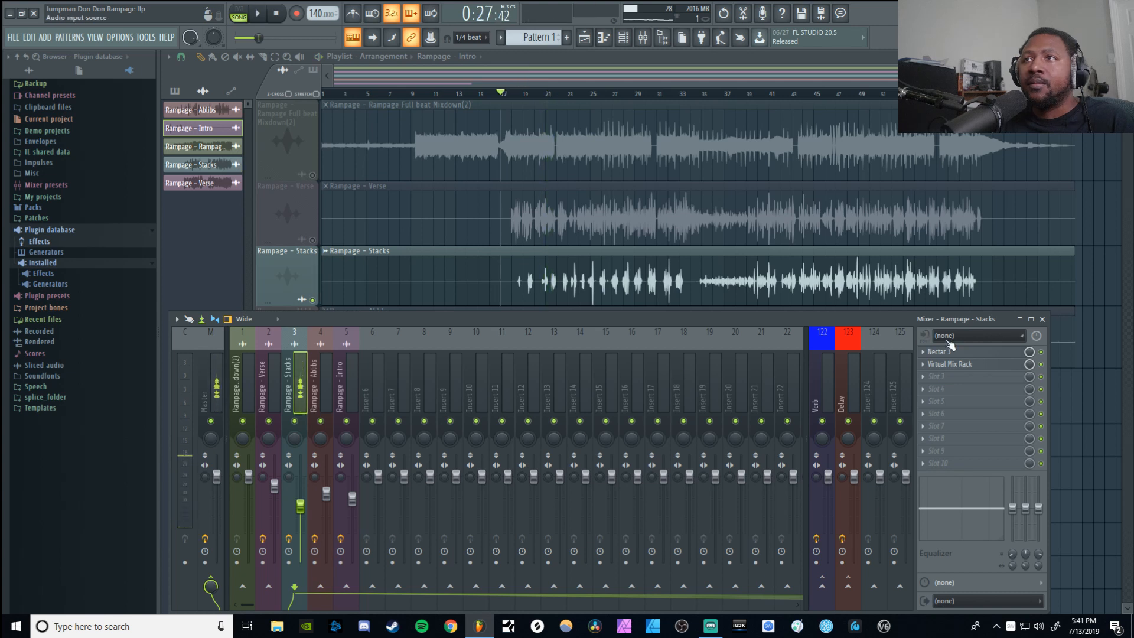
- Open Nectar 3 on the Stacks track and examine its EQ 1 and De-esser modules
{"action": "left_click", "coordinate": [959, 351]}
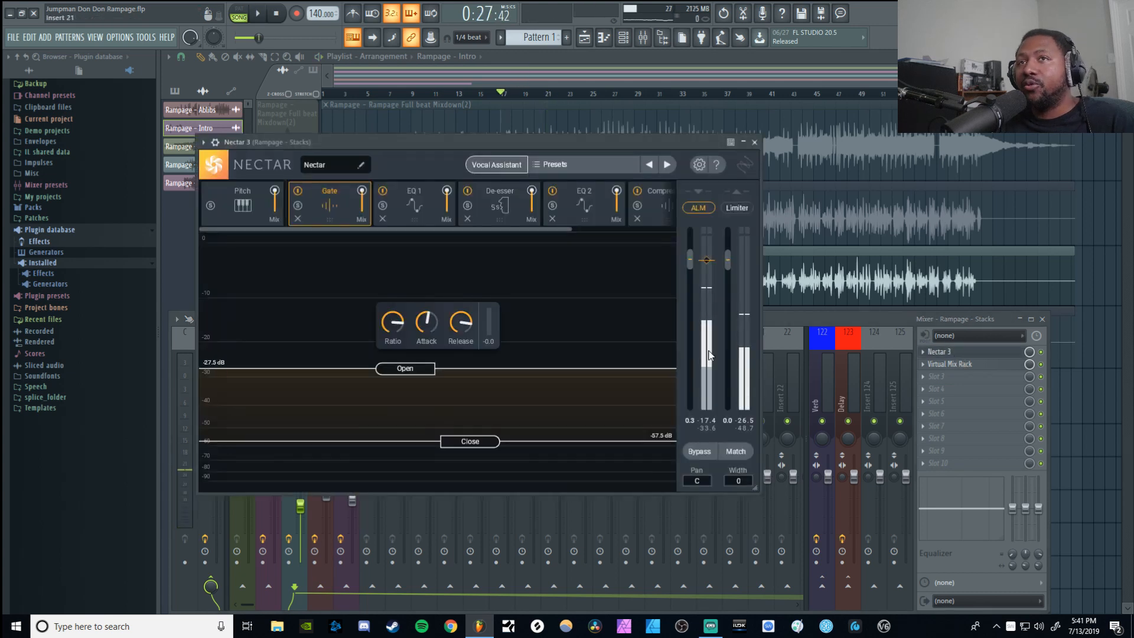
{"action": "left_click", "coordinate": [420, 206]}
{"action": "left_click", "coordinate": [523, 206]}
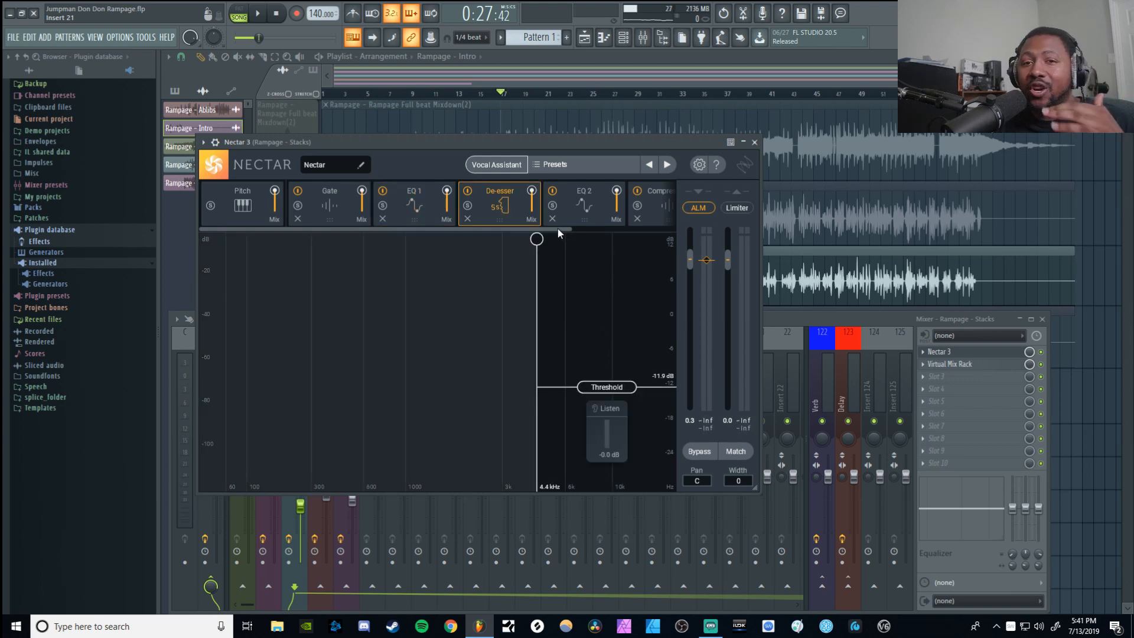
{"action": "mouse_move", "coordinate": [558, 228]}
{"action": "left_mouse_down"}
{"action": "mouse_move", "coordinate": [681, 222]}
{"action": "mouse_move", "coordinate": [565, 240]}
{"action": "left_mouse_up"}
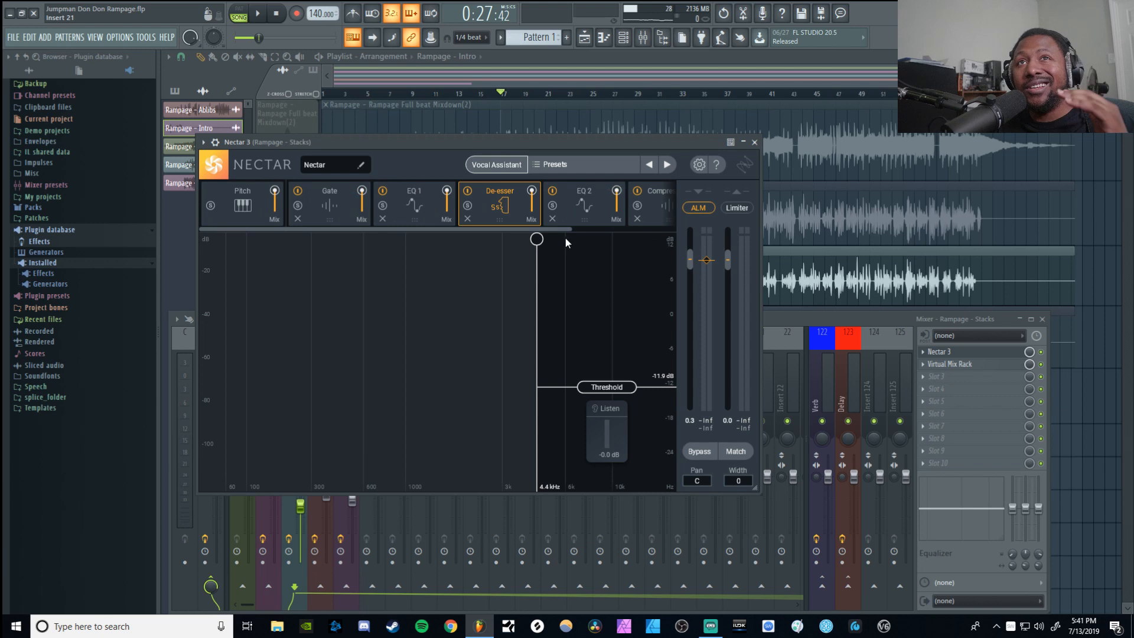
- Audition the Stacks through Nectar 3's Gate, raise the Gate's Close threshold to about -54.1 dB, and close the plugin
{"action": "left_click", "coordinate": [344, 196]}
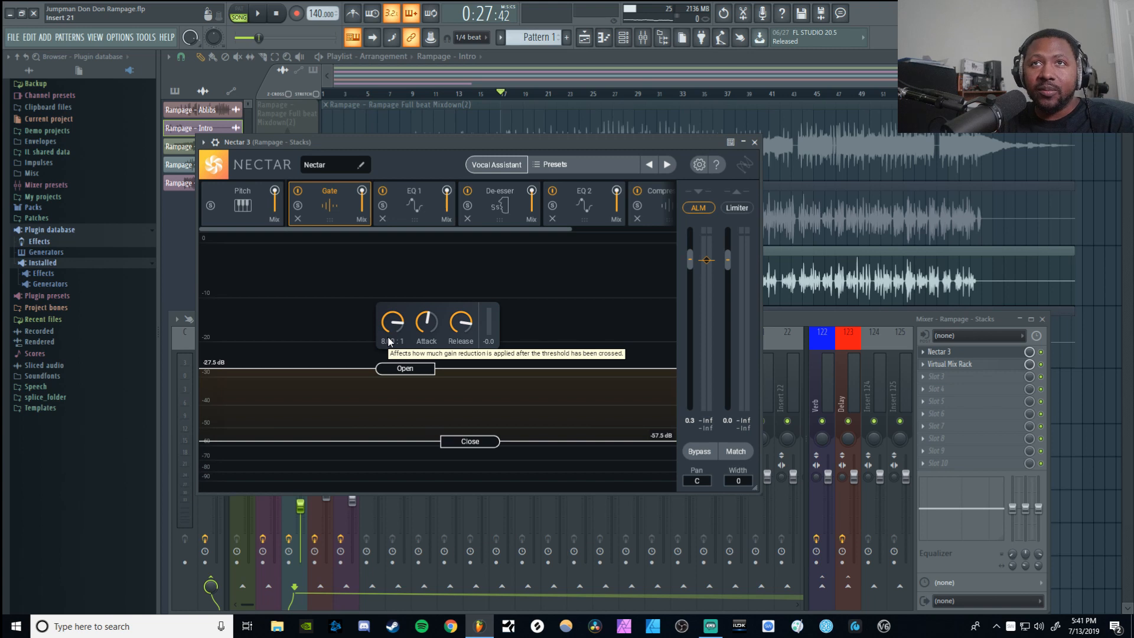
{"action": "key", "text": "space"}
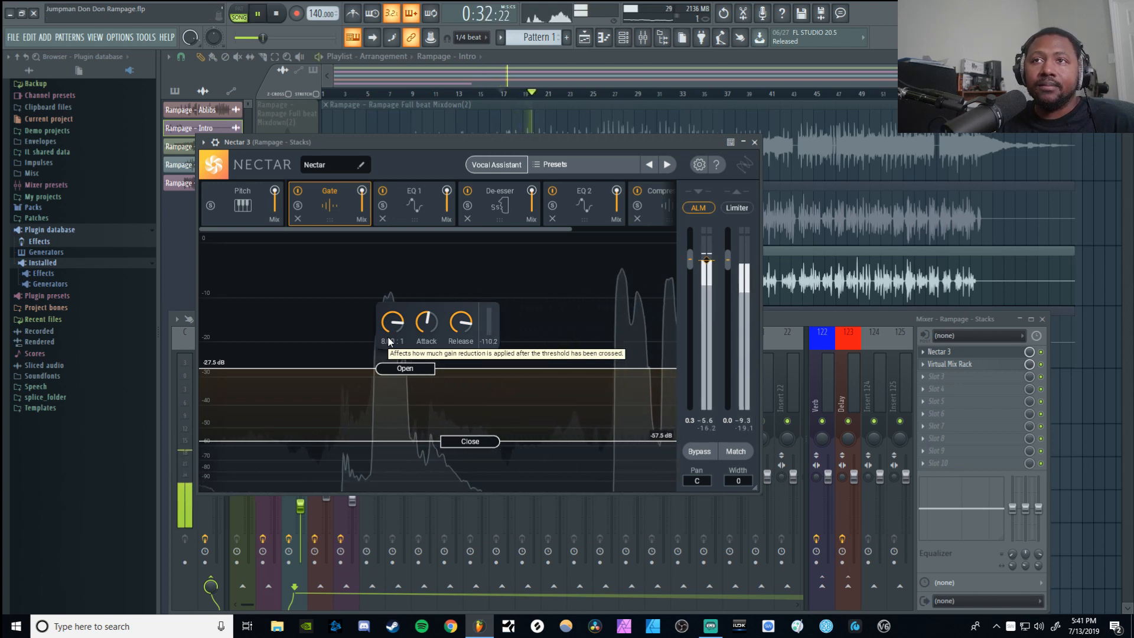
{"action": "key", "text": "space"}
{"action": "left_click_drag", "start_coordinate": [481, 441], "coordinate": [480, 436]}
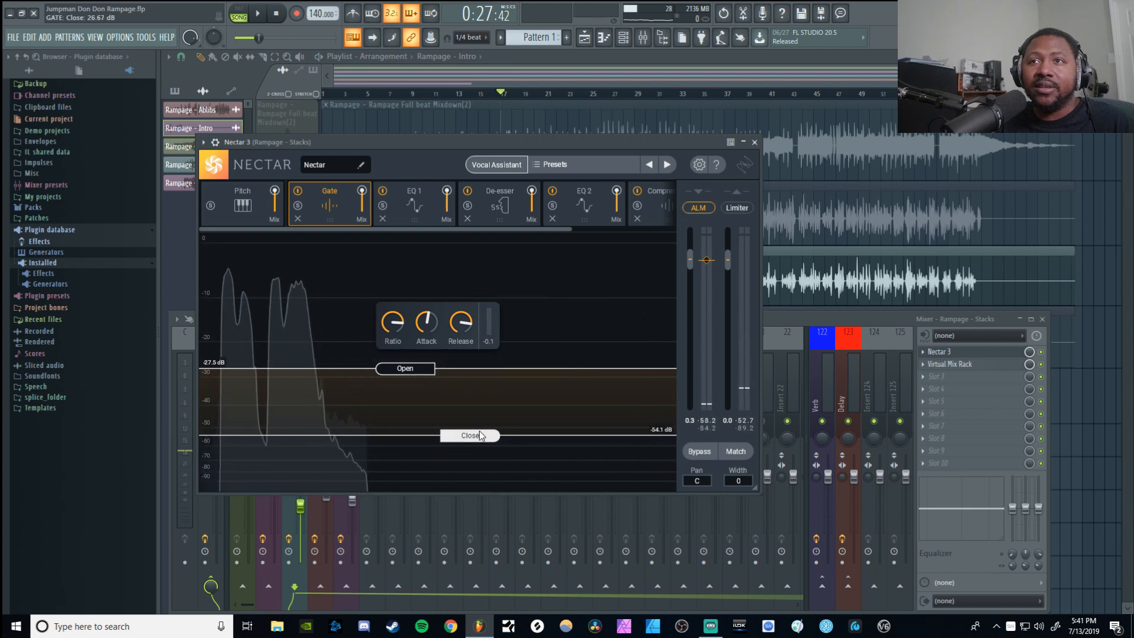
{"action": "left_click", "coordinate": [755, 143]}
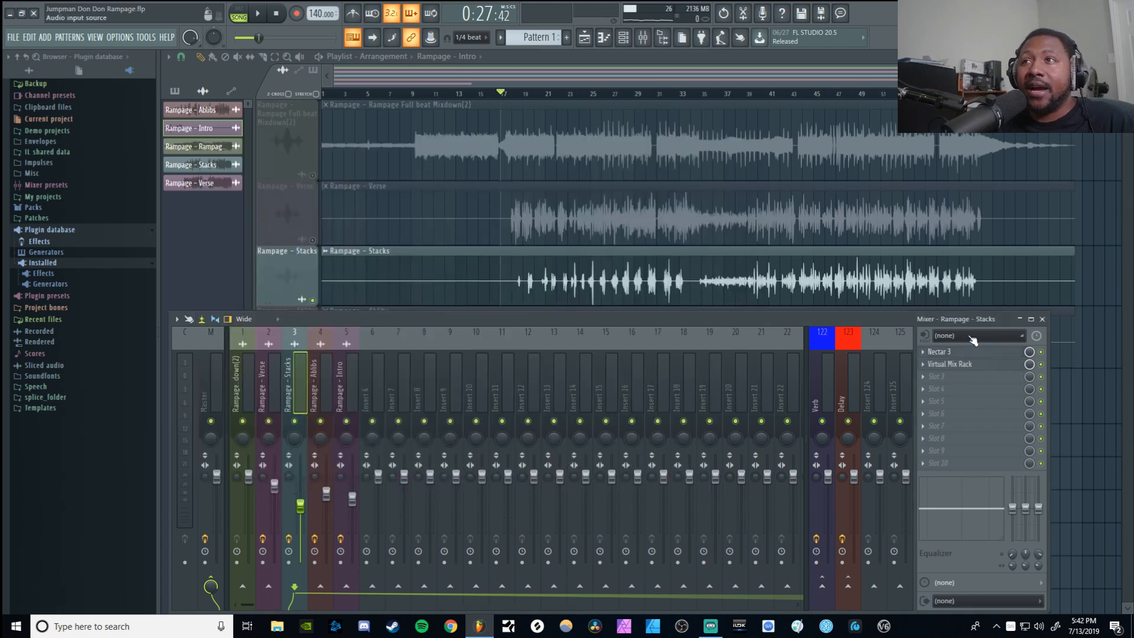
- Review the Virtual Mix Rack chain on the Stacks track and close it
{"action": "left_click", "coordinate": [949, 364]}
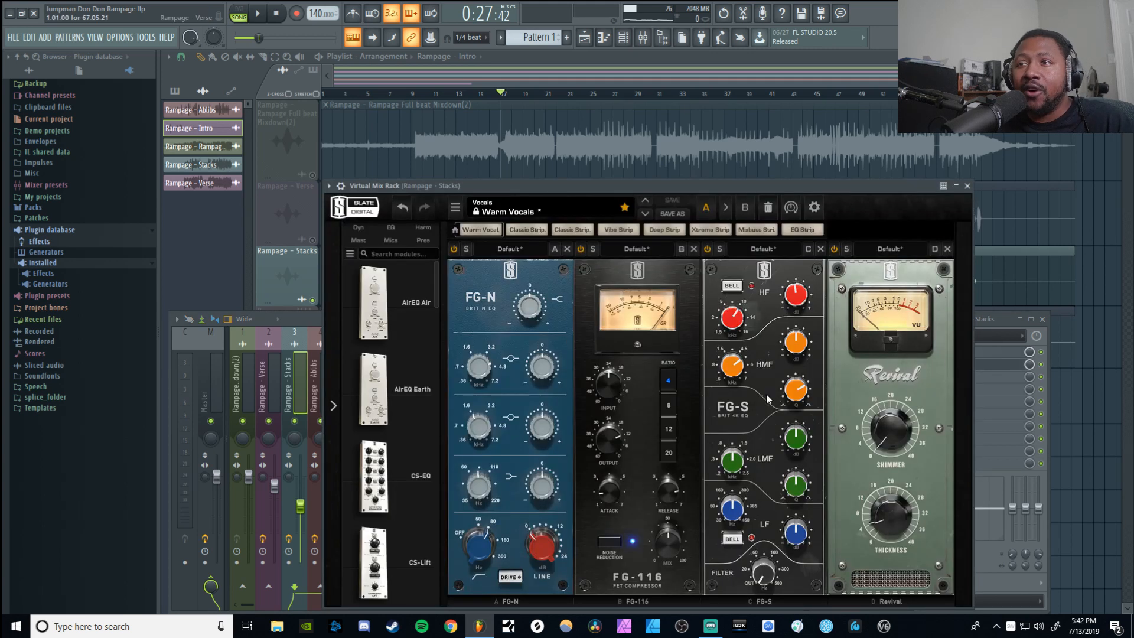
{"action": "left_click", "coordinate": [967, 185]}
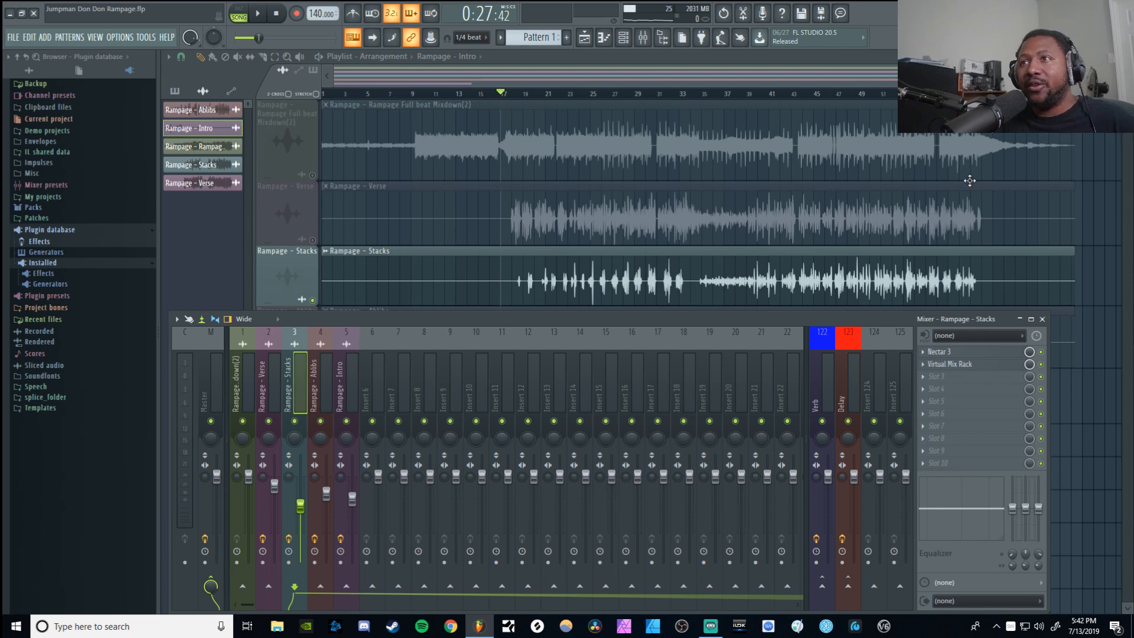
- Load Fruity Parametric EQ 2 into slot 3 of the Stacks track and choose its 20Hz + 18kHz cut preset
{"action": "left_click", "coordinate": [958, 374]}
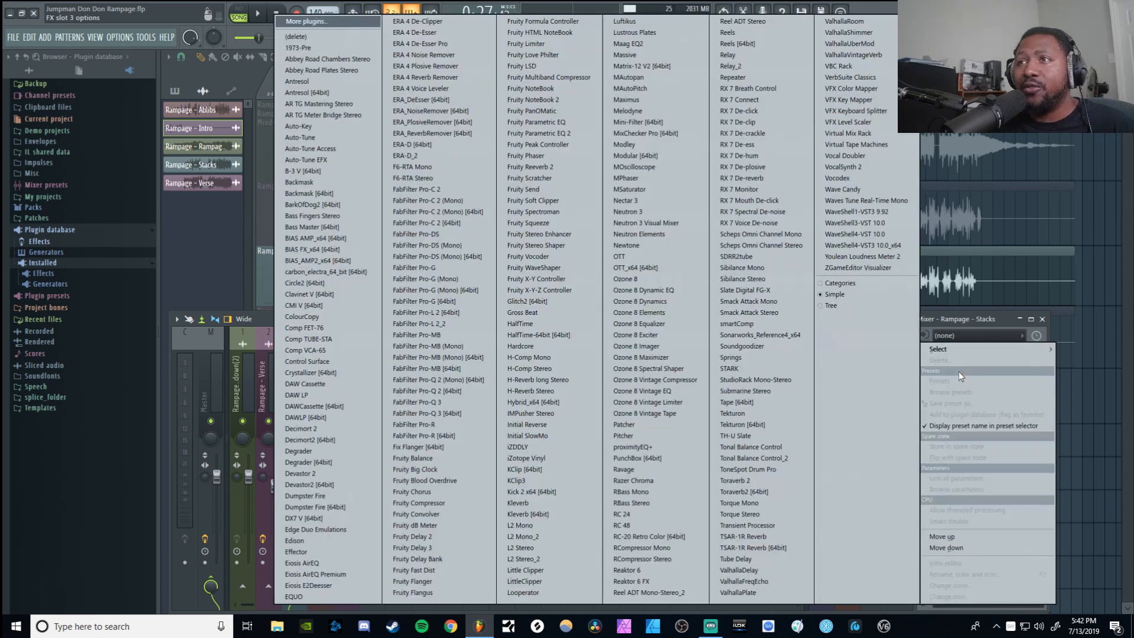
{"action": "mouse_move", "coordinate": [937, 348]}
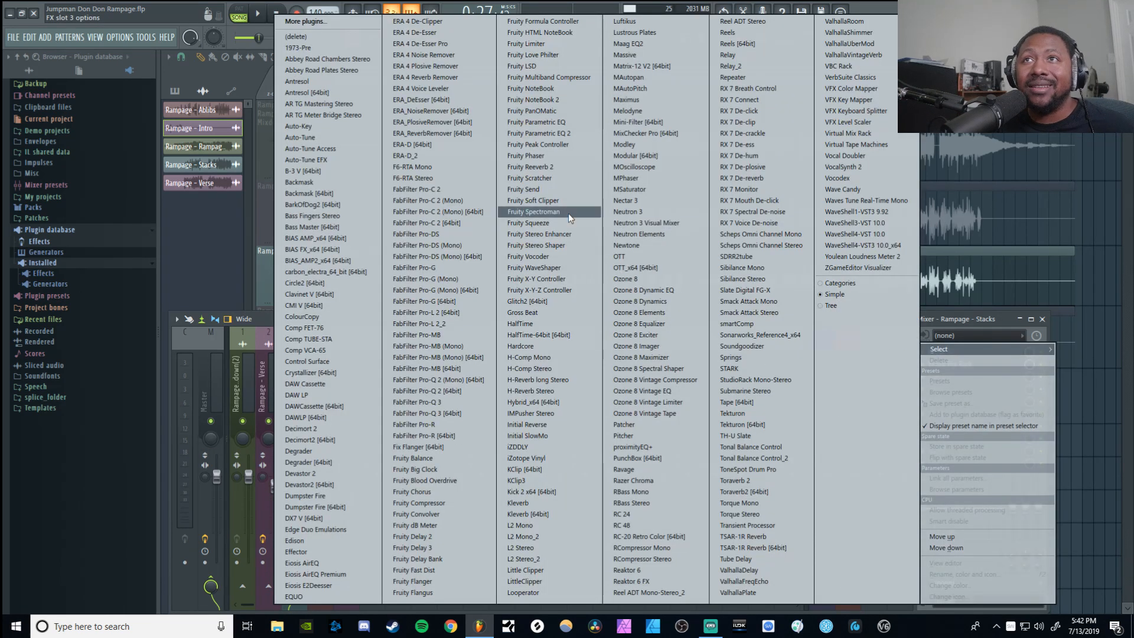
{"action": "left_click", "coordinate": [550, 135]}
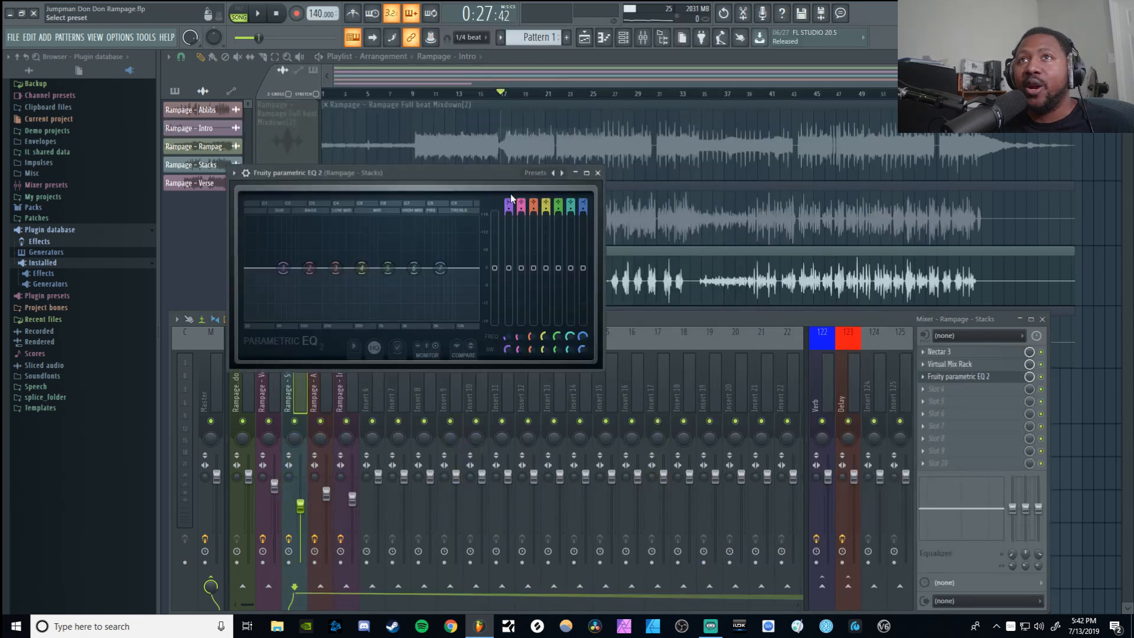
{"action": "left_click", "coordinate": [562, 173]}
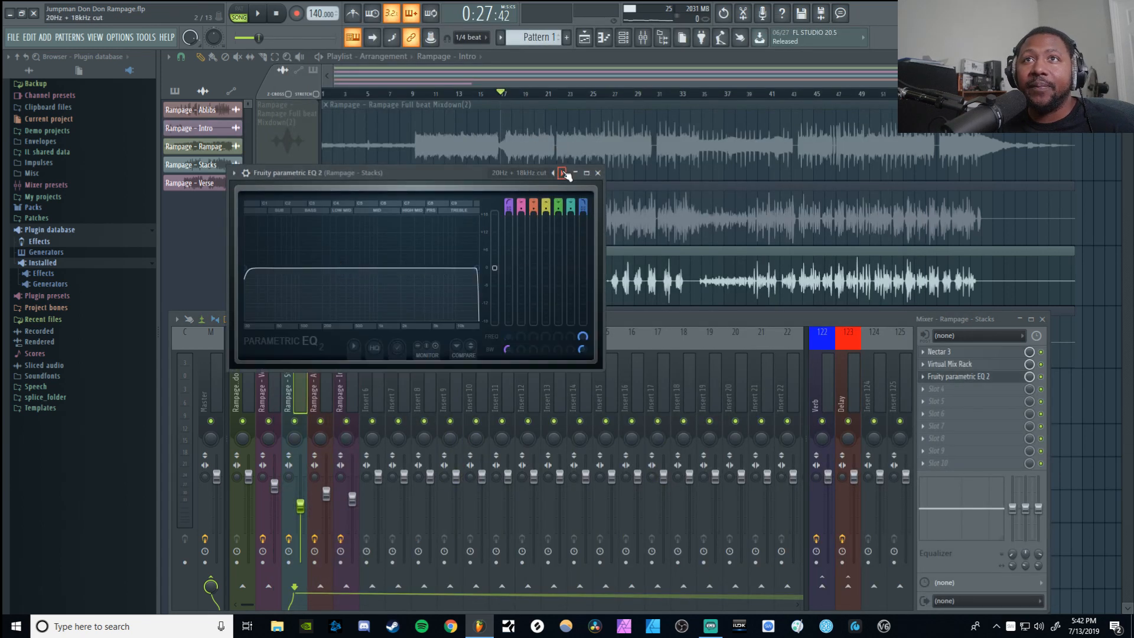
- Lower the Stacks EQ's band 7 low-pass cutoff to about 7782 Hz, audition it, and close the plugin and mixer
{"action": "left_click_drag", "start_coordinate": [470, 267], "coordinate": [447, 268]}
{"action": "key", "text": "space"}
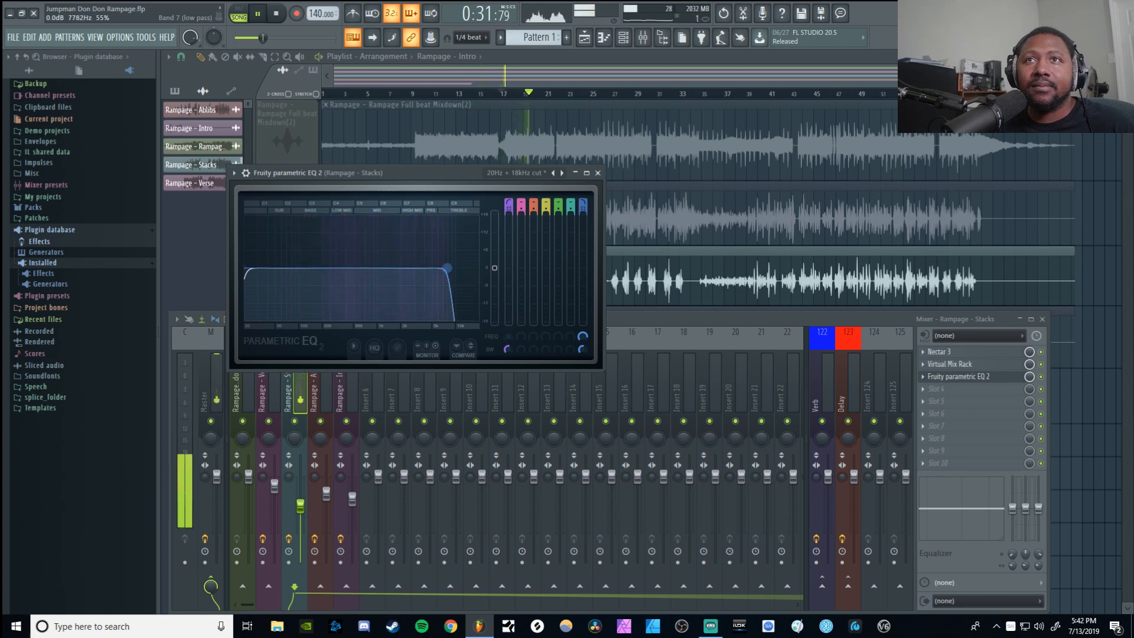
{"action": "key", "text": "space"}
{"action": "key", "text": "F12"}
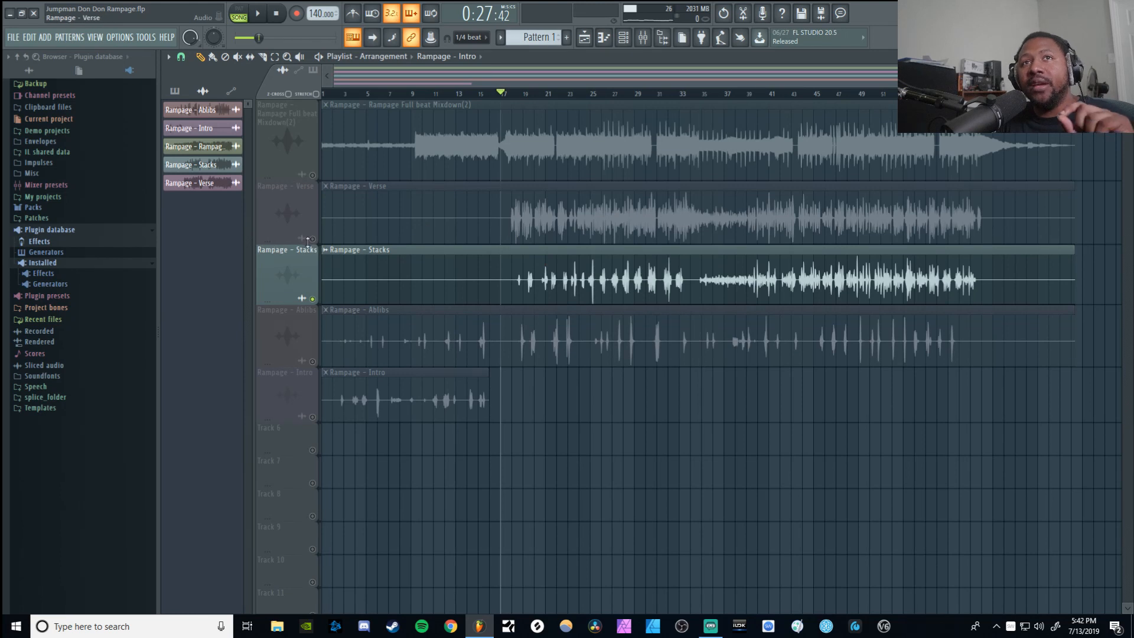
- Unmute the Verse track in the playlist and audition it together with the Stacks
{"action": "left_click", "coordinate": [312, 239]}
{"action": "key", "text": "space"}
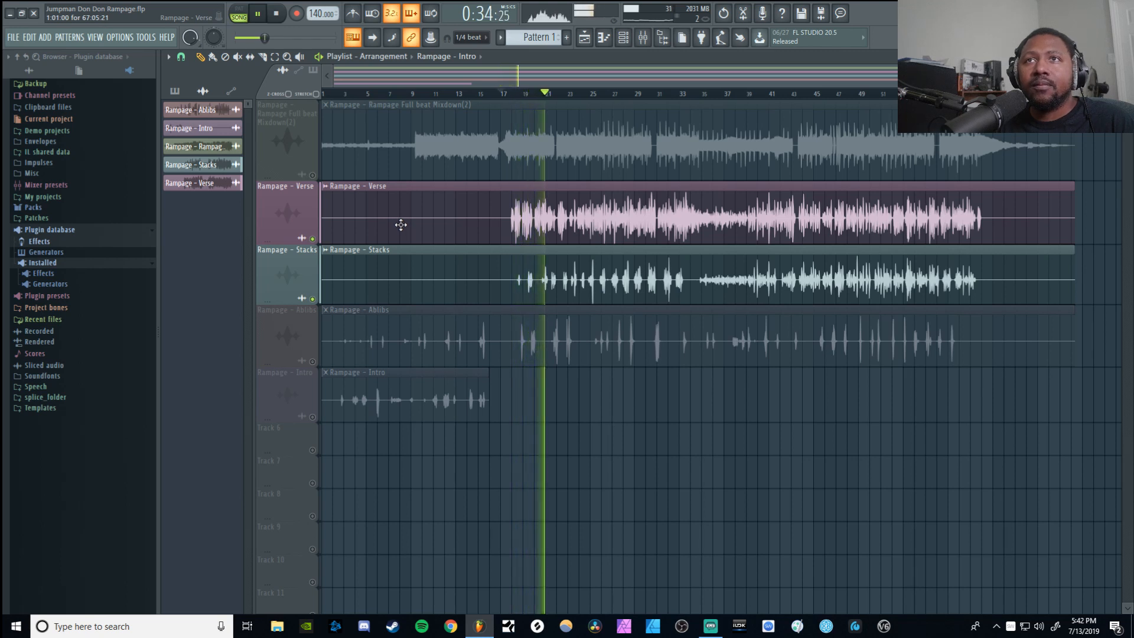
{"action": "key", "text": "space"}
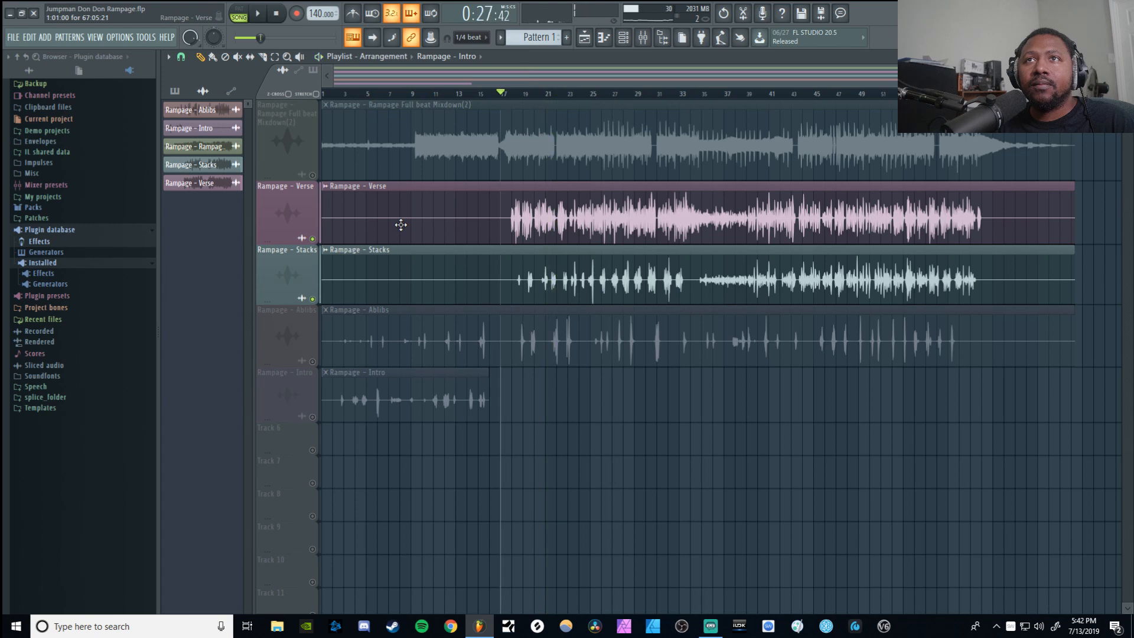
- Look over the channel rack and the mixer, and close both windows
{"action": "left_click", "coordinate": [623, 39]}
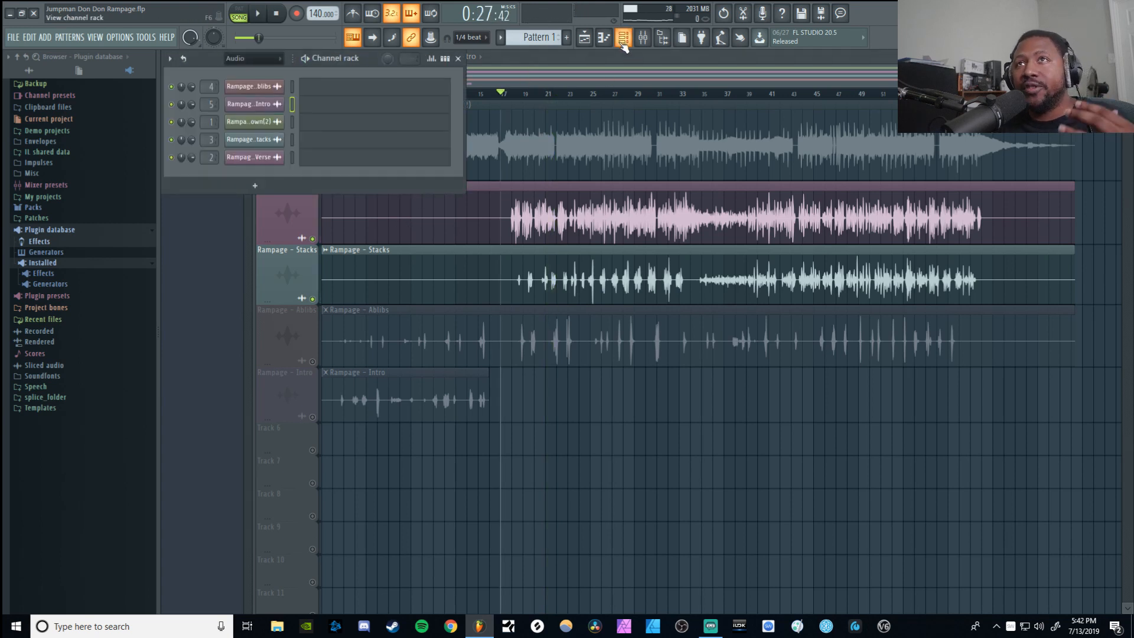
{"action": "left_click", "coordinate": [642, 37]}
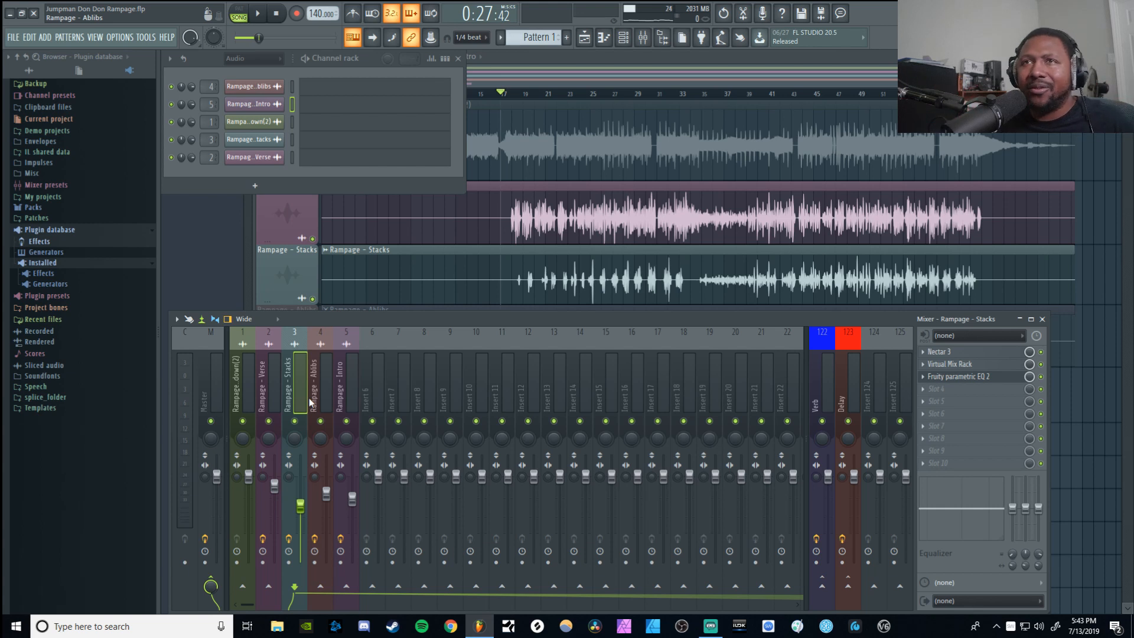
{"action": "left_click", "coordinate": [579, 59]}
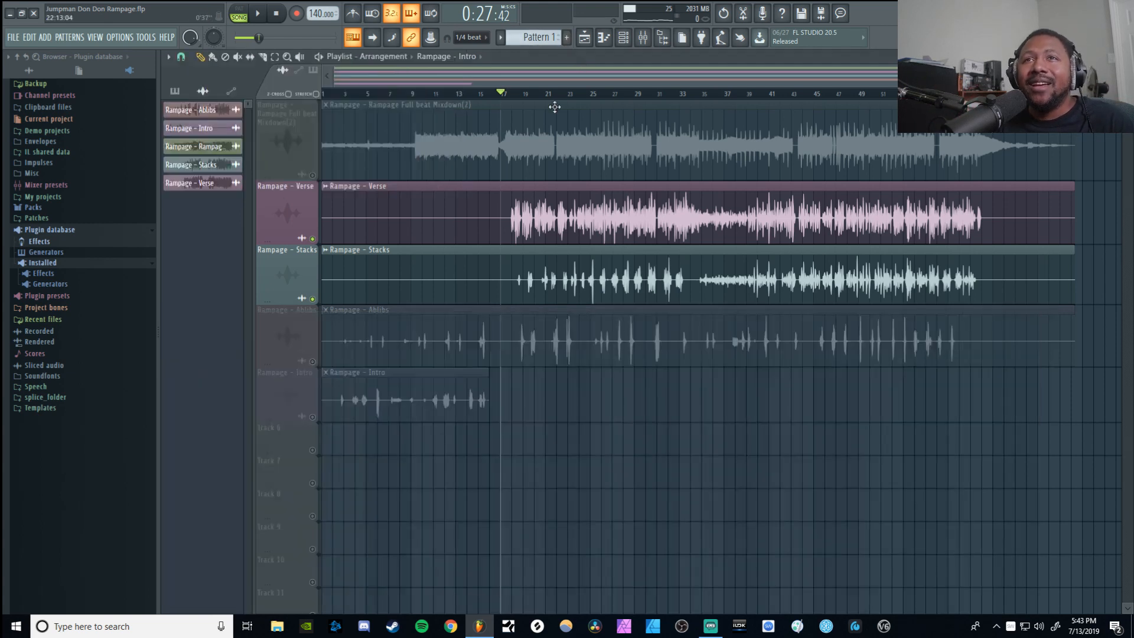
- Solo the Ablibs playlist track, move the playhead to about bar 18, and select the Ablibs mixer track
{"action": "right_click", "coordinate": [312, 361]}
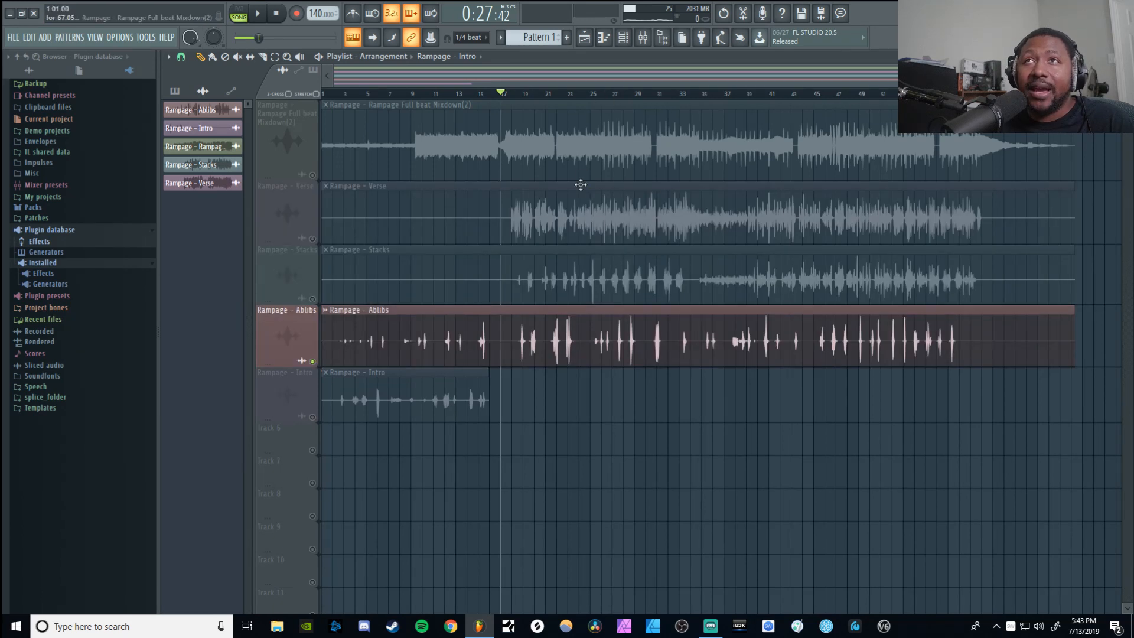
{"action": "left_click", "coordinate": [513, 94]}
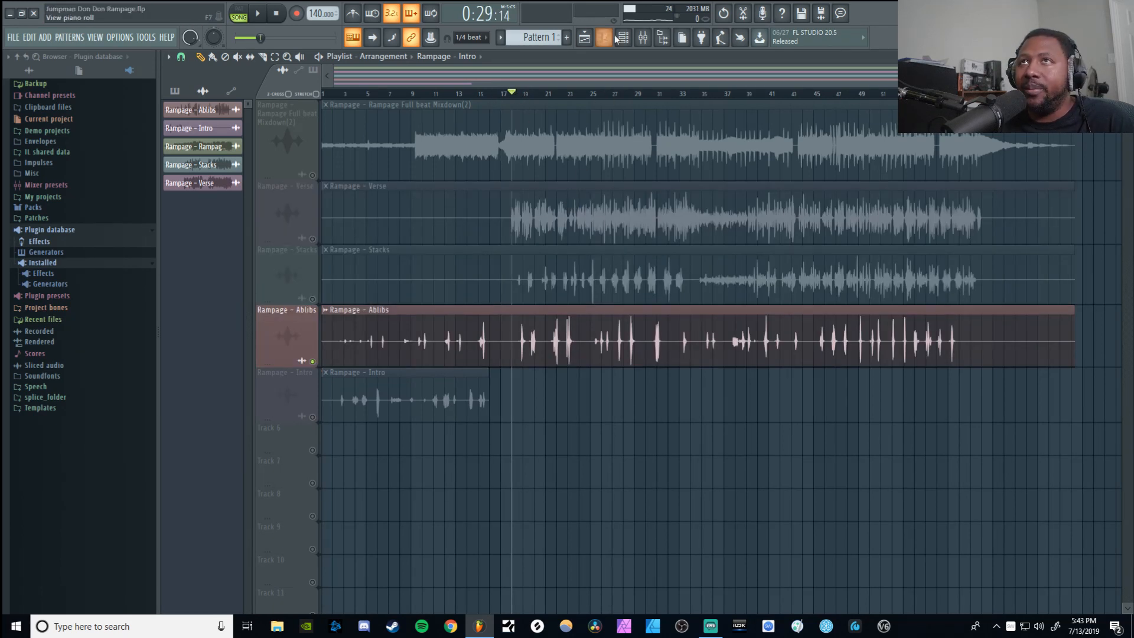
{"action": "key", "text": "F9"}
{"action": "left_click", "coordinate": [324, 381]}
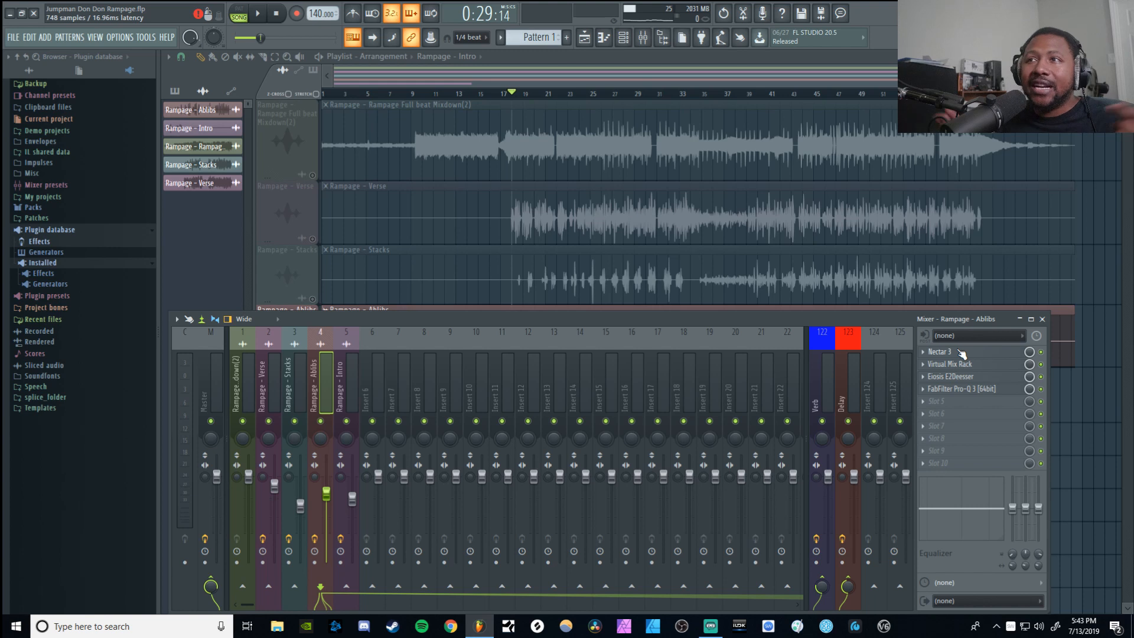
- Review the telephone-style Pro-Q 3 curve on the Ablibs track, close it, and audition the soloed ad-libs
{"action": "left_click", "coordinate": [966, 397]}
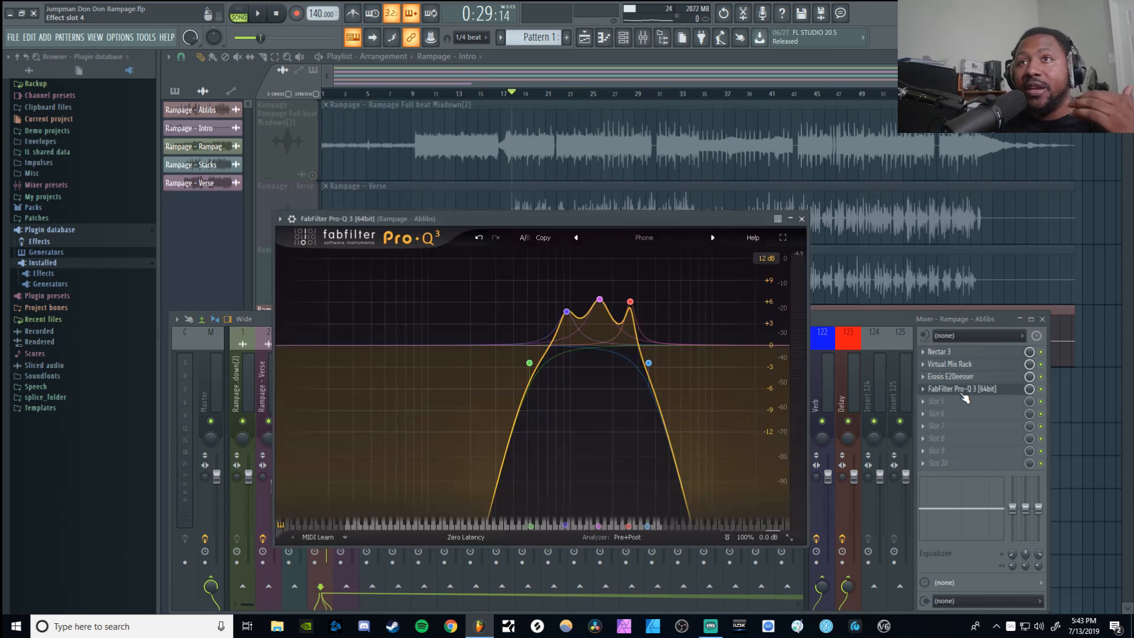
{"action": "left_click", "coordinate": [801, 218]}
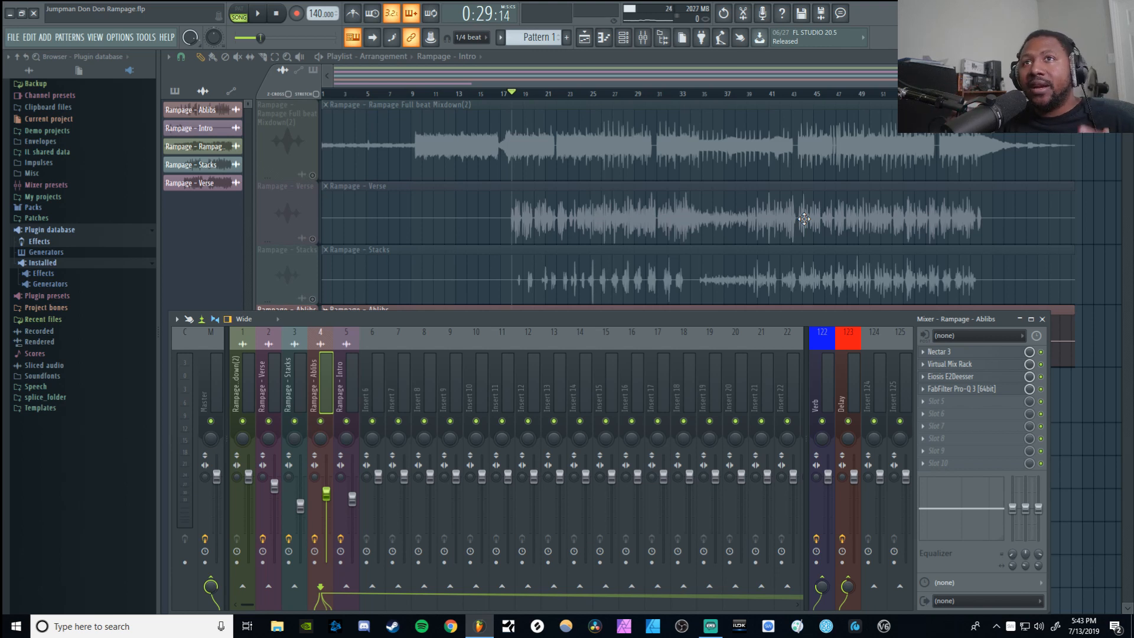
{"action": "key", "text": "space"}
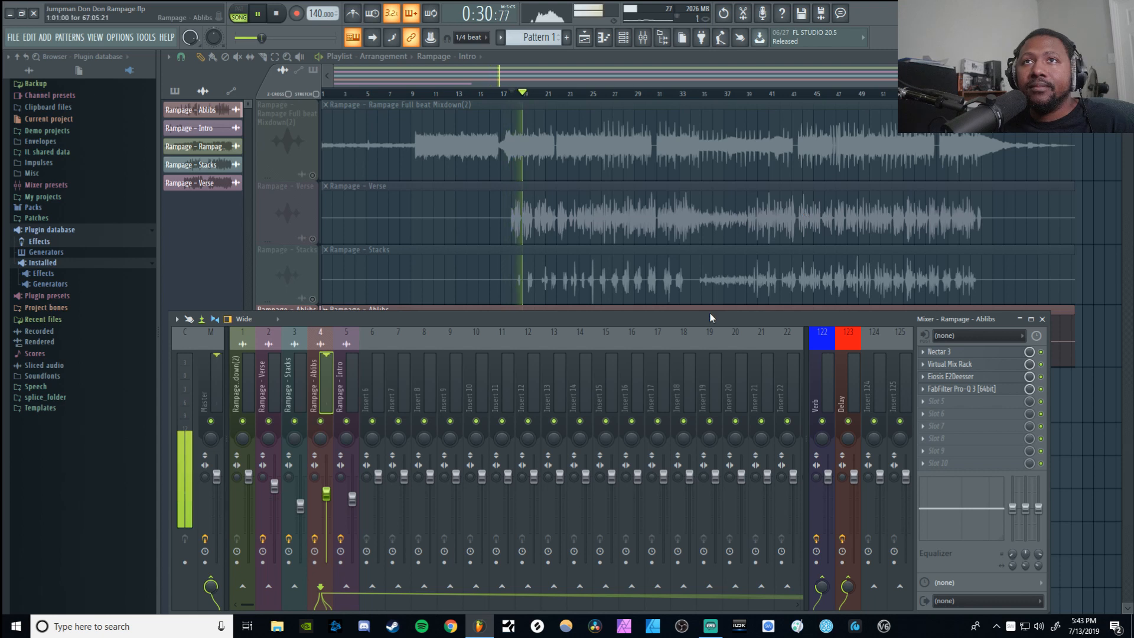
{"action": "key", "text": "space"}
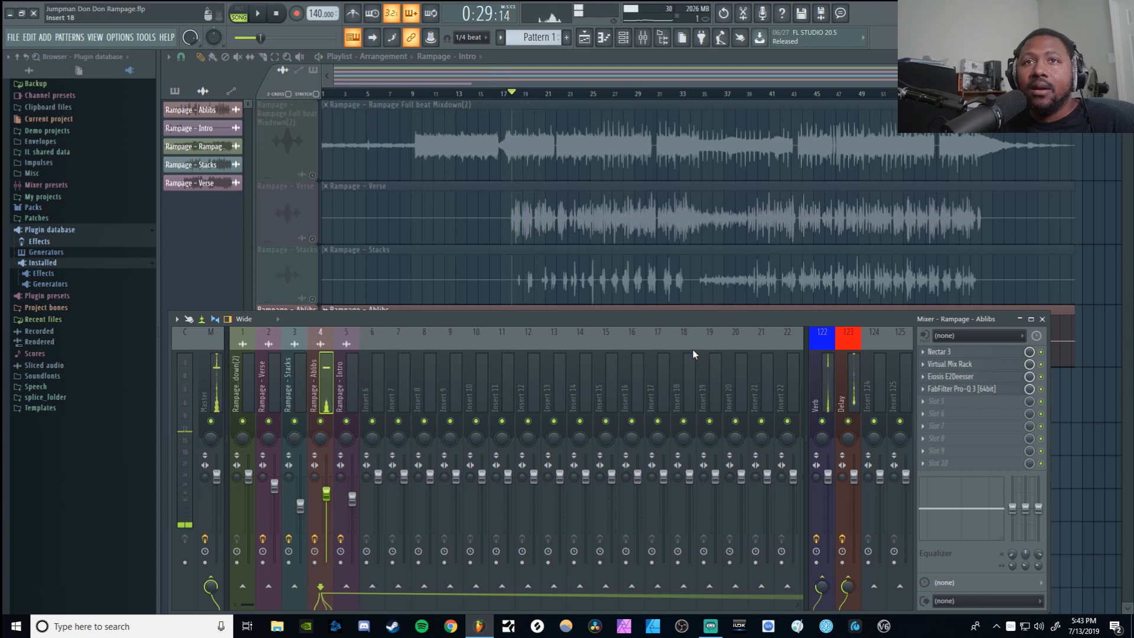
- Check the Verb track's effects and open ValhallaDelay on the Delay track to examine its settings
{"action": "left_click", "coordinate": [817, 370]}
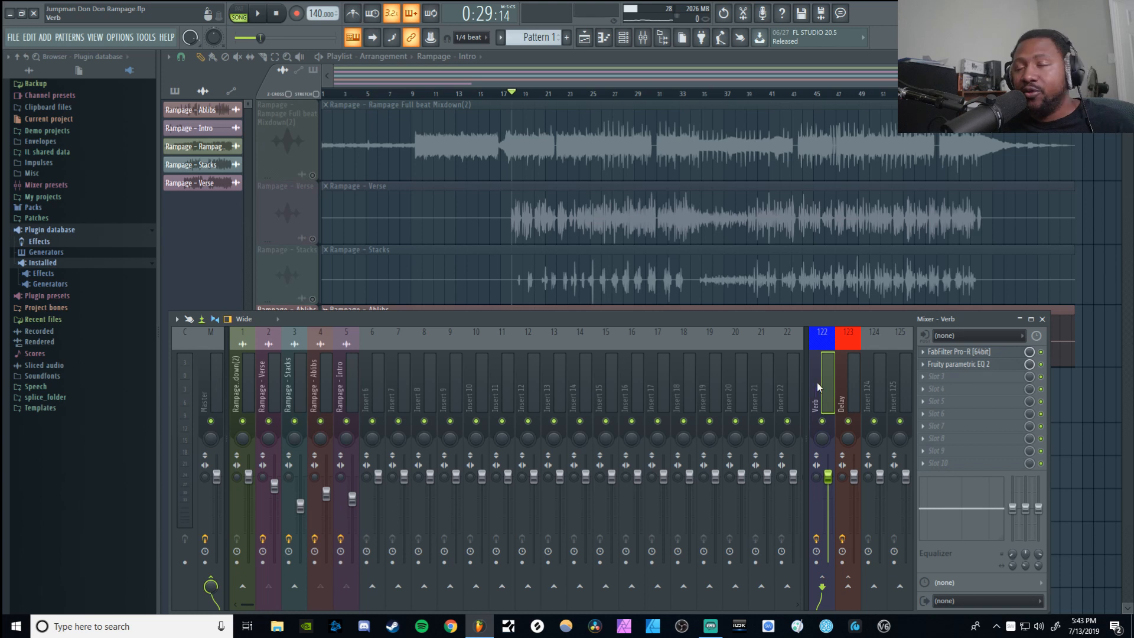
{"action": "left_click", "coordinate": [844, 371]}
{"action": "left_click", "coordinate": [977, 352]}
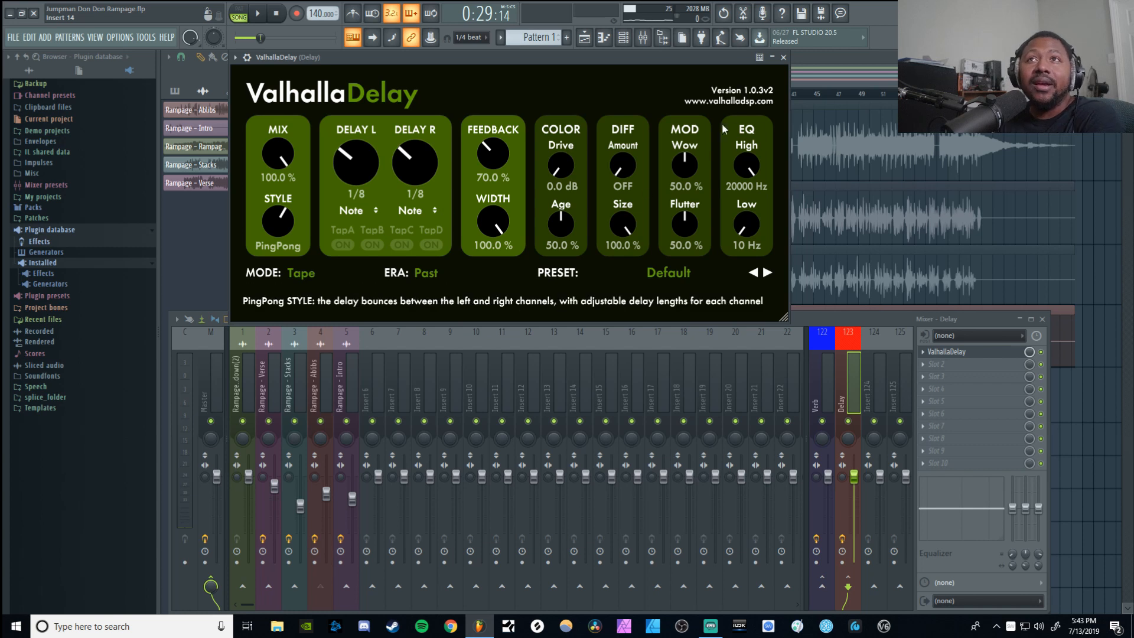
- Close the ValhallaDelay window and audition the soloed ad-libs through their delay and reverb sends
{"action": "left_click", "coordinate": [783, 57]}
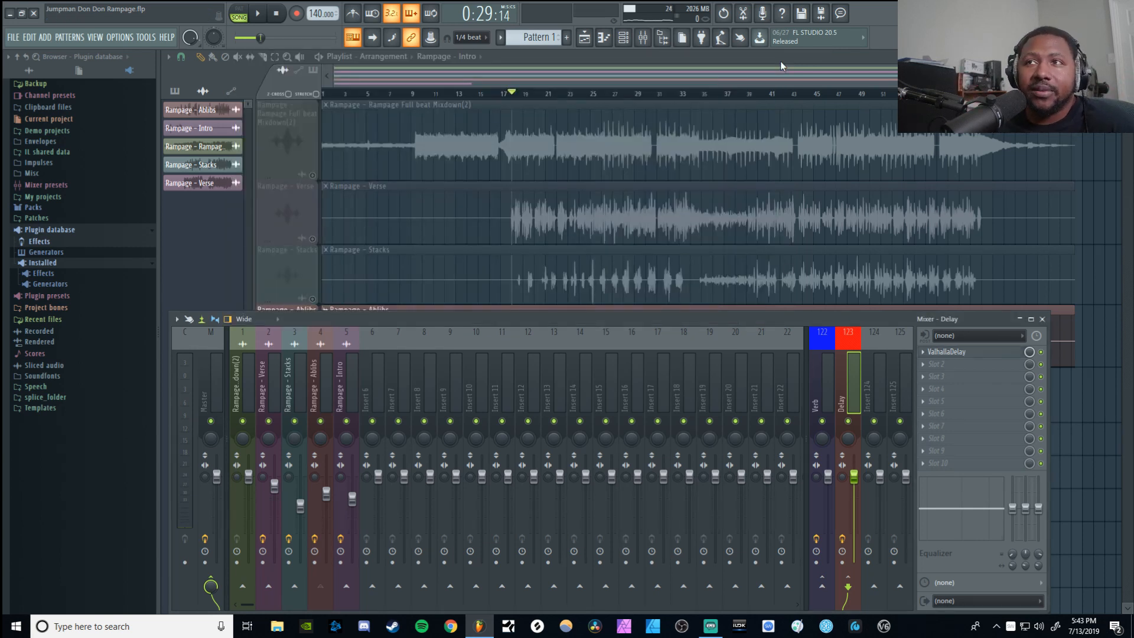
{"action": "key", "text": "space"}
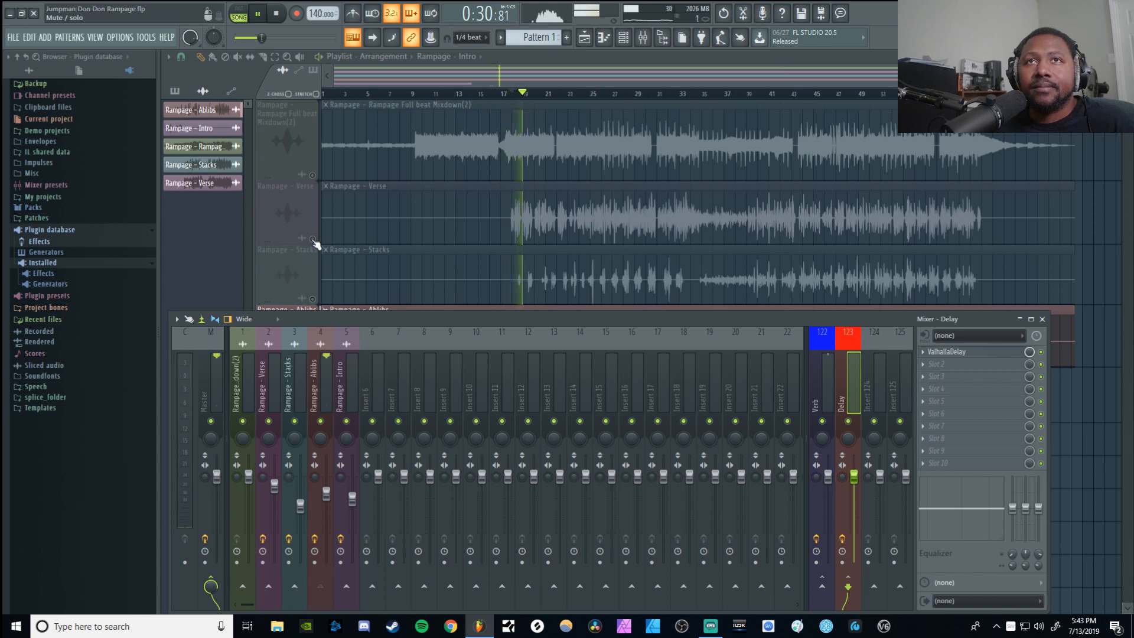
{"action": "key", "text": "space"}
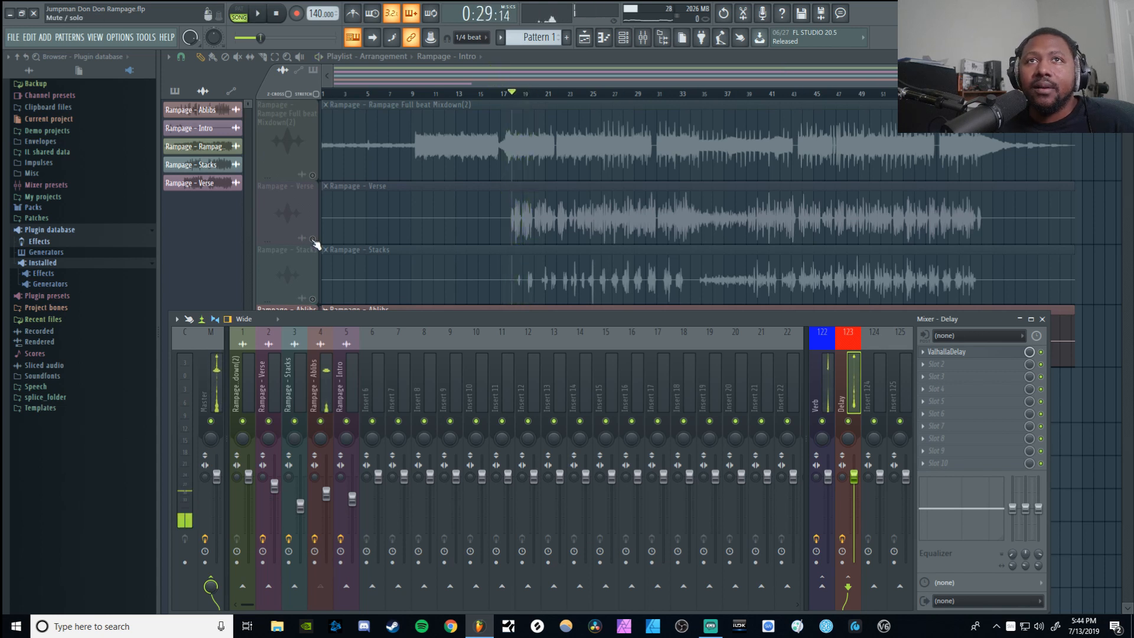
- Unmute the Verse playlist track and audition it together with the ad-libs
{"action": "left_click", "coordinate": [312, 239]}
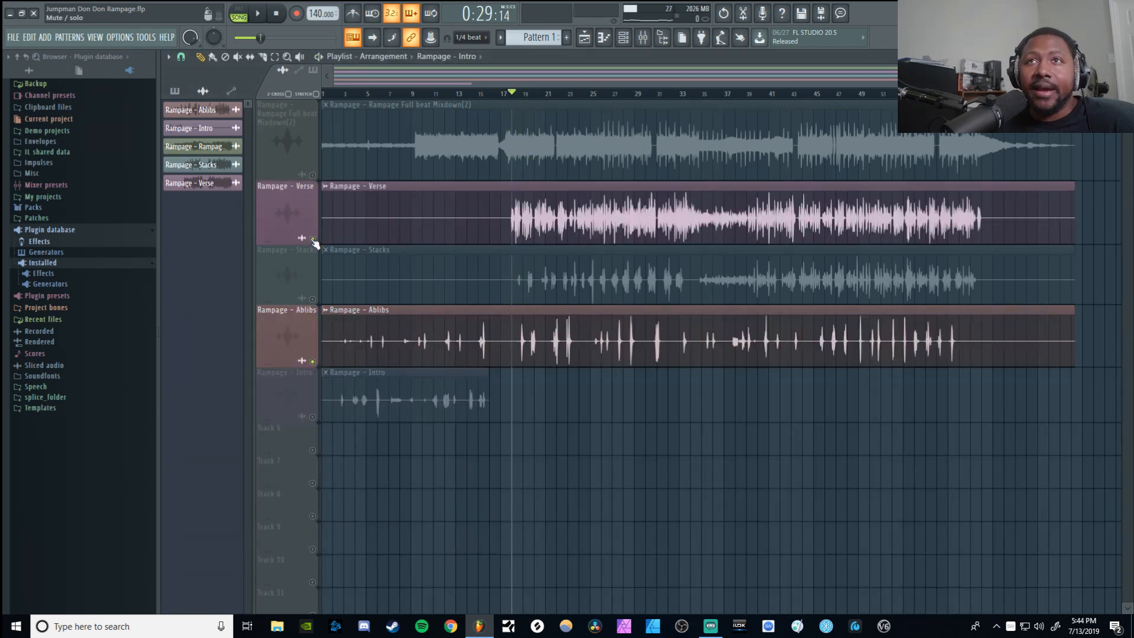
{"action": "key", "text": "space"}
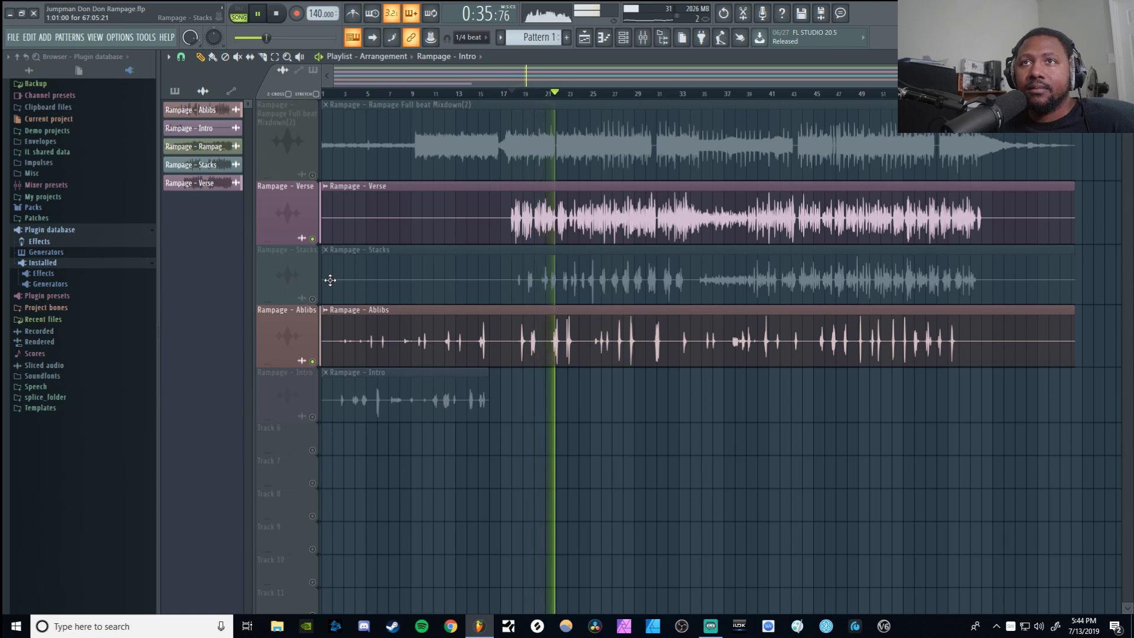
{"action": "key", "text": "space"}
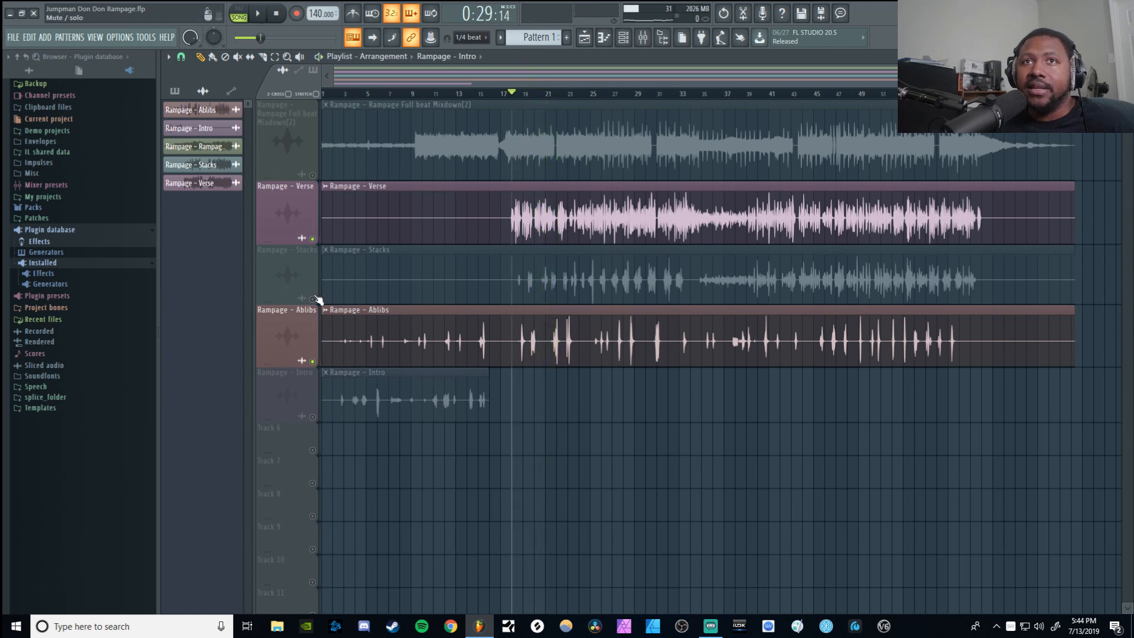
- Unmute the Stacks and full beat playlist tracks and audition the combined verse mix
{"action": "left_click", "coordinate": [312, 299]}
{"action": "left_click", "coordinate": [312, 175]}
{"action": "key", "text": "space"}
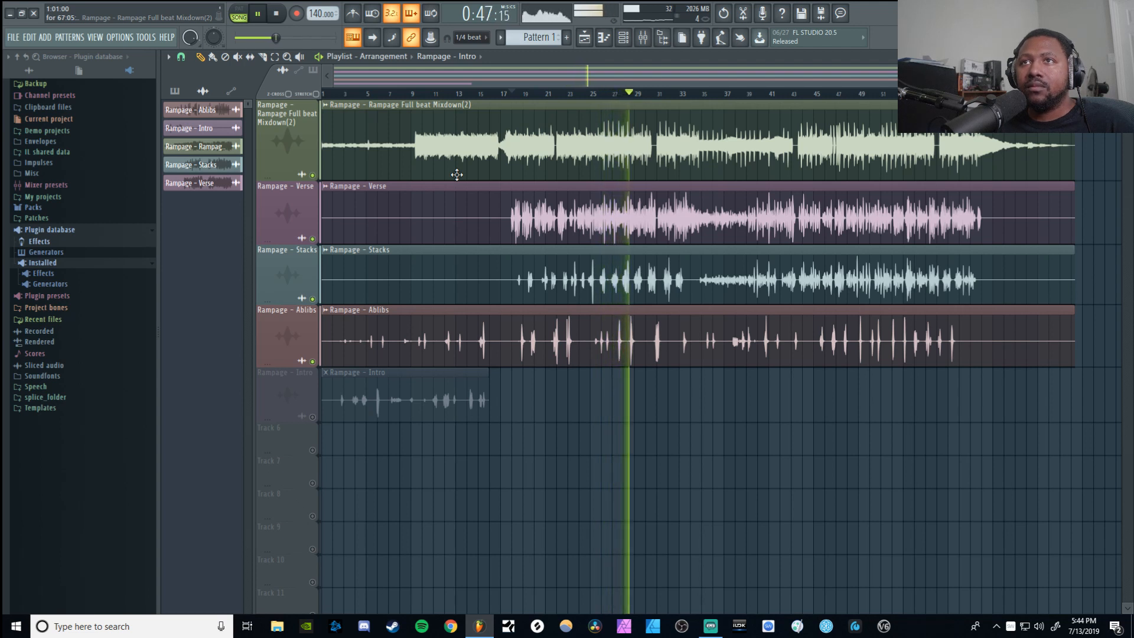
{"action": "key", "text": "space"}
- Return the playhead to the song start, unmute the Intro playlist track, and audition the opening
{"action": "left_click", "coordinate": [643, 39]}
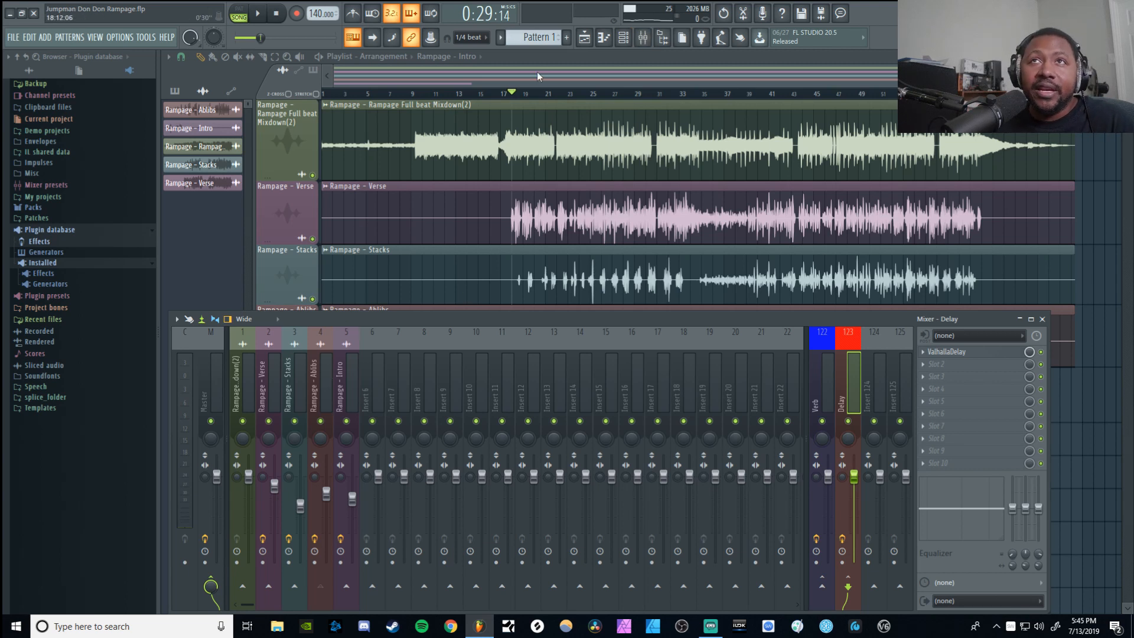
{"action": "left_click", "coordinate": [541, 55]}
{"action": "left_click", "coordinate": [276, 13]}
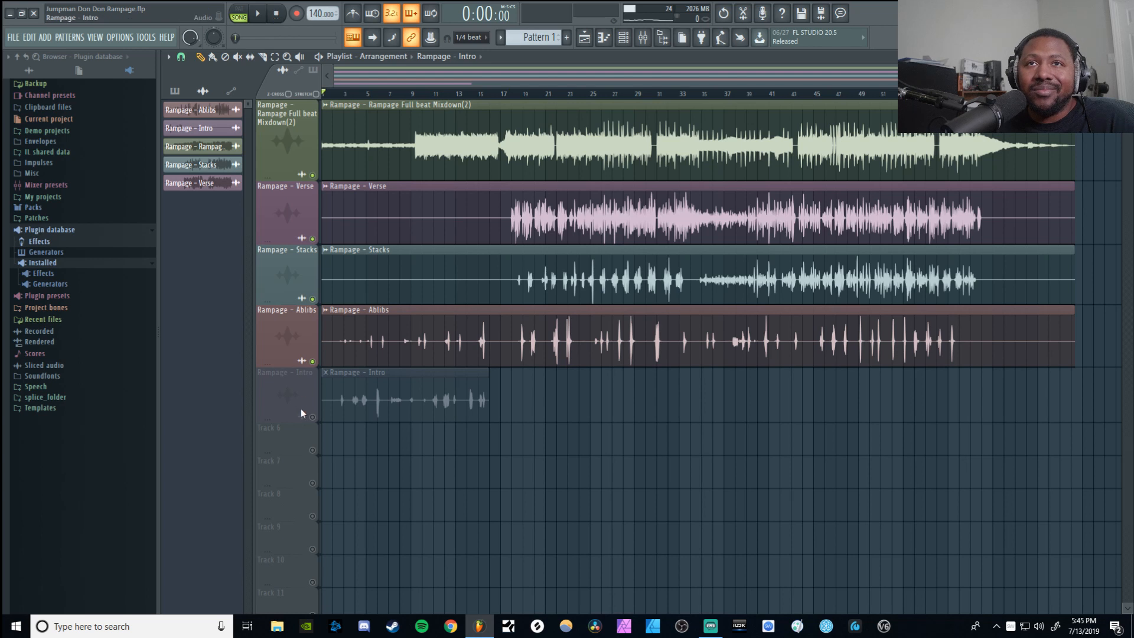
{"action": "left_click", "coordinate": [313, 417]}
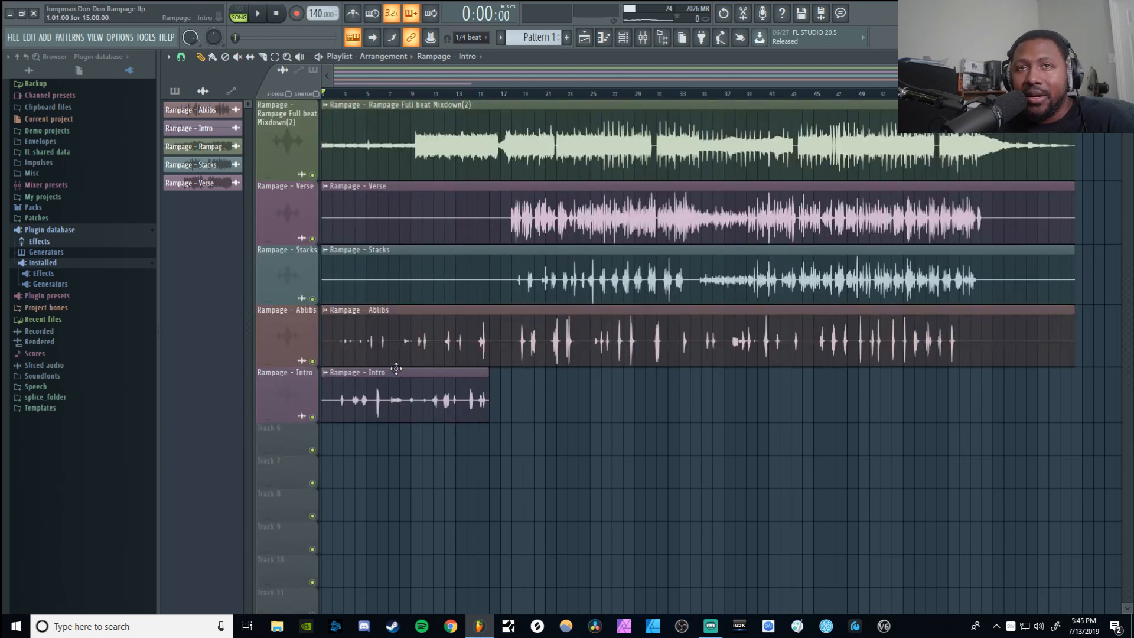
{"action": "key", "text": "space"}
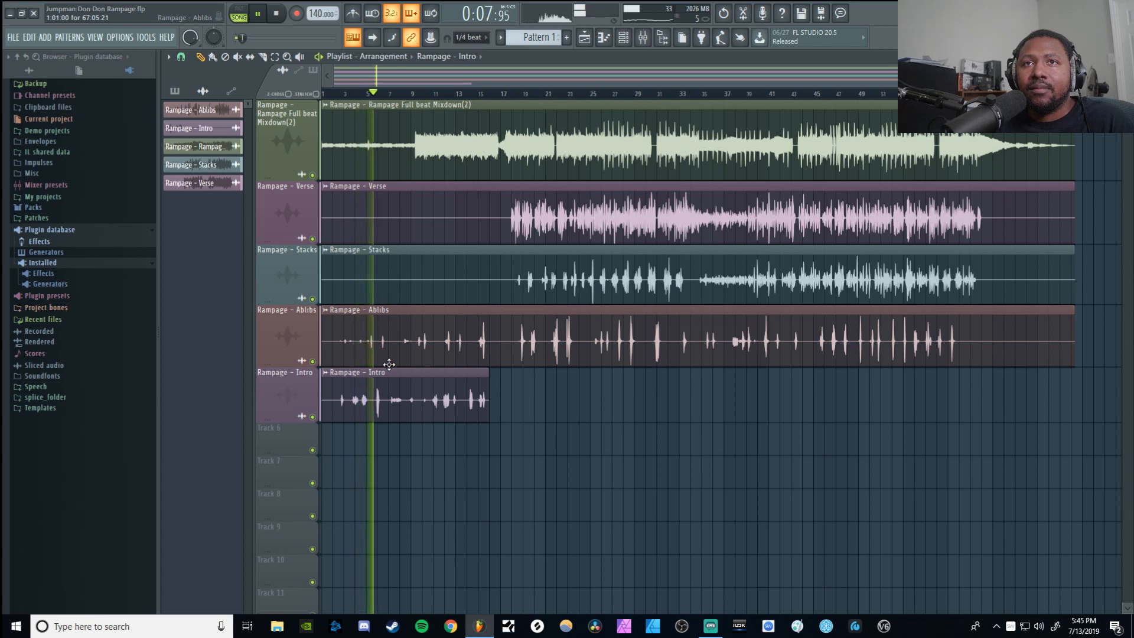
{"action": "key", "text": "space"}
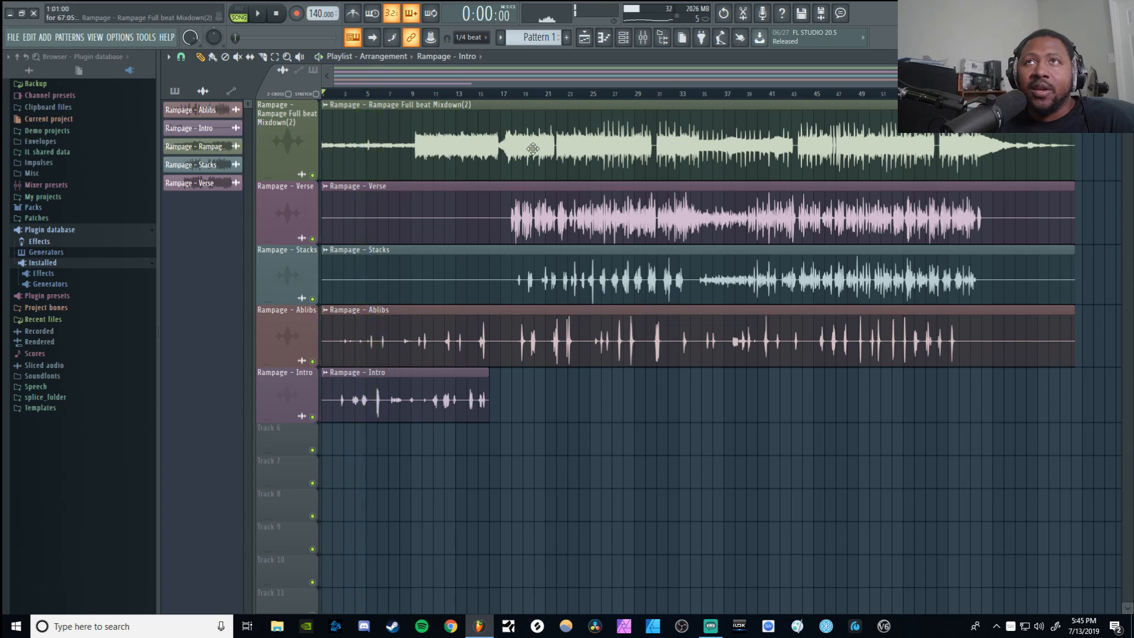
{"action": "left_click", "coordinate": [13, 37]}
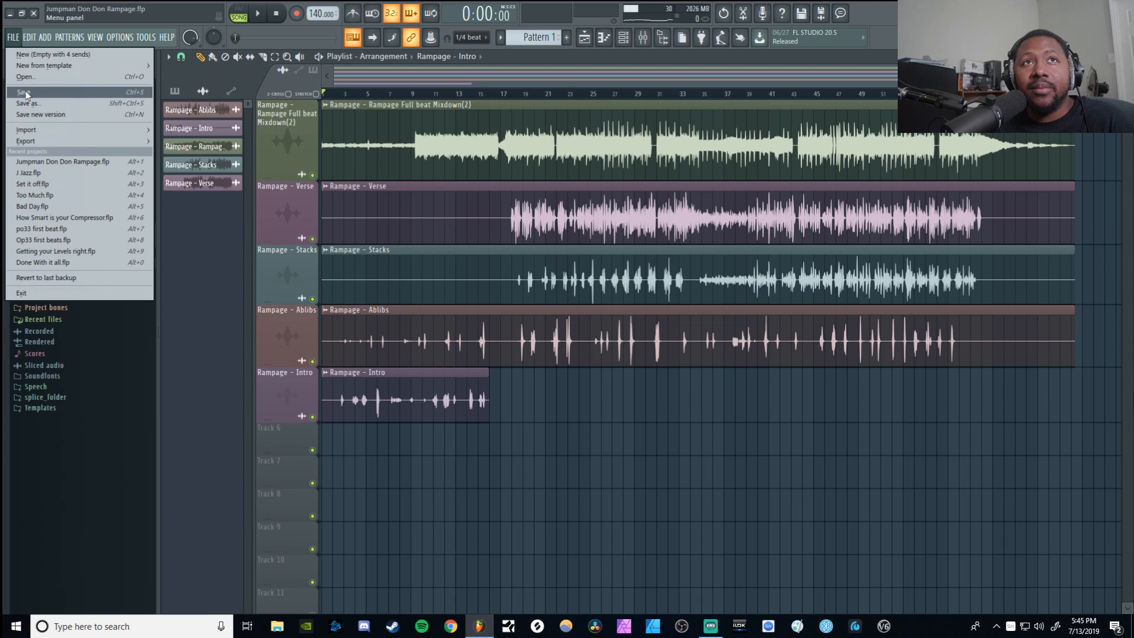
{"action": "key", "text": "Escape"}
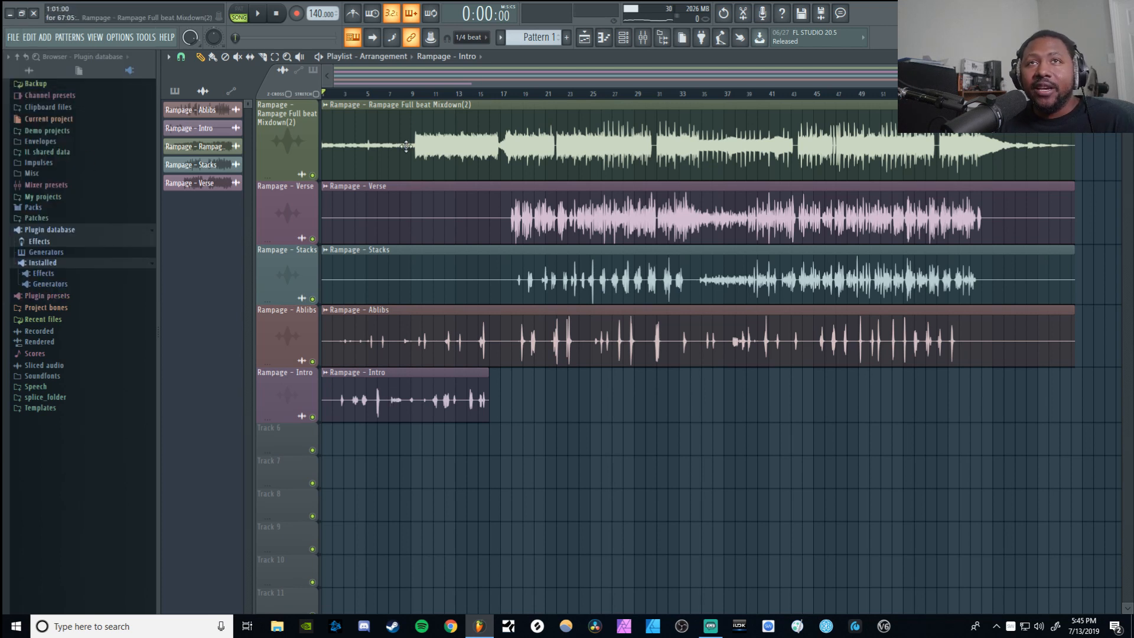
{"action": "scroll", "coordinate": [409, 94], "scroll_direction": "up", "scroll_amount": 2}
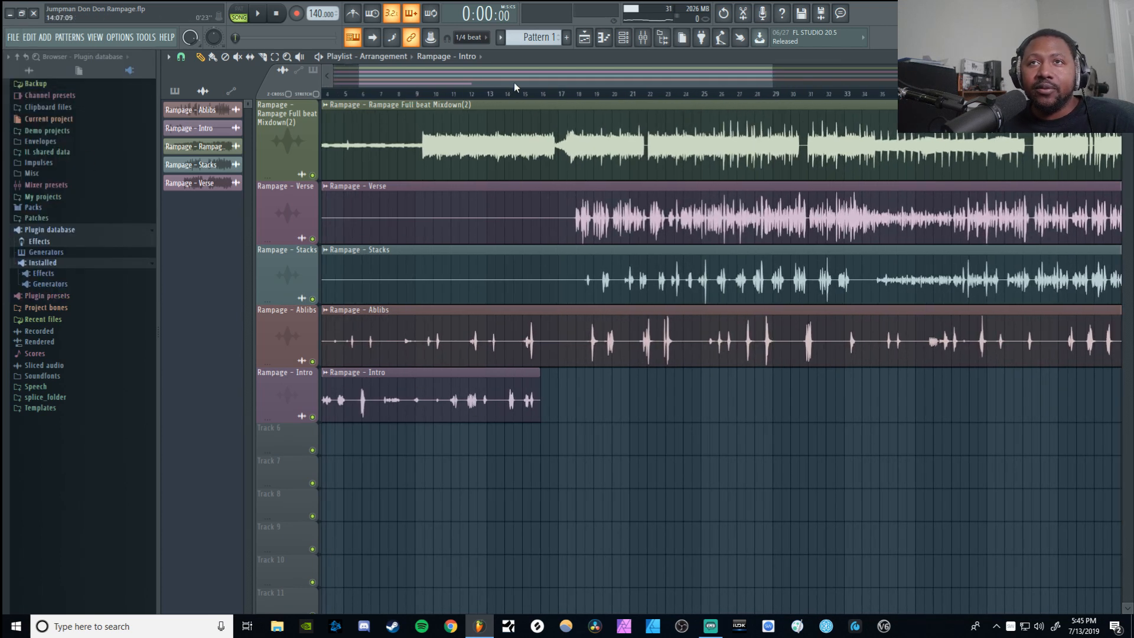
{"action": "scroll", "coordinate": [514, 68], "scroll_direction": "left", "scroll_amount": 2}
{"action": "scroll", "coordinate": [515, 69], "scroll_direction": "left", "scroll_amount": 1}
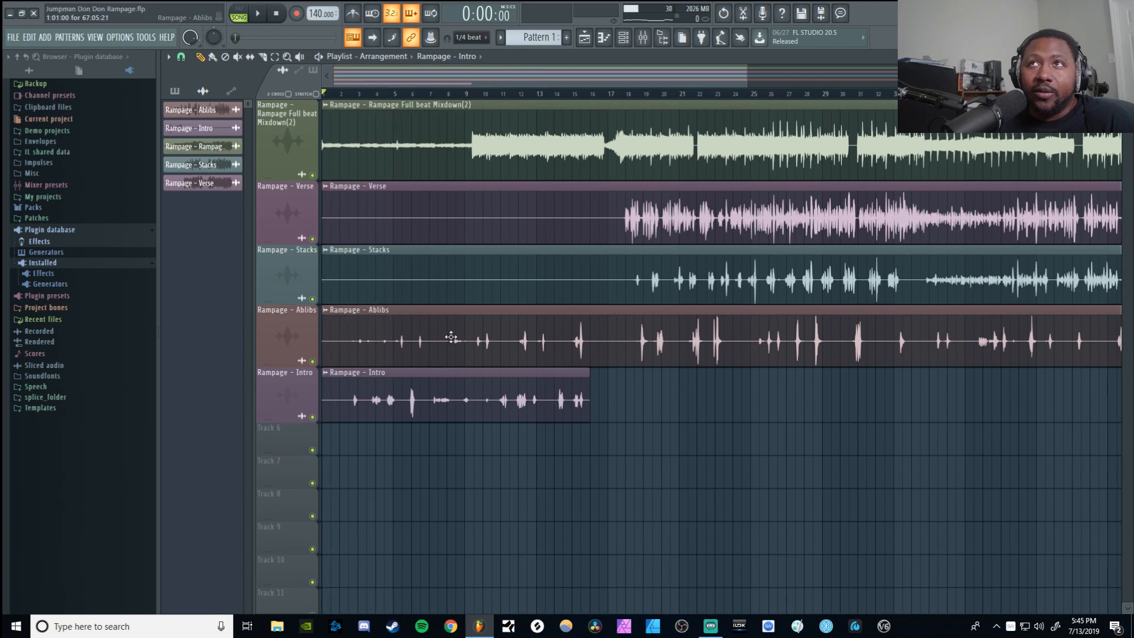
{"action": "scroll", "coordinate": [623, 220], "scroll_direction": "down", "scroll_amount": 2}
{"action": "left_click_drag", "start_coordinate": [1019, 76], "coordinate": [1014, 76]}
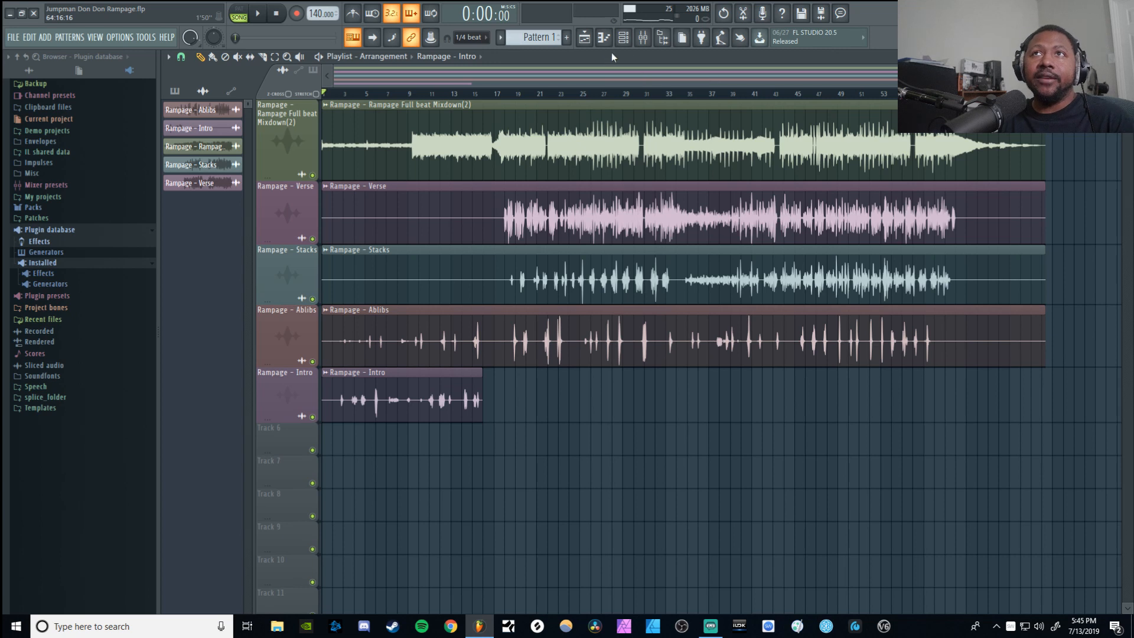
- Set the Master track's stereo separation to 100% merged and play the song in mono from about bar 17
{"action": "left_click", "coordinate": [642, 38]}
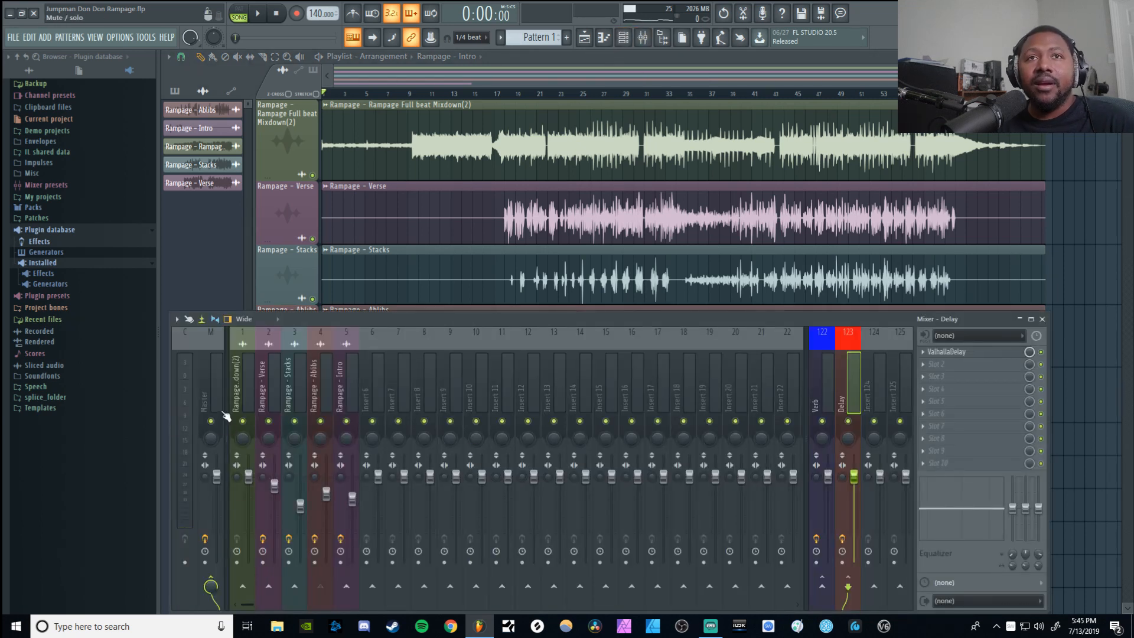
{"action": "left_click_drag", "start_coordinate": [207, 476], "coordinate": [207, 466]}
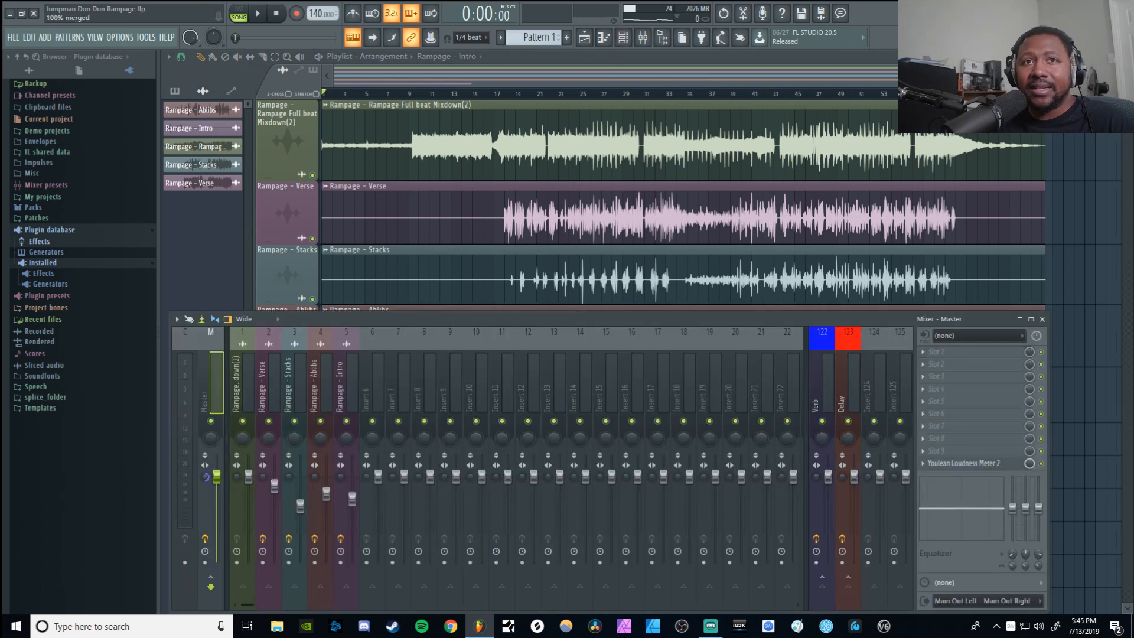
{"action": "left_click", "coordinate": [501, 96]}
{"action": "key", "text": "space"}
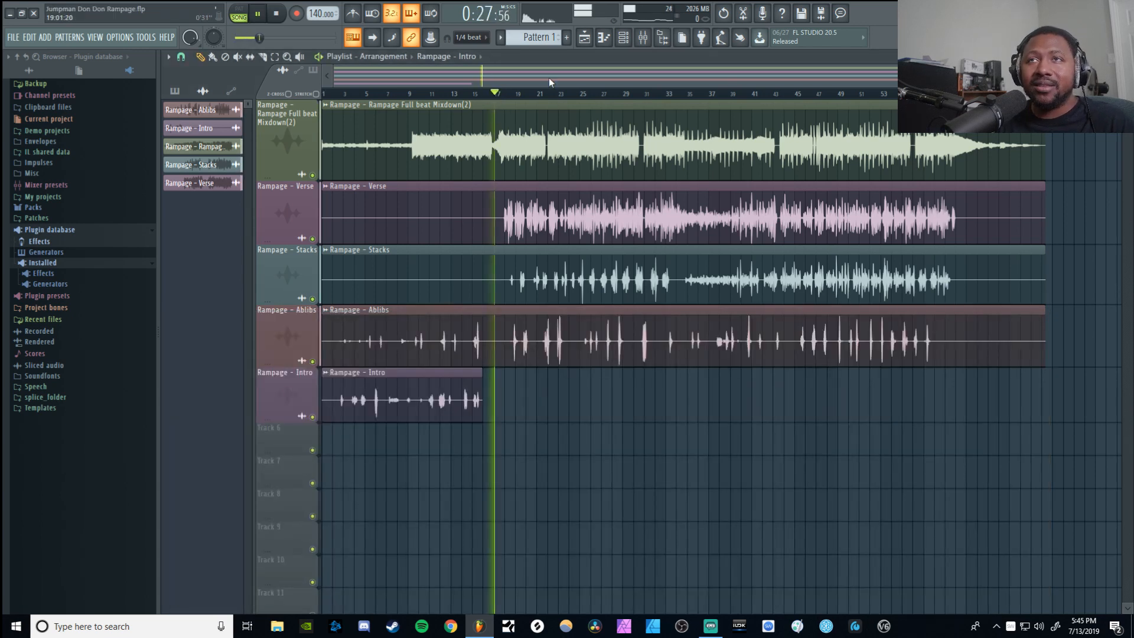
- Raise the Stacks mixer fader to 74% (-6.1 dB) while listening to the mono mix, and stop playback
{"action": "left_click", "coordinate": [644, 39]}
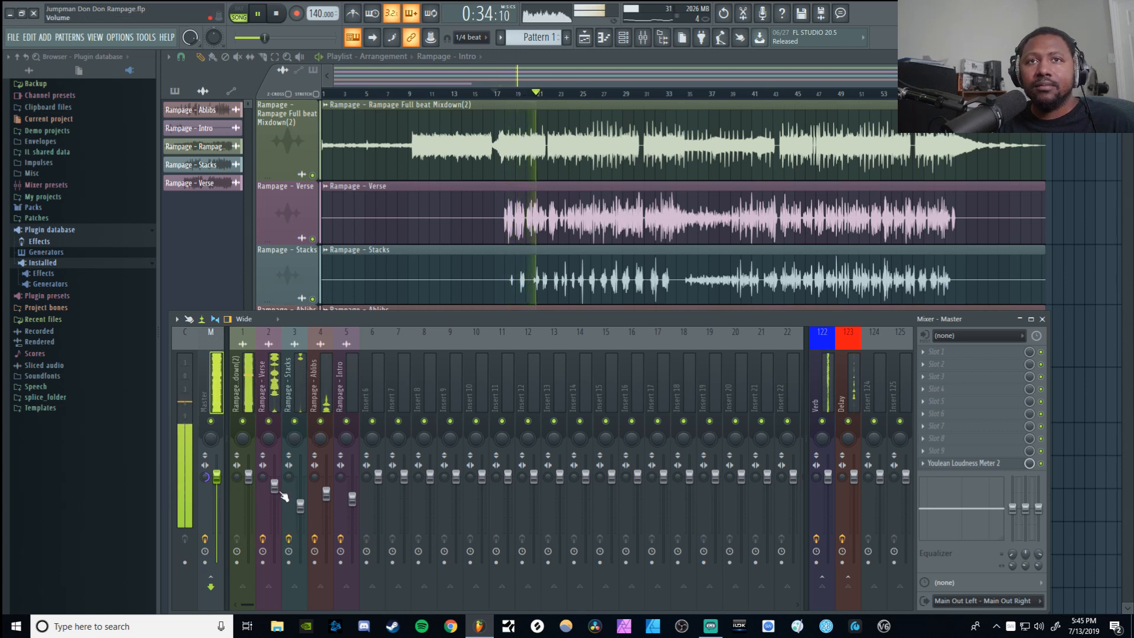
{"action": "left_click", "coordinate": [300, 503]}
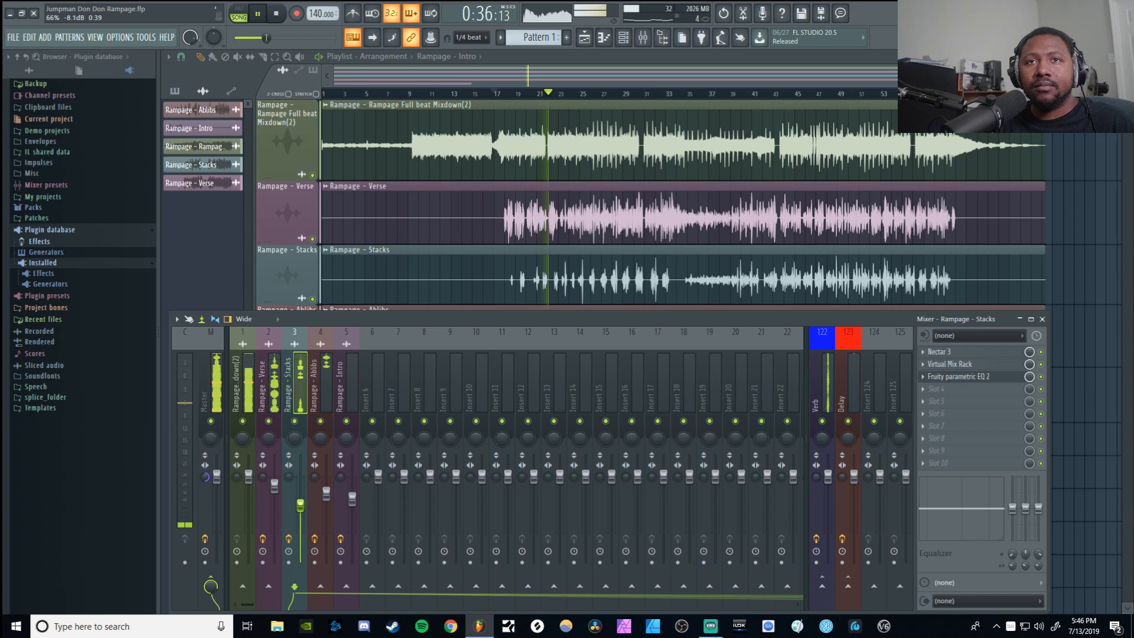
{"action": "left_click_drag", "start_coordinate": [300, 505], "coordinate": [304, 500]}
{"action": "left_click", "coordinate": [317, 505]}
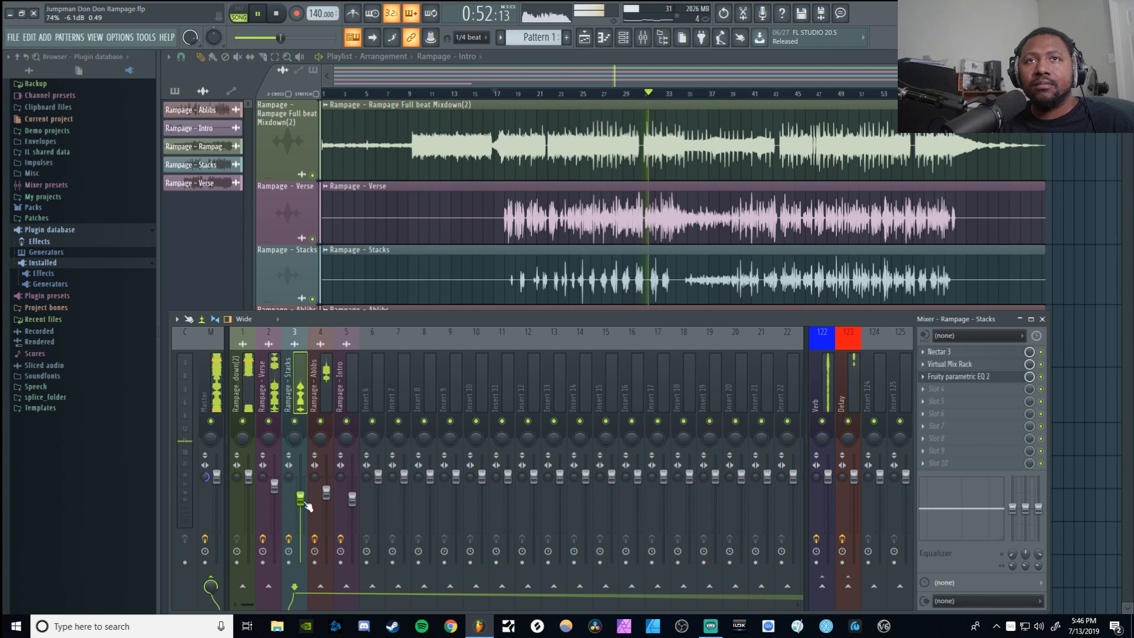
{"action": "key", "text": "space"}
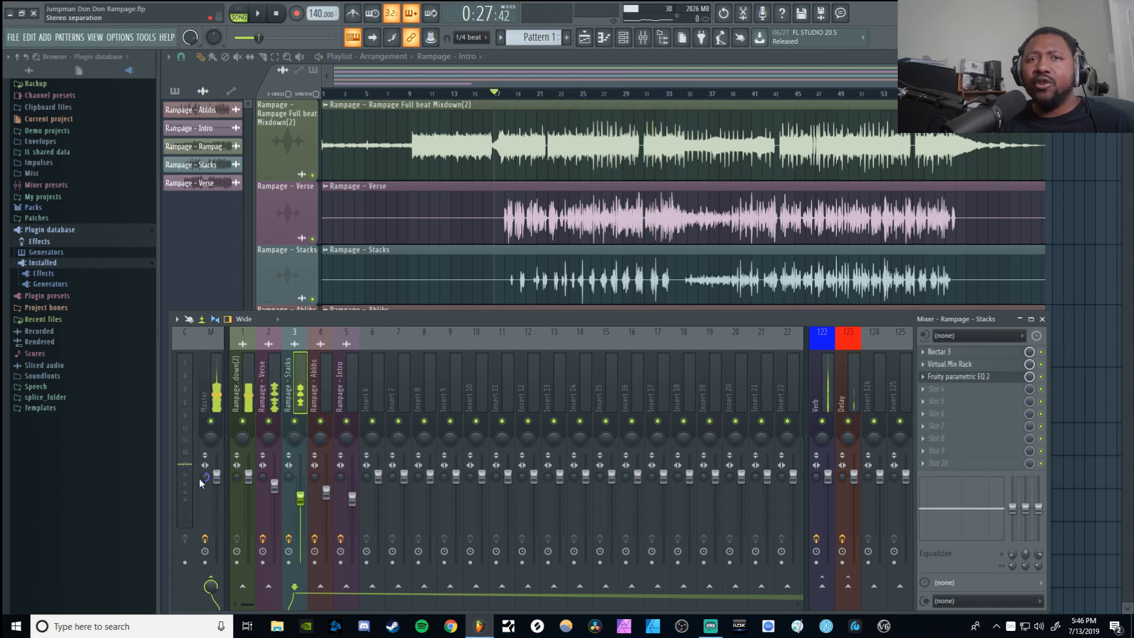
- Reset the Master track's stereo separation to its default and audition the mix in stereo
{"action": "right_click", "coordinate": [207, 479]}
{"action": "left_click", "coordinate": [224, 442]}
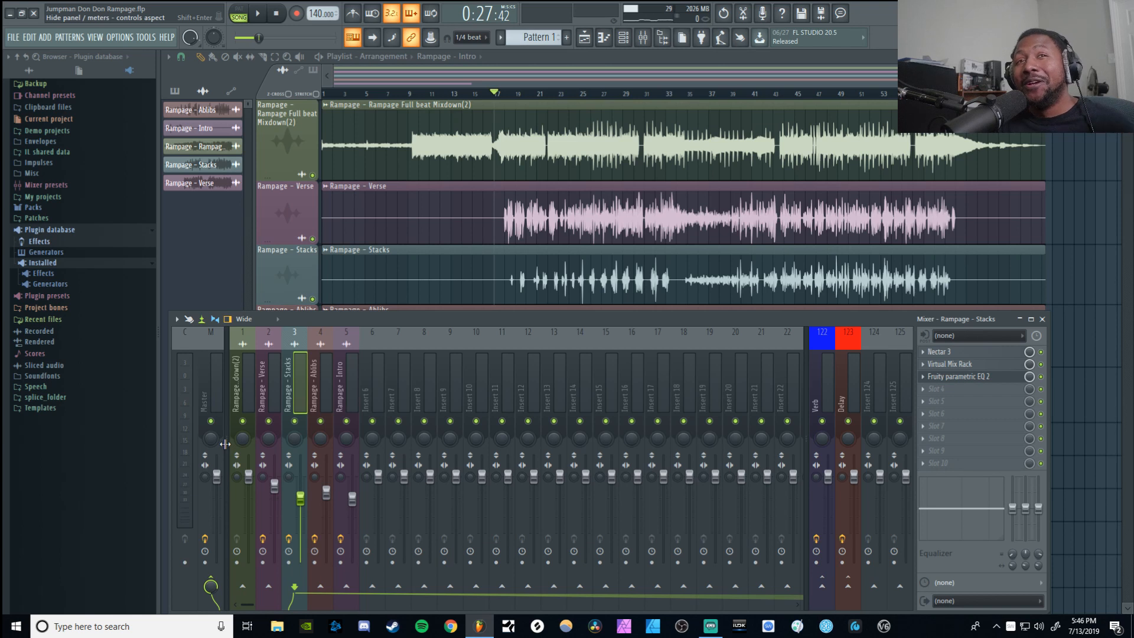
{"action": "key", "text": "space"}
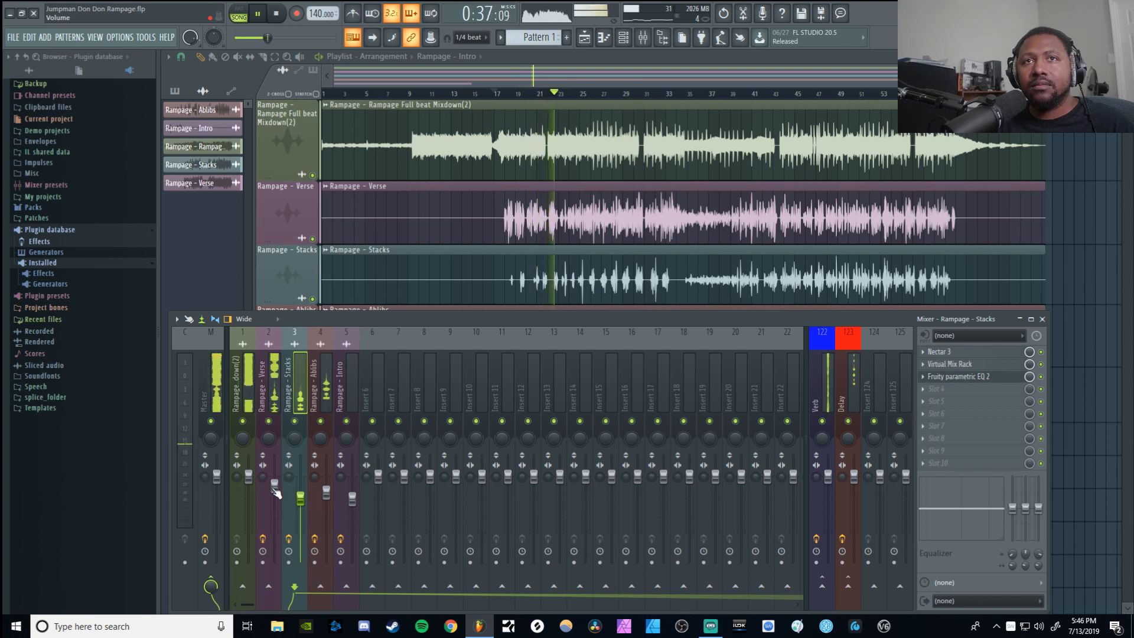
{"action": "key", "text": "space"}
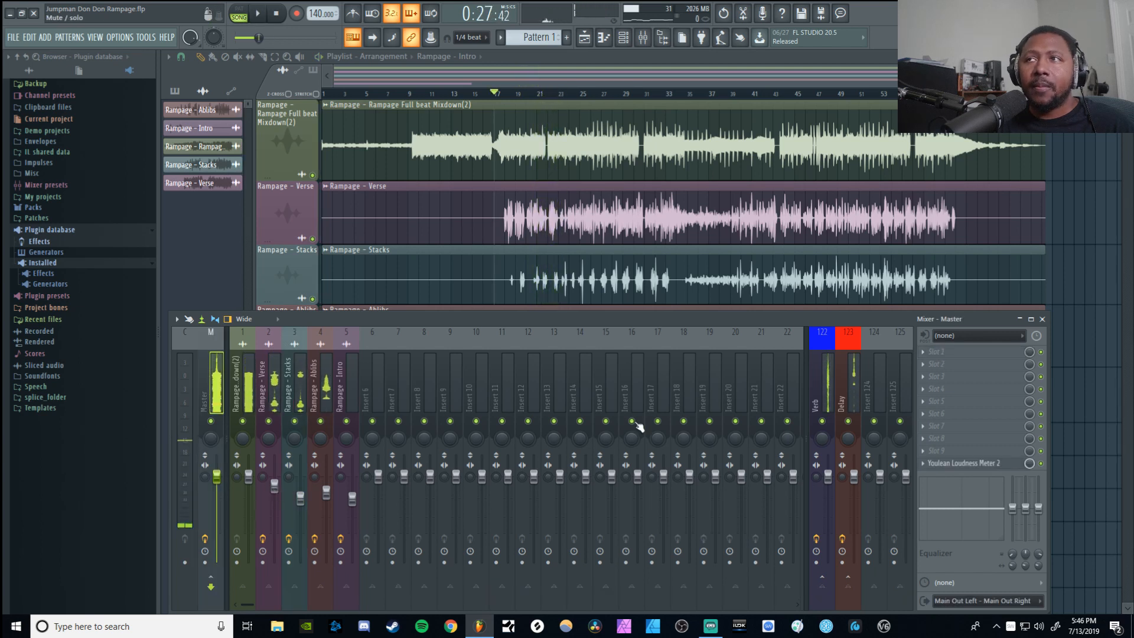
- Open Youlean Loudness Meter 2 on the Master track, turn on its relative scale, and measure the mix's loudness during playback
{"action": "left_click", "coordinate": [963, 463]}
{"action": "key", "text": "space"}
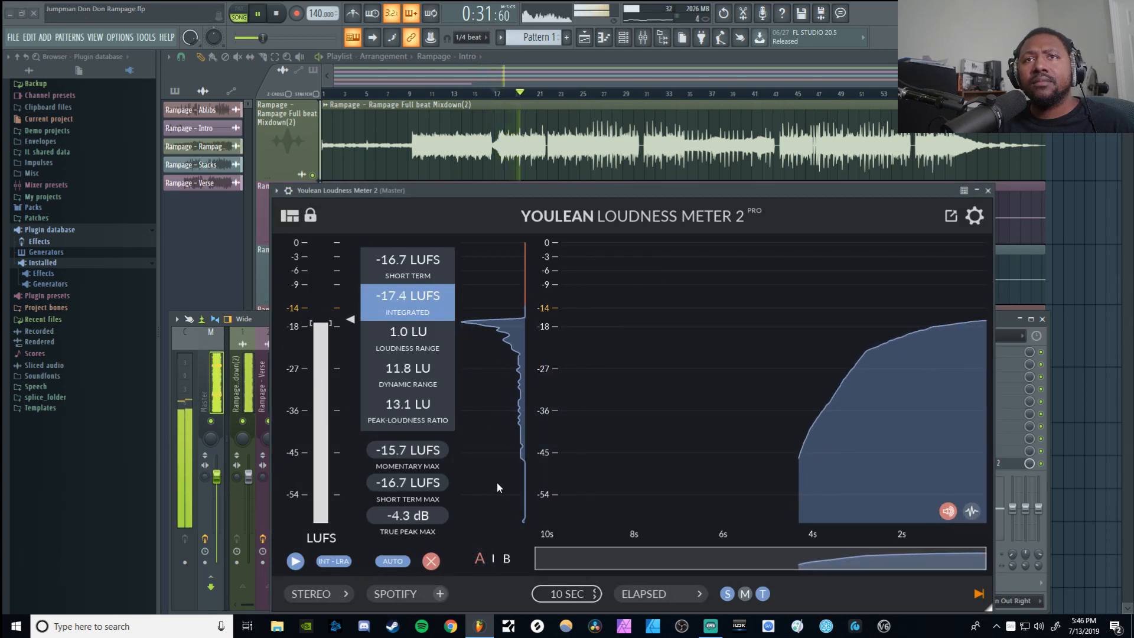
{"action": "left_click", "coordinate": [974, 216]}
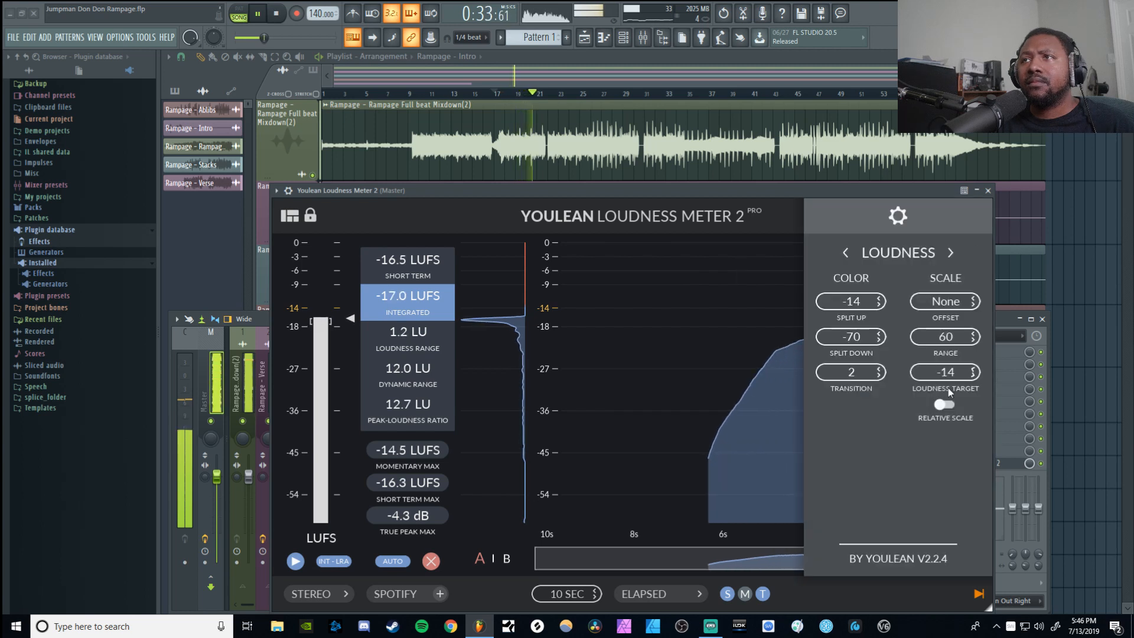
{"action": "left_click", "coordinate": [944, 405]}
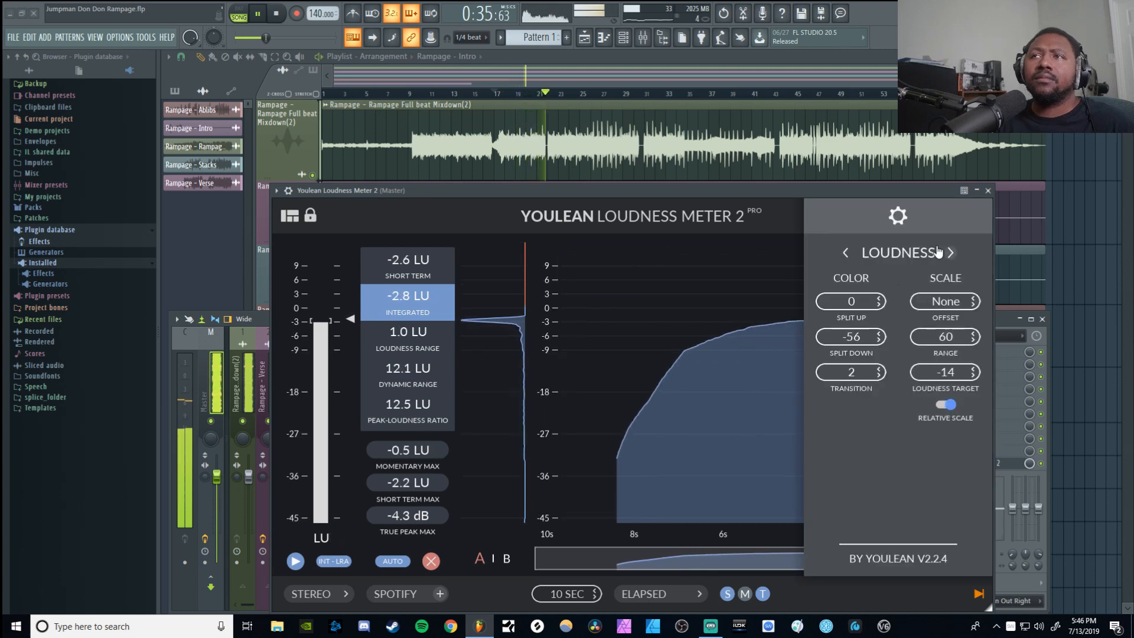
{"action": "left_click", "coordinate": [897, 216]}
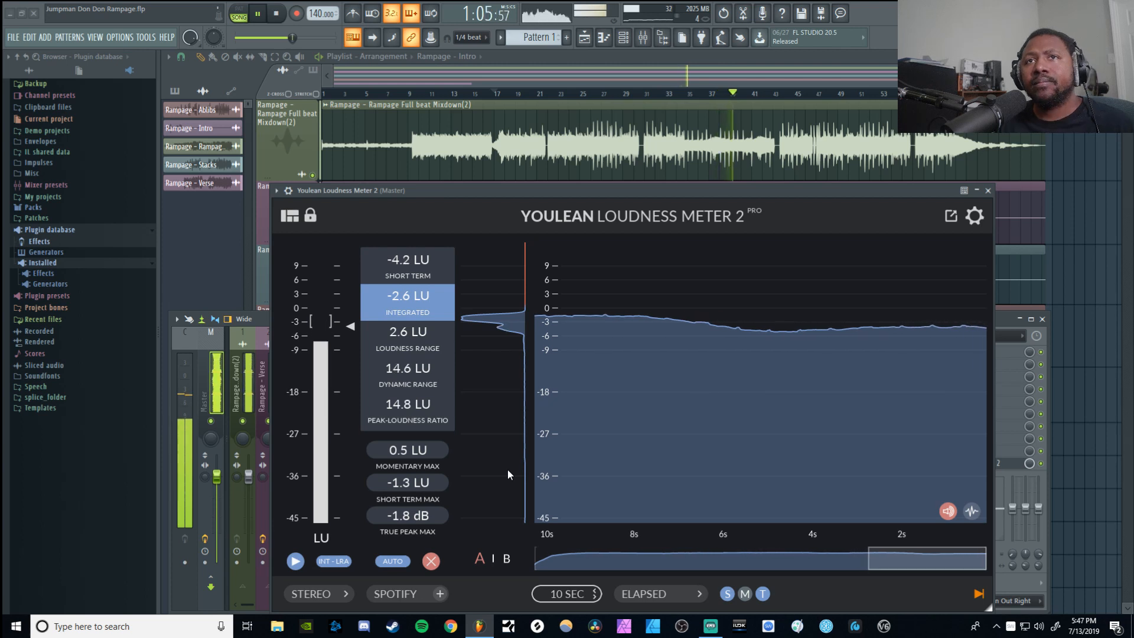
{"action": "key", "text": "space"}
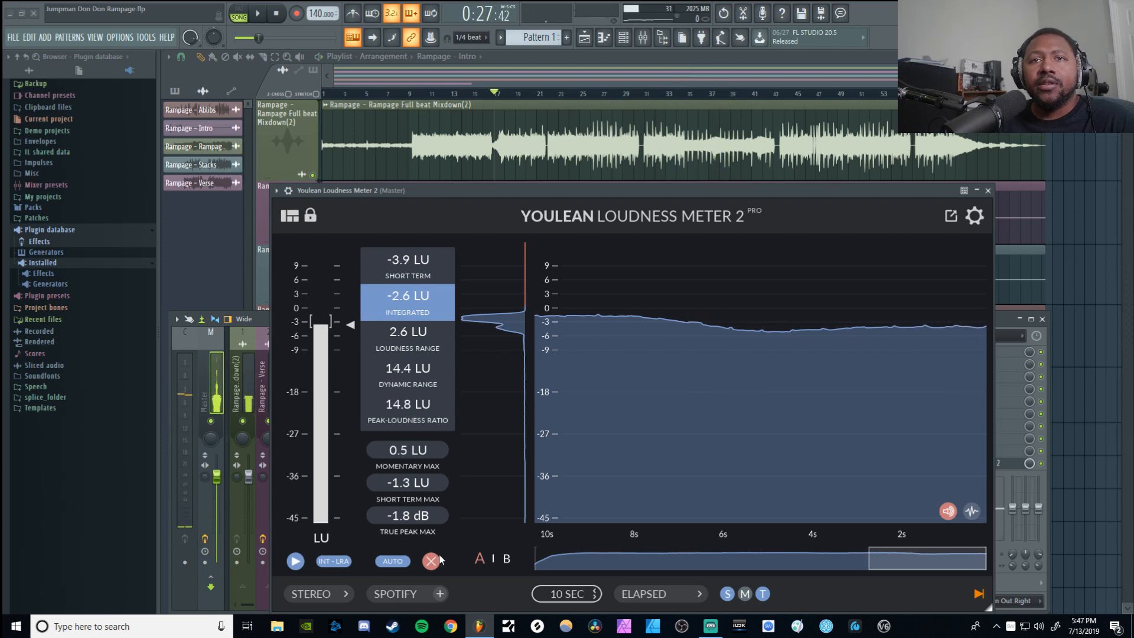
- Switch the loudness meter's preset to Spotify Loud and close the meter
{"action": "left_click", "coordinate": [408, 593]}
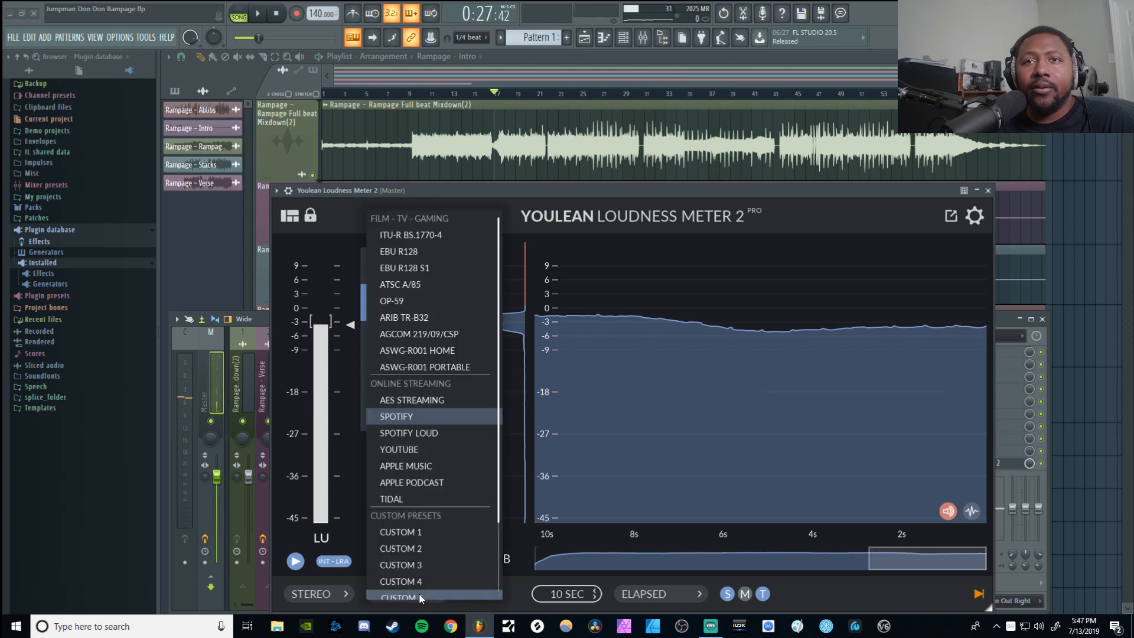
{"action": "left_click", "coordinate": [413, 433]}
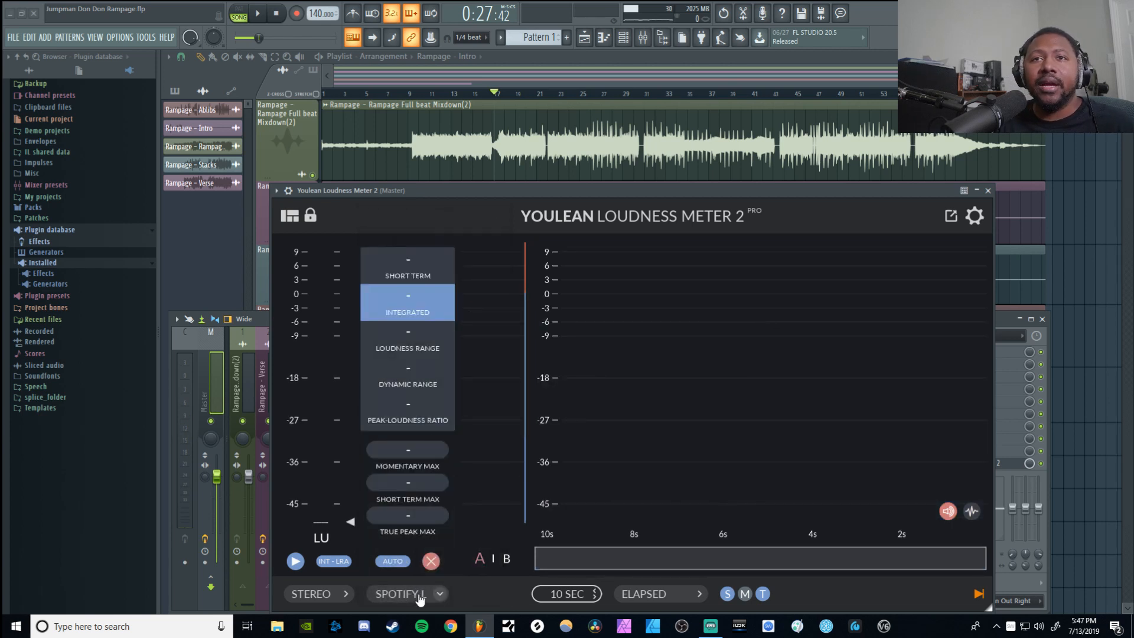
{"action": "left_click", "coordinate": [418, 595]}
{"action": "left_click", "coordinate": [429, 433]}
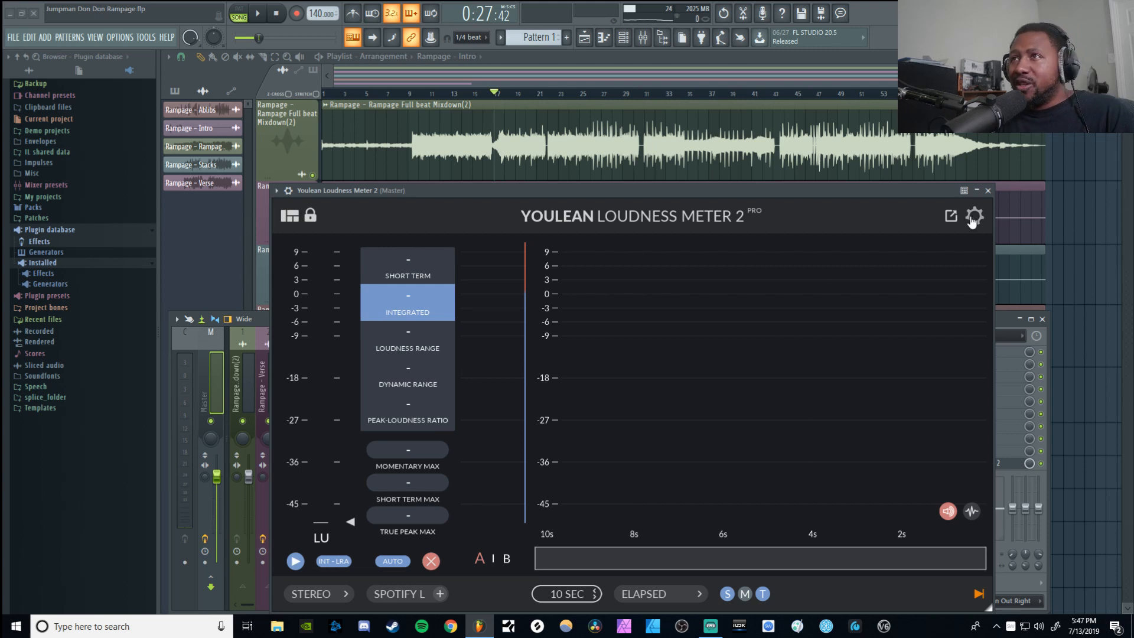
{"action": "left_click", "coordinate": [988, 190]}
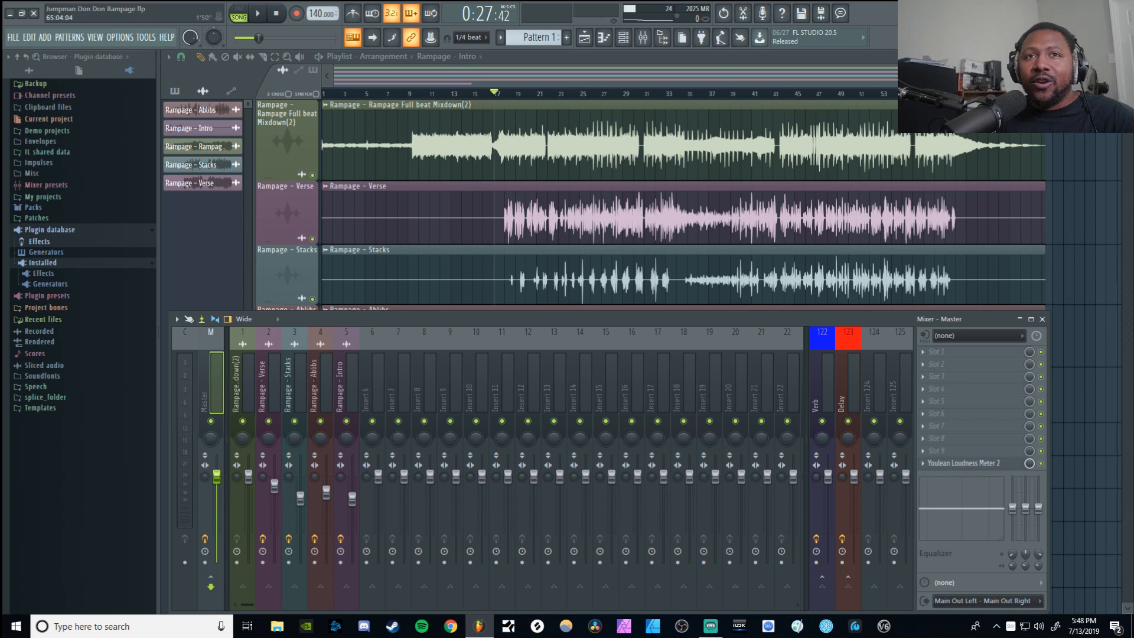
- Compare the mix with the Verse, Stacks, Ablibs and Intro mixer effects bypassed against the same section with them re-enabled
{"action": "left_click", "coordinate": [289, 539]}
{"action": "left_click", "coordinate": [315, 538]}
{"action": "left_click", "coordinate": [340, 538]}
{"action": "key", "text": "space"}
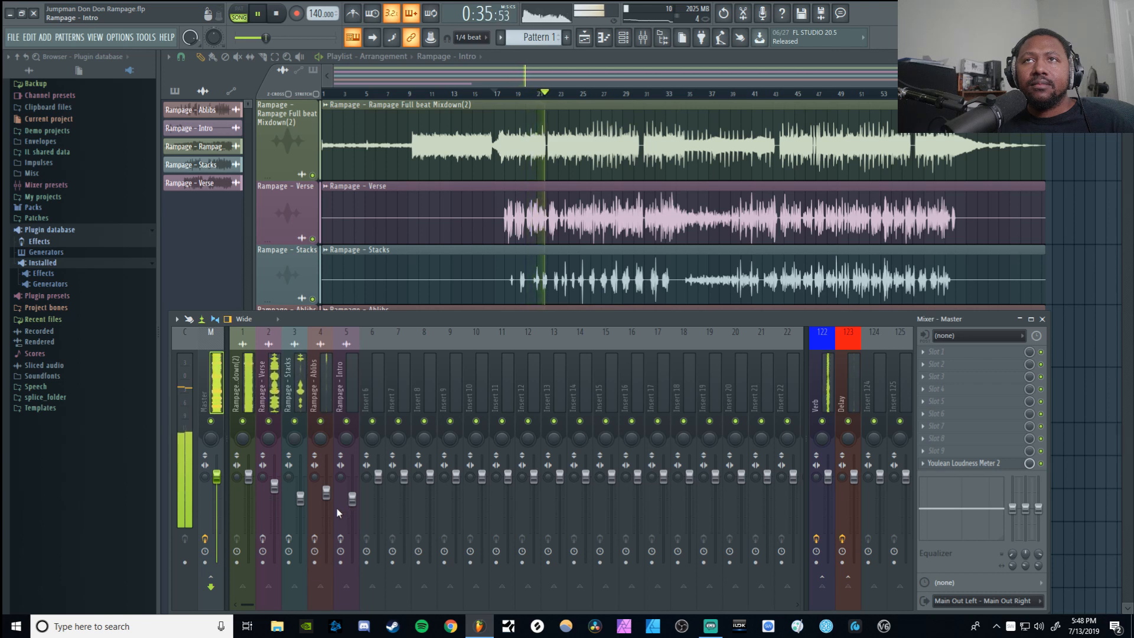
{"action": "key", "text": "space"}
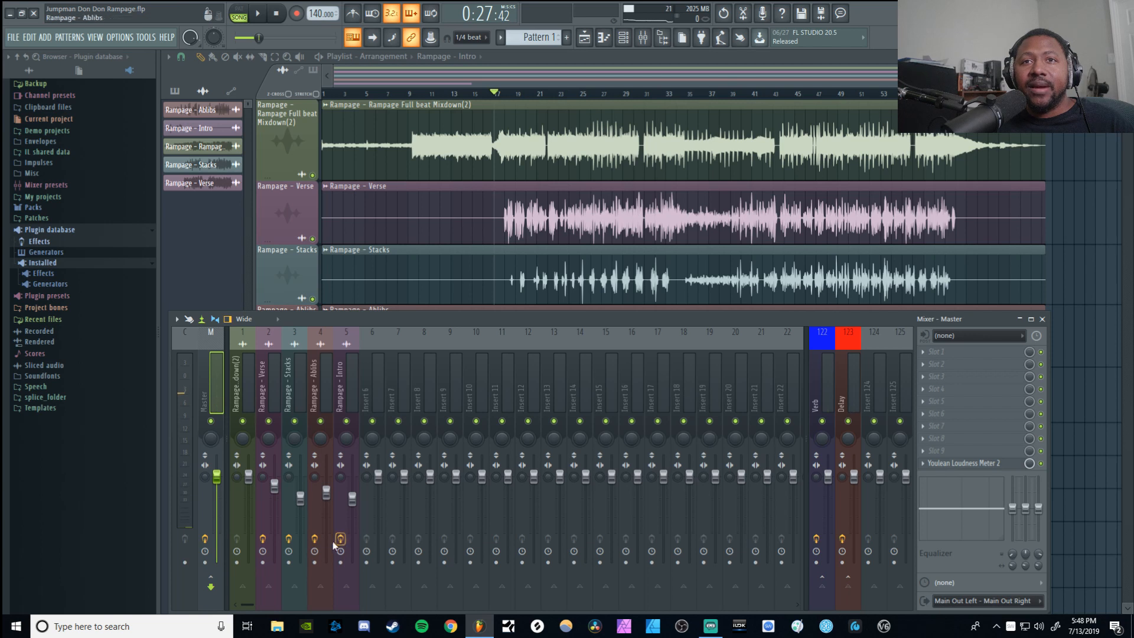
{"action": "key", "text": "space"}
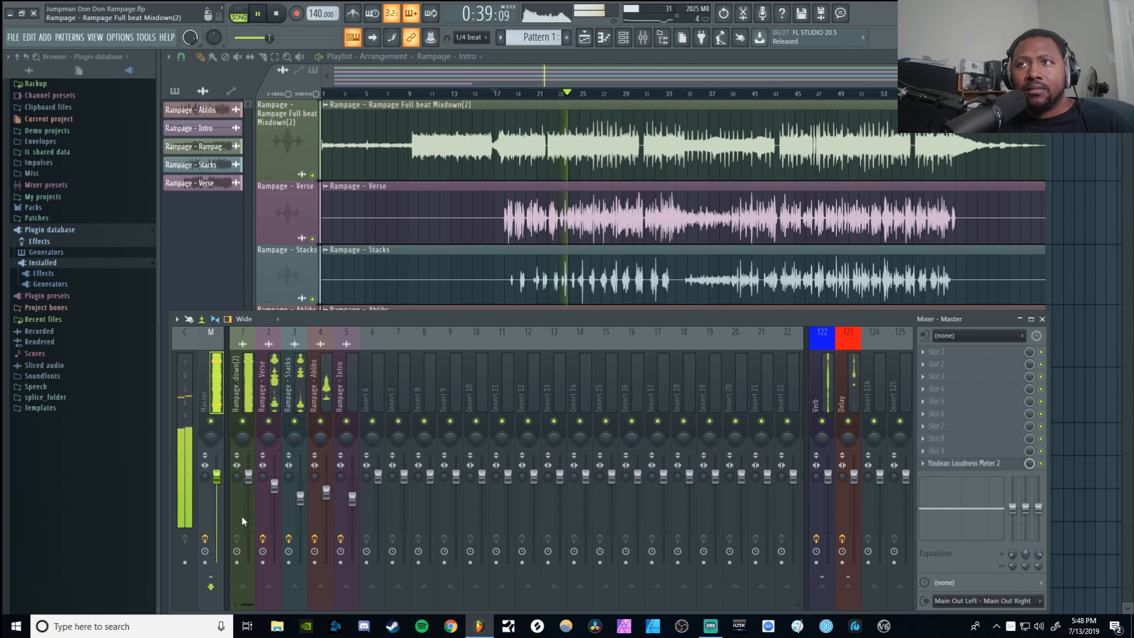
{"action": "key", "text": "space"}
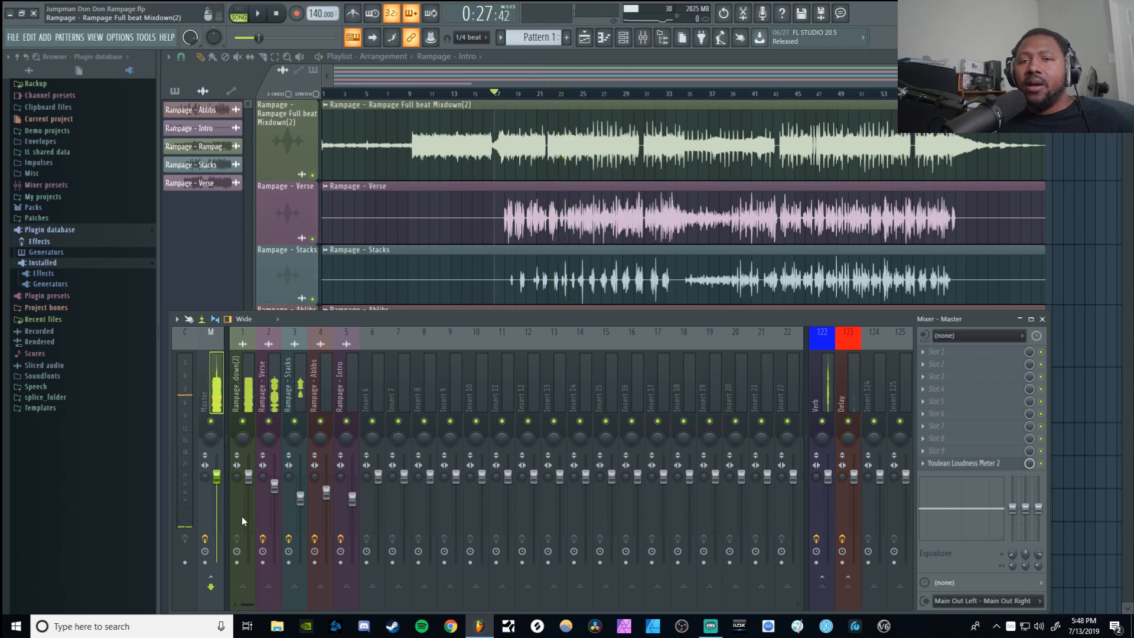